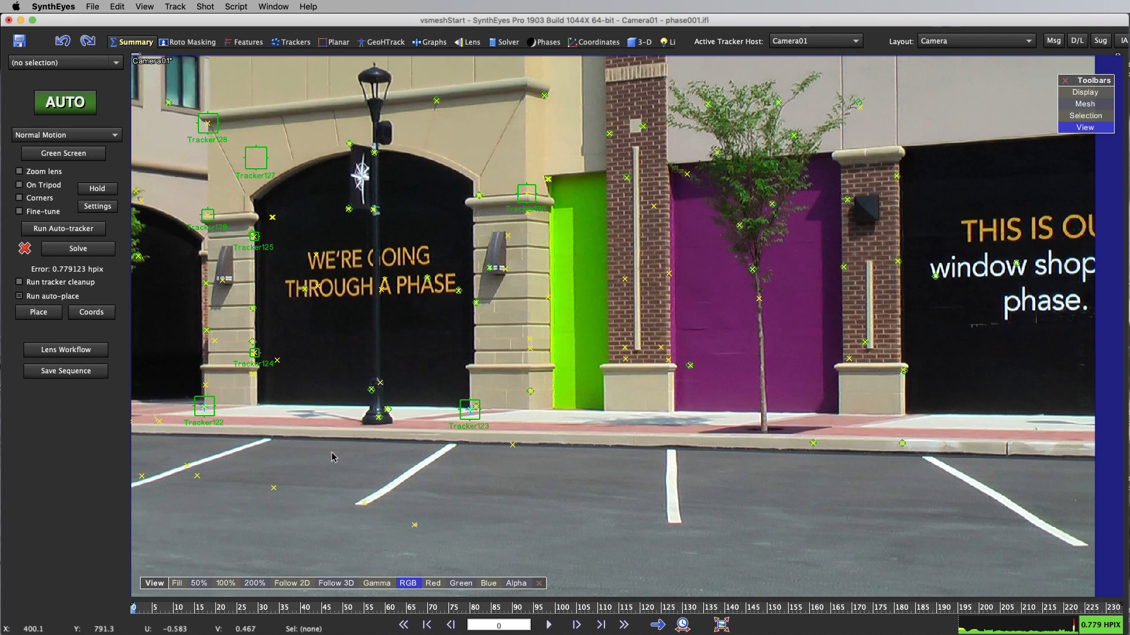
Preview the shot's opening frames and examine the coordinate constraints set on Tracker122, Tracker123 and Tracker124
{"action": "left_click_drag", "start_coordinate": [154, 608], "coordinate": [200, 610]}
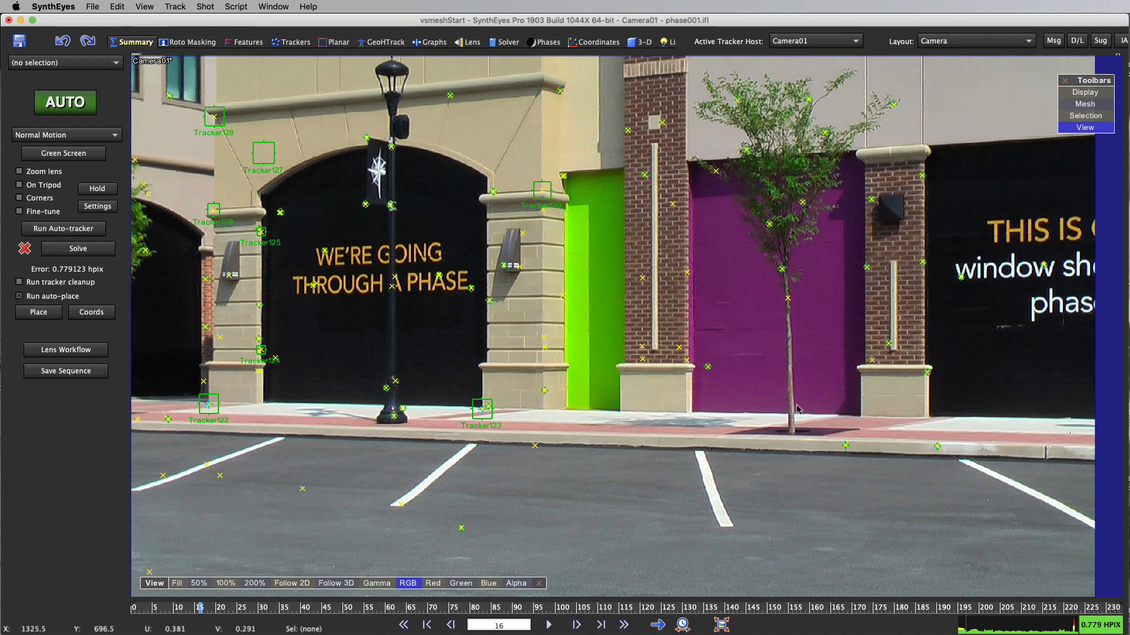
{"action": "left_click", "coordinate": [594, 42]}
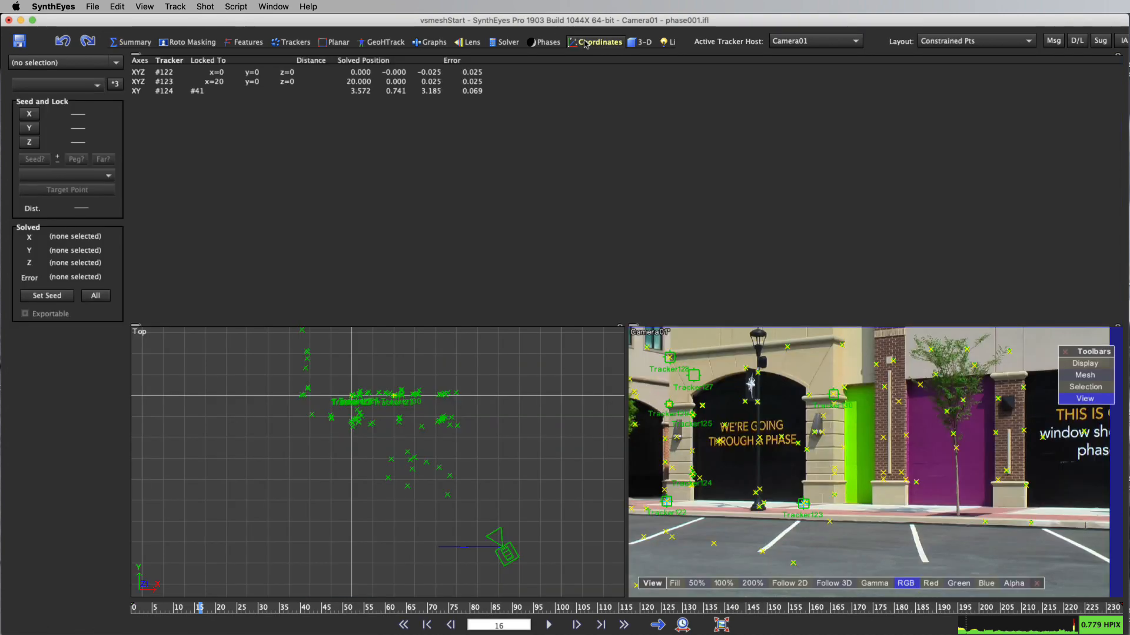
{"action": "left_click", "coordinate": [148, 73]}
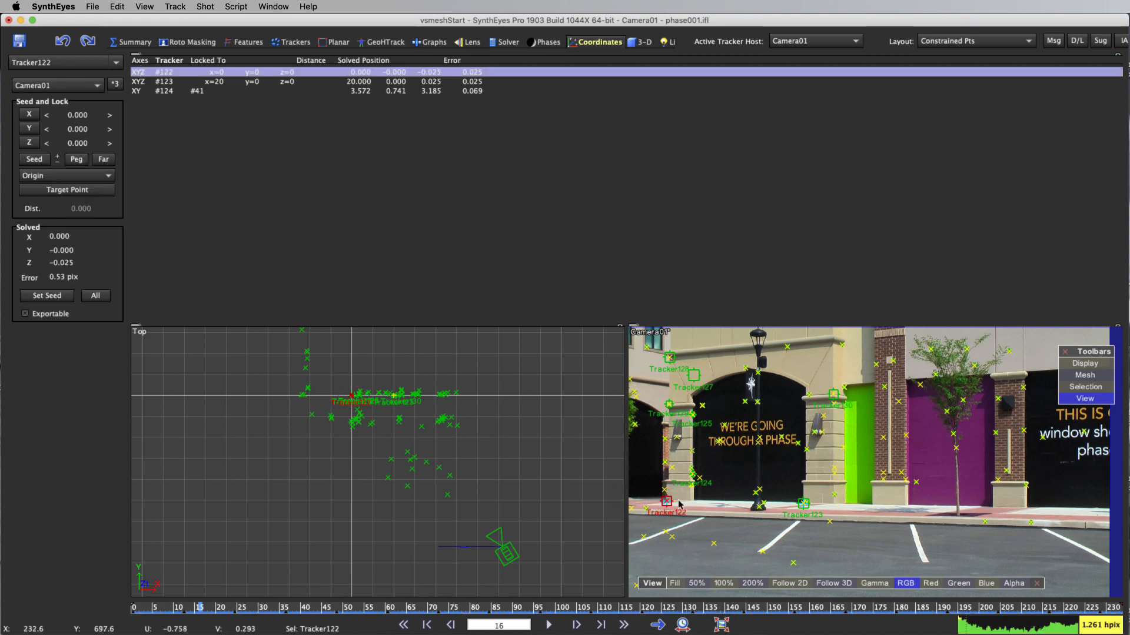
{"action": "left_click", "coordinate": [159, 81]}
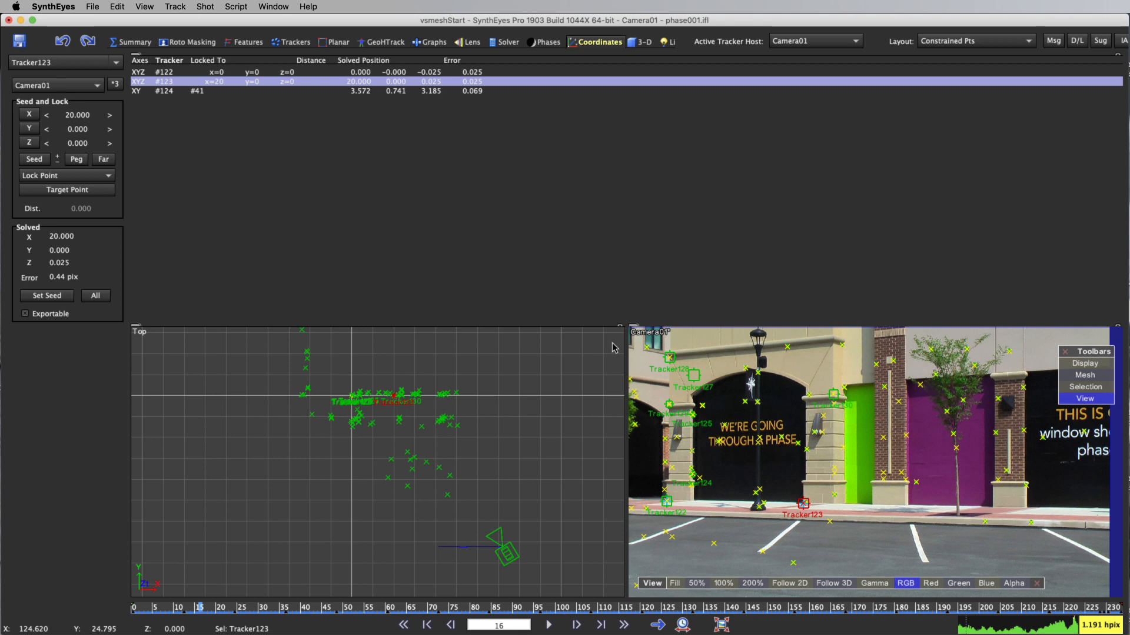
{"action": "left_click", "coordinate": [197, 91]}
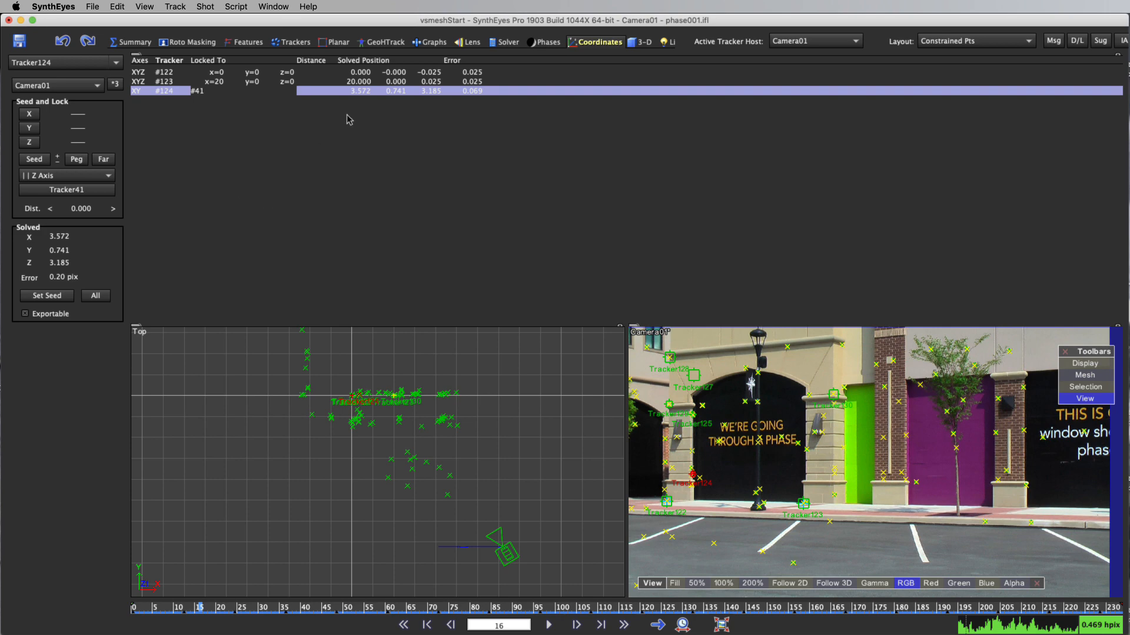
Switch to the GeoHTrack room and unhide the Cylinder01, Cylinder02 and Cone01 meshes on the lamp post
{"action": "left_click", "coordinate": [385, 42]}
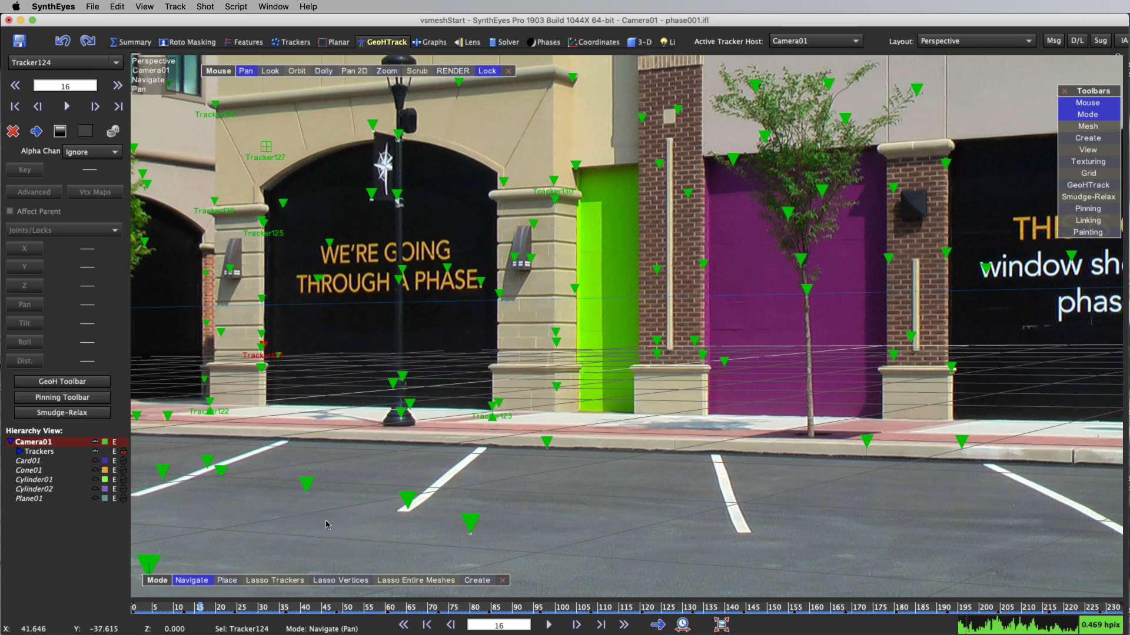
{"action": "left_click", "coordinate": [94, 480]}
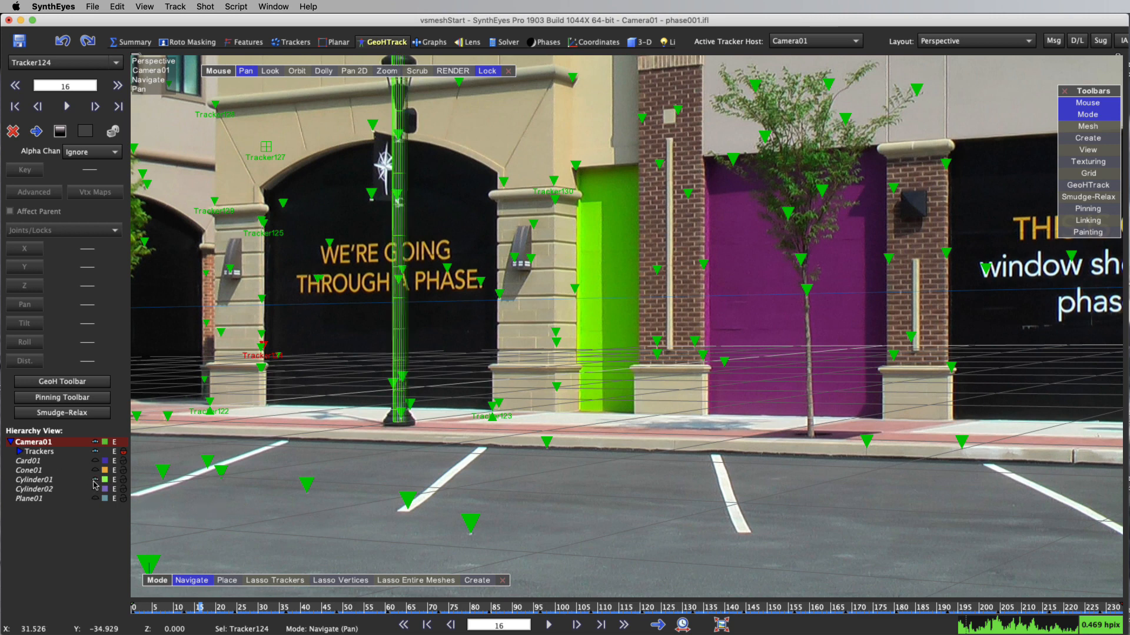
{"action": "left_click", "coordinate": [95, 490]}
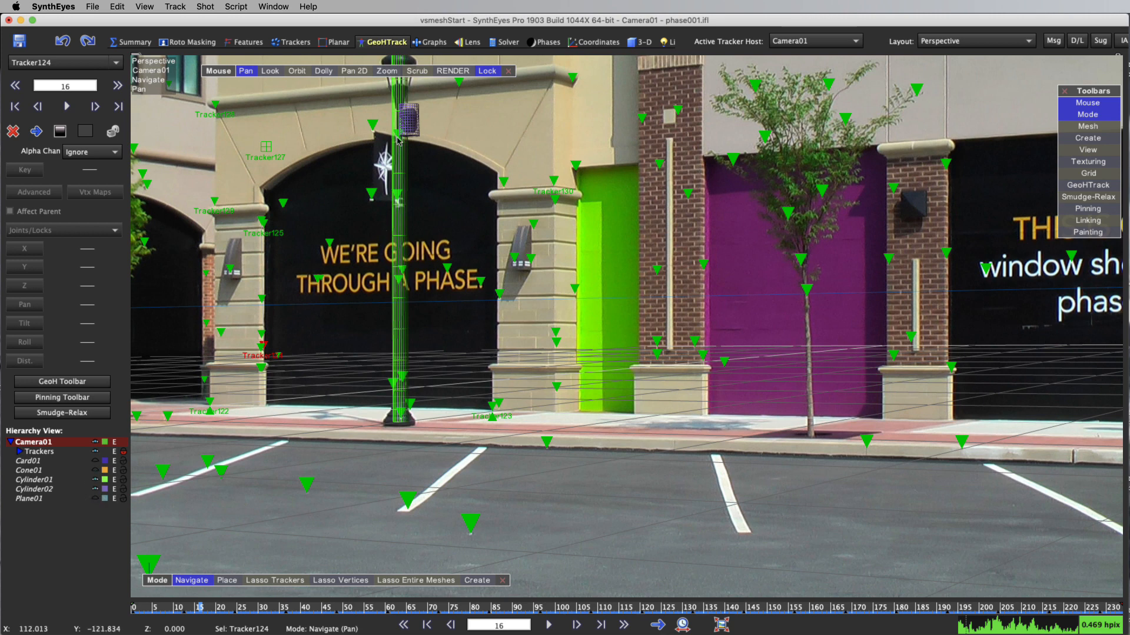
{"action": "left_click", "coordinate": [95, 471]}
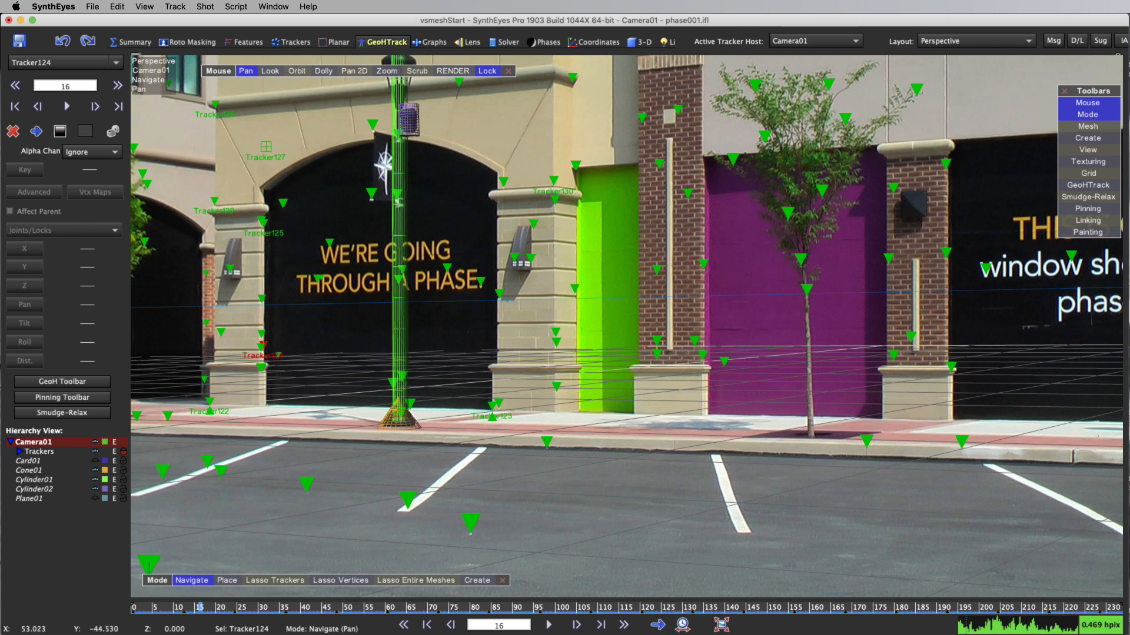
Scrub through the shot to check how the lamp post meshes follow the footage, ending back at frame 0
{"action": "left_click", "coordinate": [468, 607]}
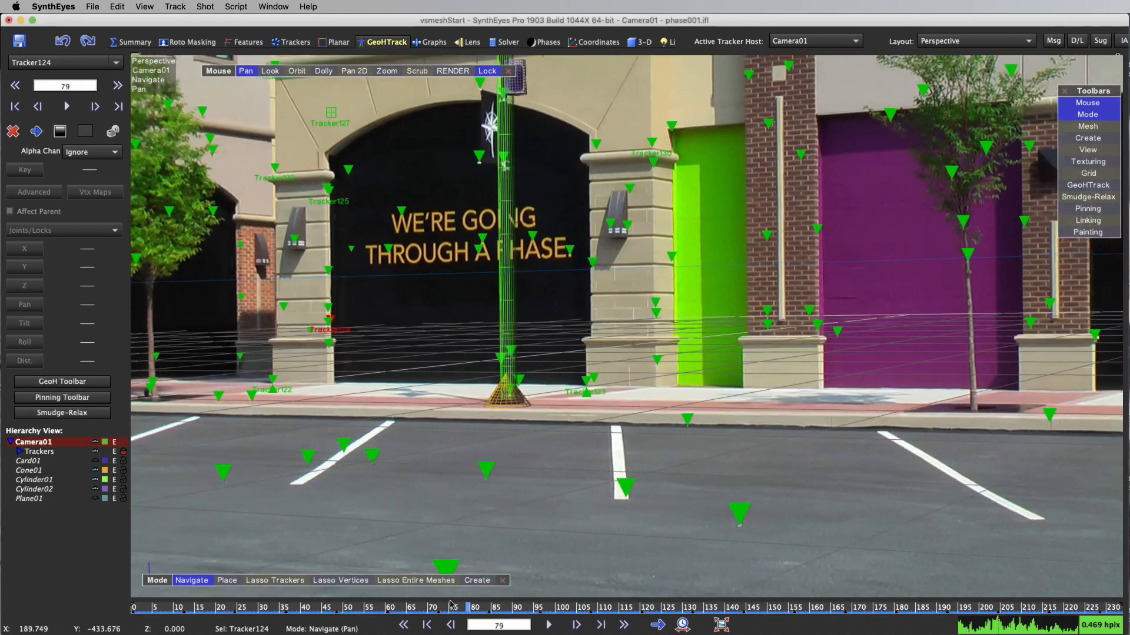
{"action": "mouse_move", "coordinate": [452, 606]}
{"action": "left_mouse_down"}
{"action": "mouse_move", "coordinate": [194, 606]}
{"action": "mouse_move", "coordinate": [1095, 607]}
{"action": "mouse_move", "coordinate": [284, 607]}
{"action": "left_mouse_up"}
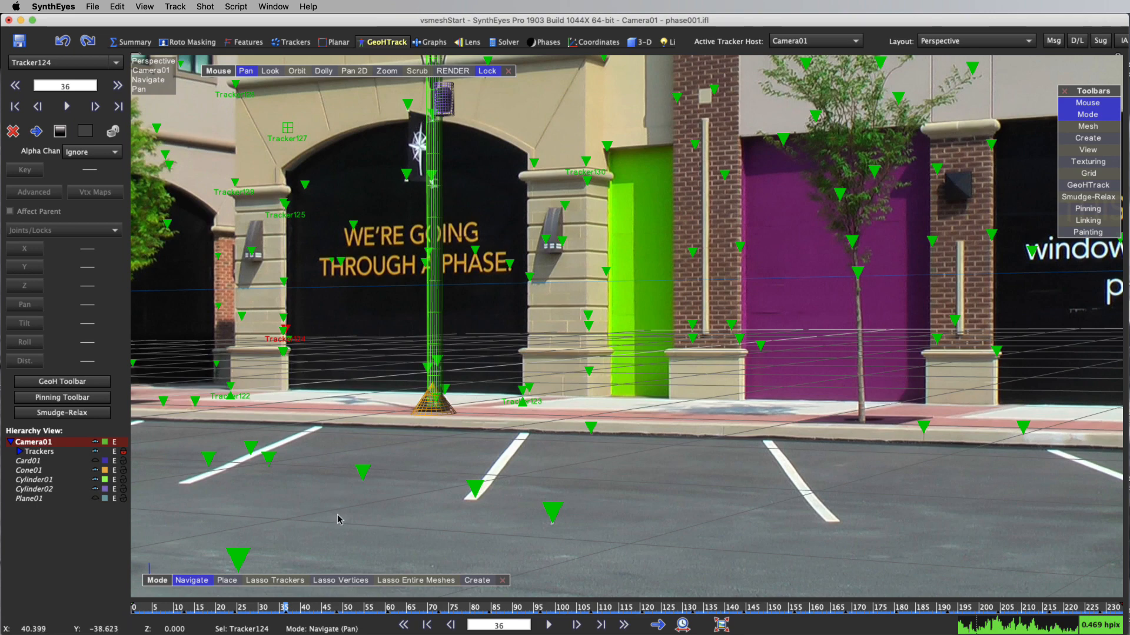
{"action": "left_click_drag", "start_coordinate": [252, 610], "coordinate": [134, 609]}
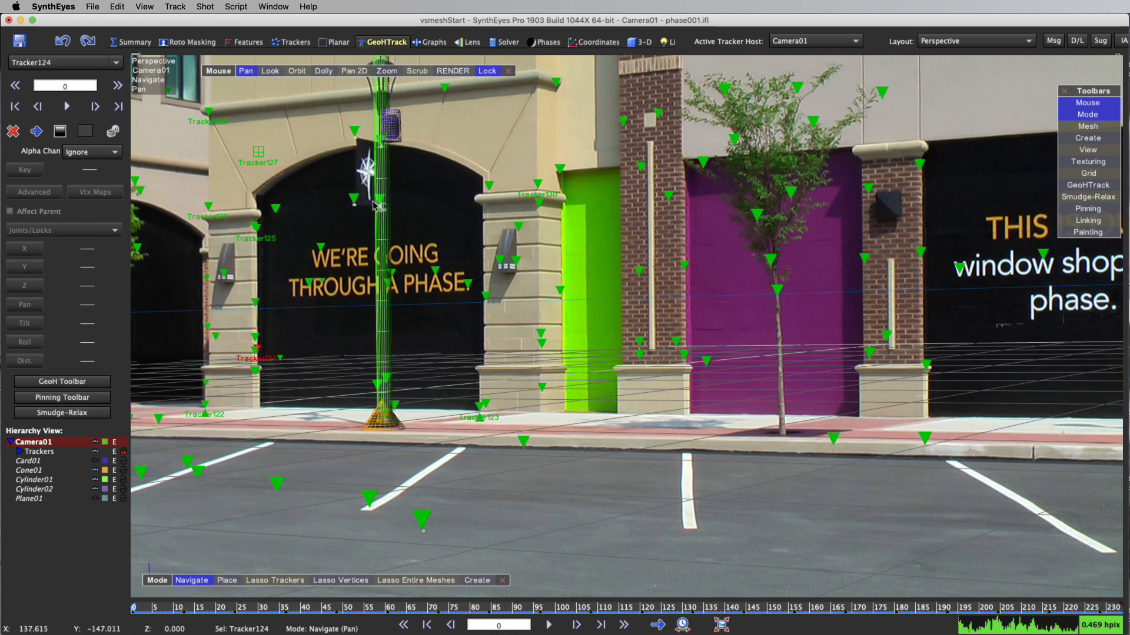
Assemble a two-triangle mesh over the lamp post's star banner from its four corner trackers
{"action": "right_click", "coordinate": [488, 150]}
{"action": "mouse_move", "coordinate": [577, 229]}
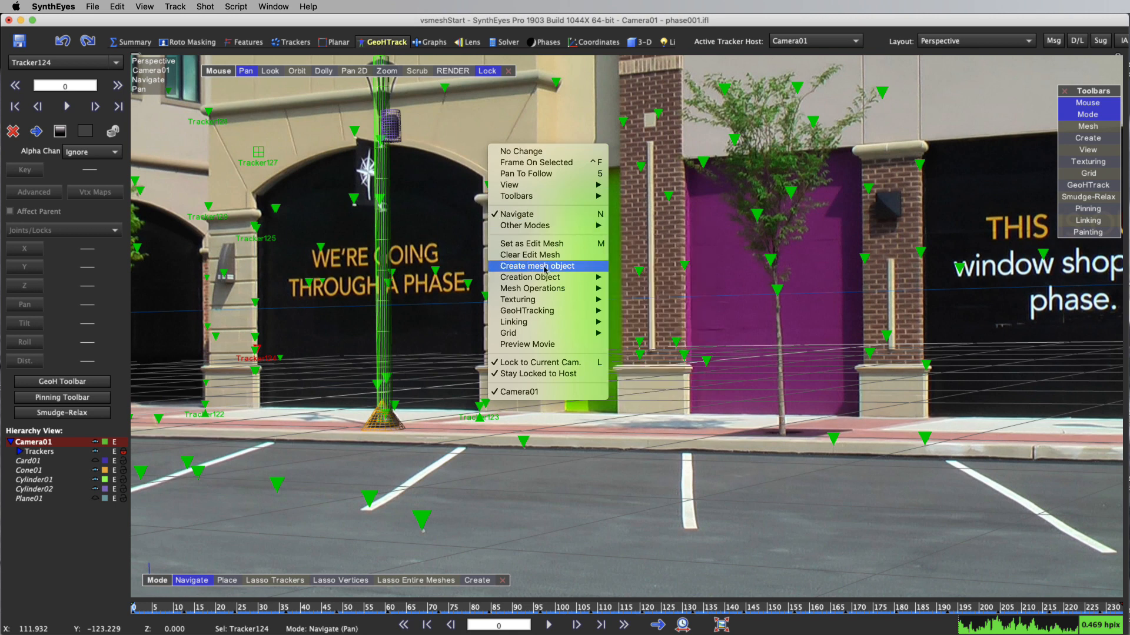
{"action": "mouse_move", "coordinate": [556, 289]}
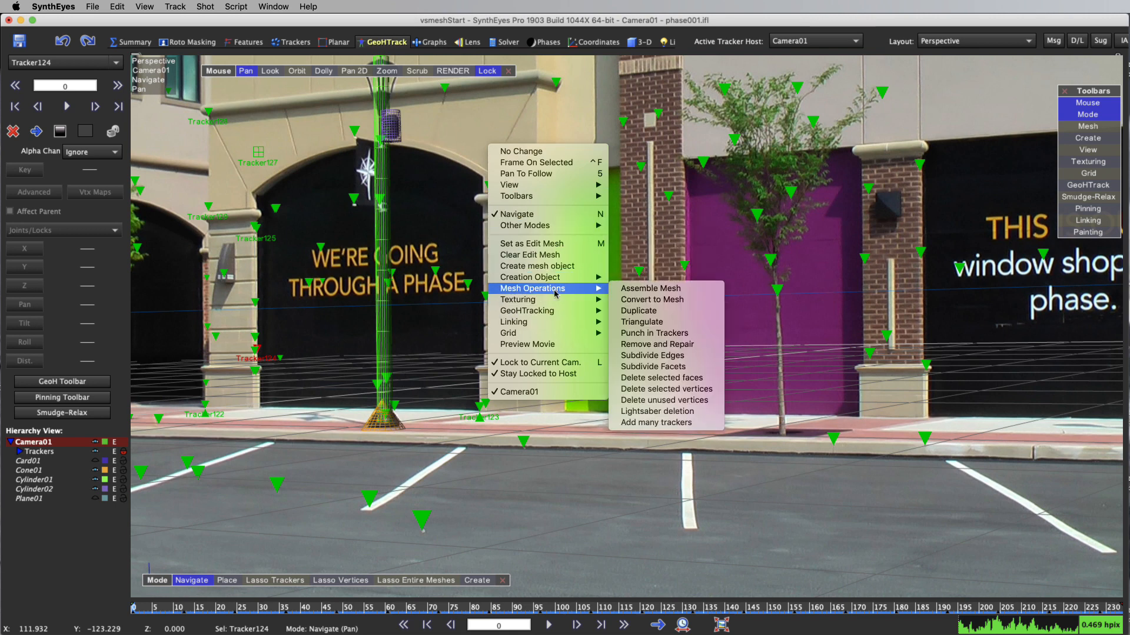
{"action": "left_click", "coordinate": [634, 290]}
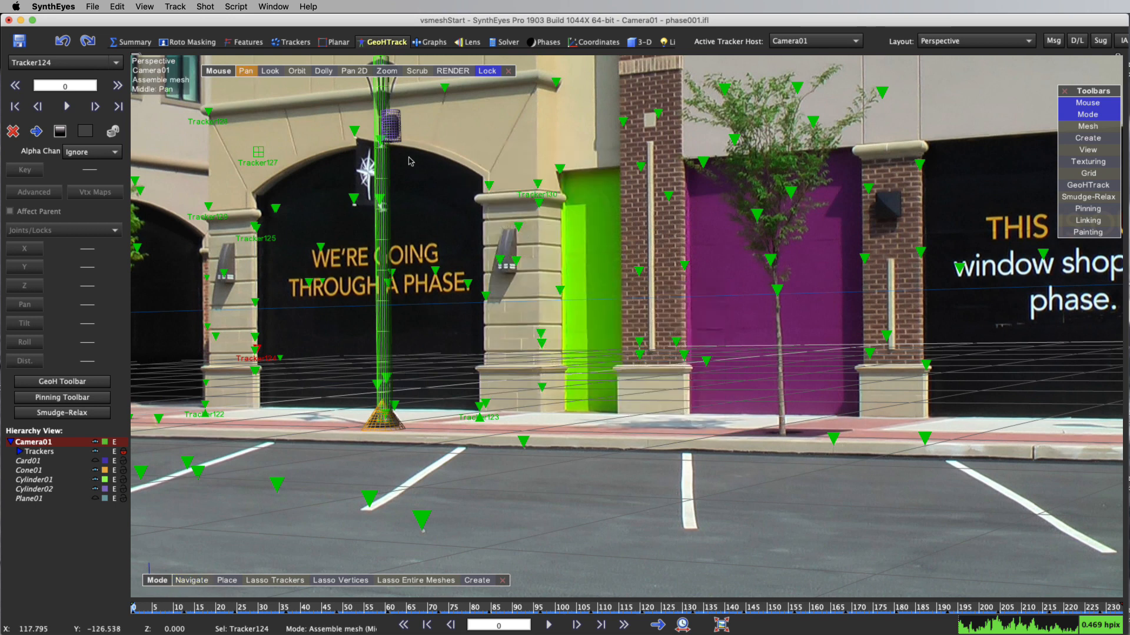
{"action": "left_click", "coordinate": [355, 130]}
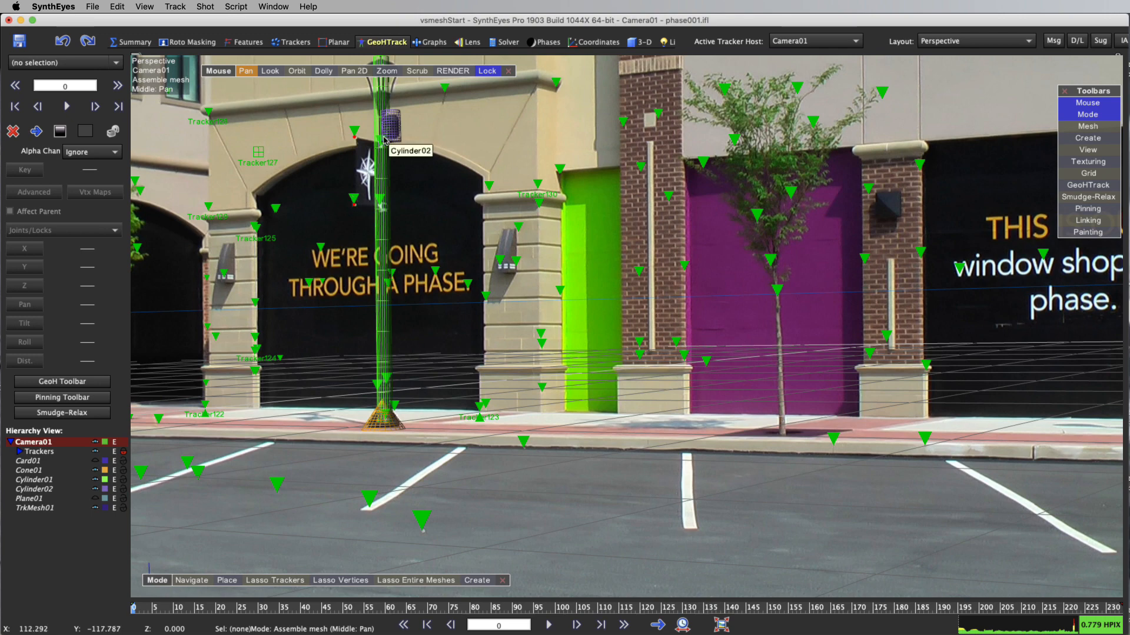
{"action": "scroll", "coordinate": [384, 139], "scroll_direction": "up", "scroll_amount": 10}
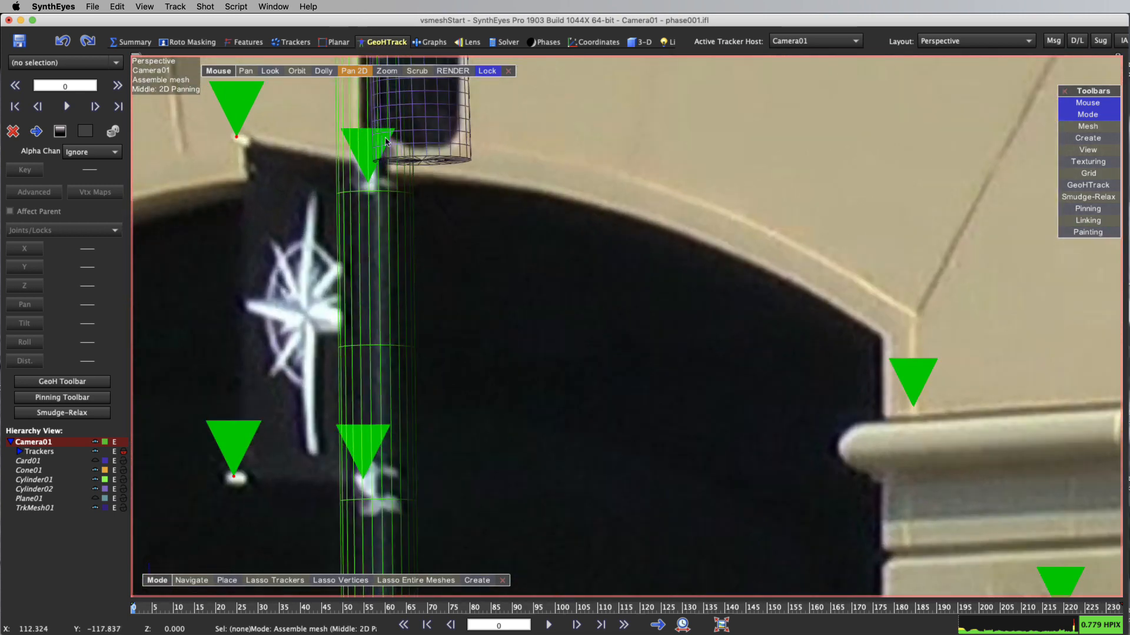
{"action": "left_click", "coordinate": [372, 171]}
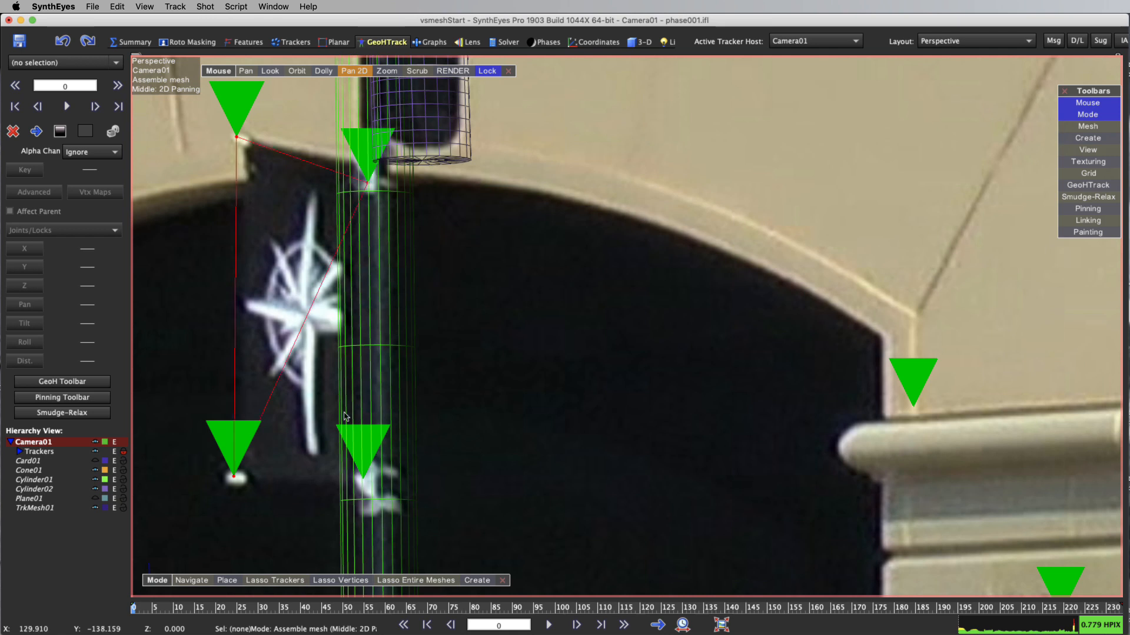
{"action": "left_click", "coordinate": [379, 445]}
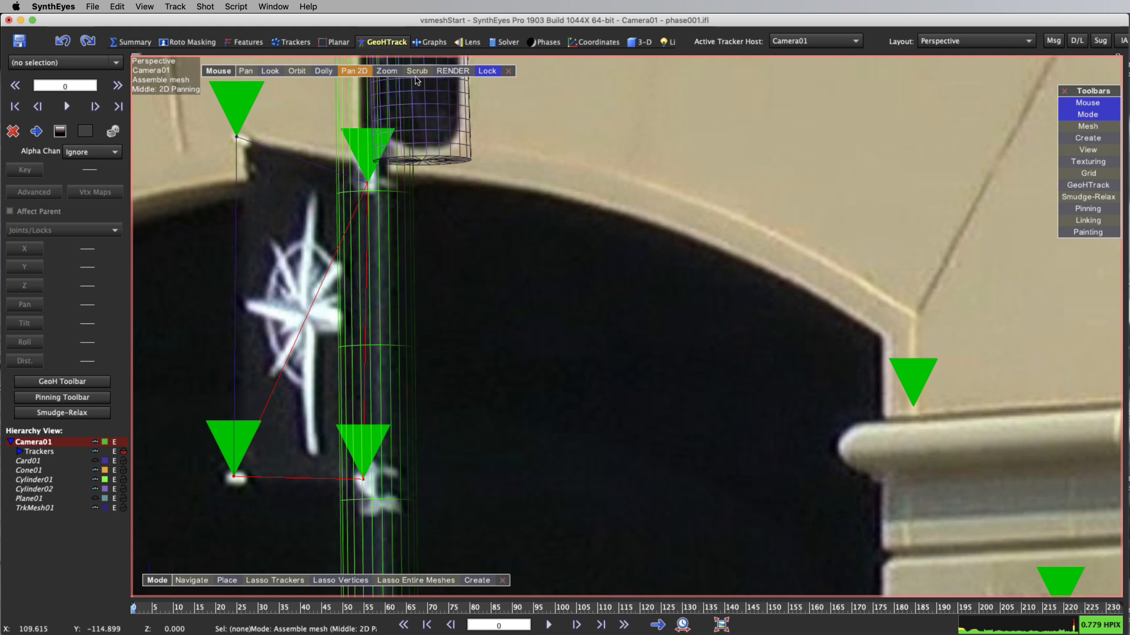
{"action": "left_click", "coordinate": [361, 71]}
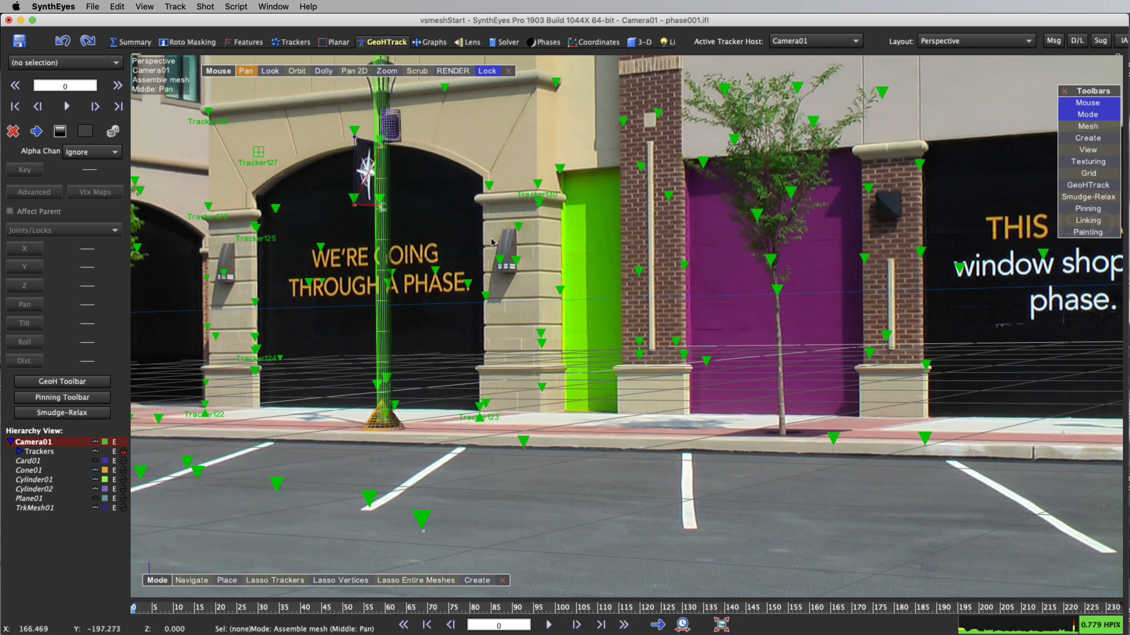
Clear the edit mesh to finish the banner mesh, and return the perspective view to Navigate mode
{"action": "right_click", "coordinate": [552, 241]}
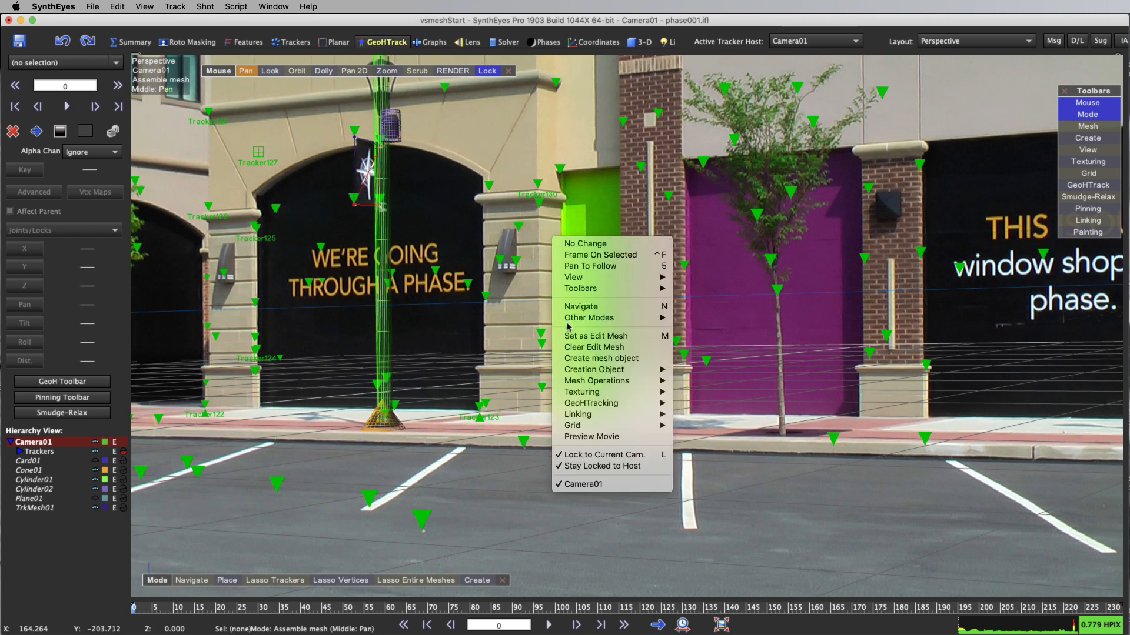
{"action": "left_click", "coordinate": [618, 348]}
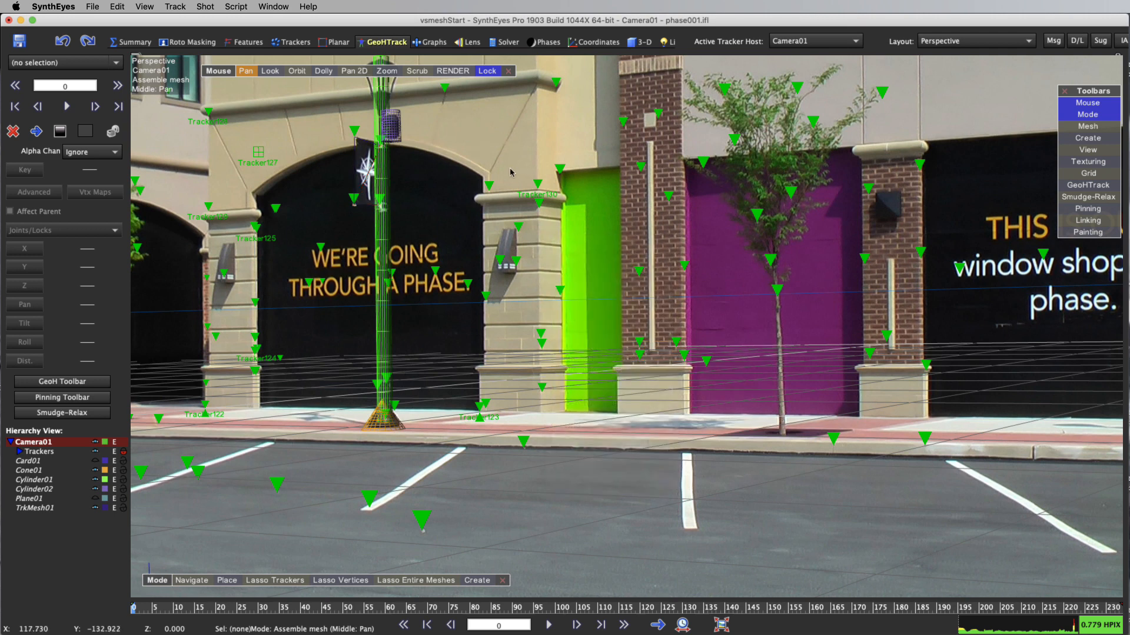
{"action": "left_click", "coordinate": [1088, 126]}
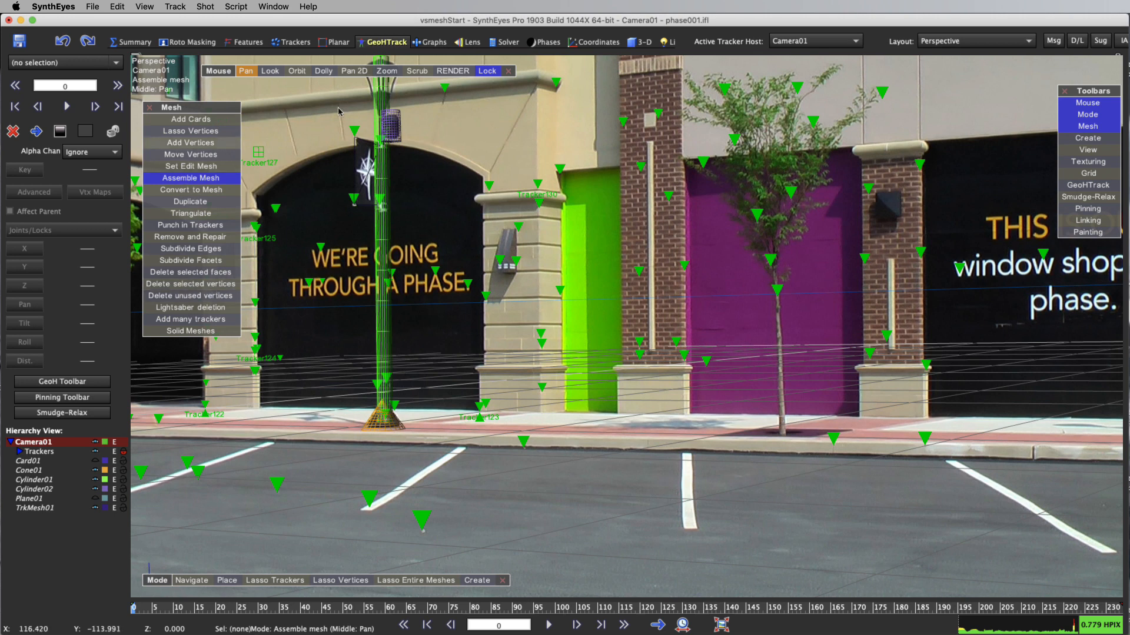
{"action": "left_click", "coordinate": [150, 107]}
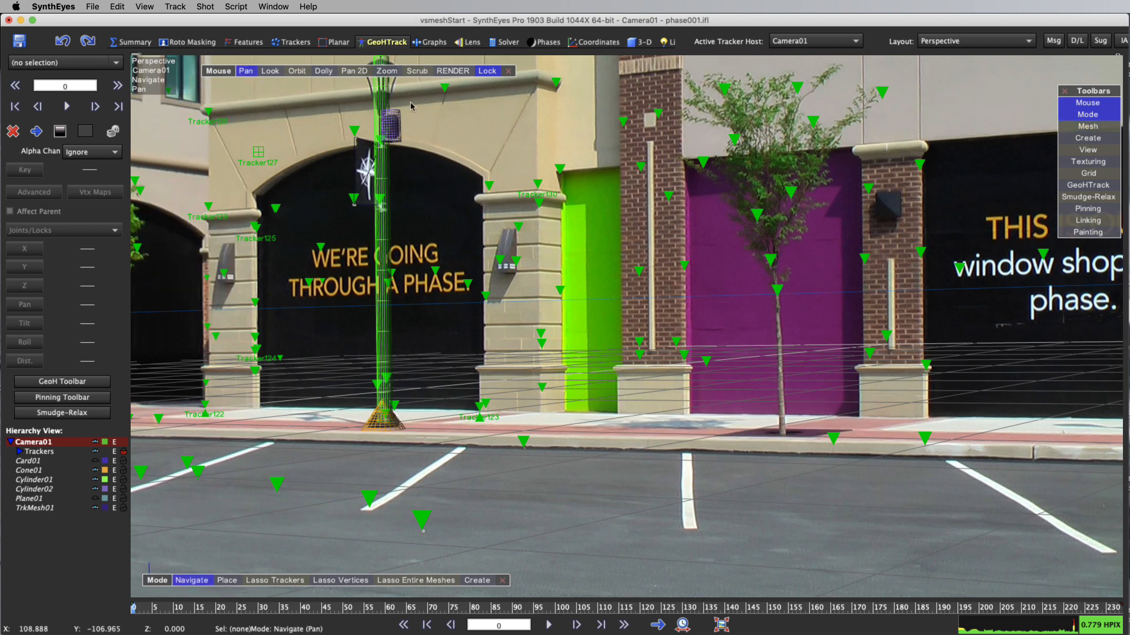
Enable pivot editing and center the pivot of the banner mesh TrkMesh01 using the Center pivot script
{"action": "left_click", "coordinate": [1088, 185]}
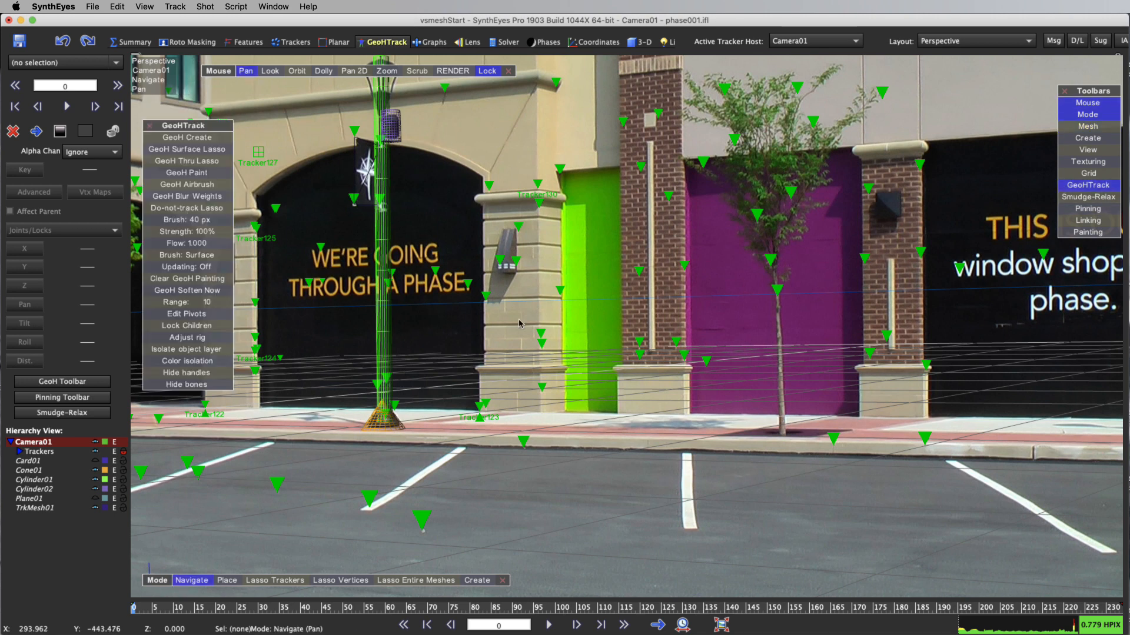
{"action": "left_click", "coordinate": [165, 314]}
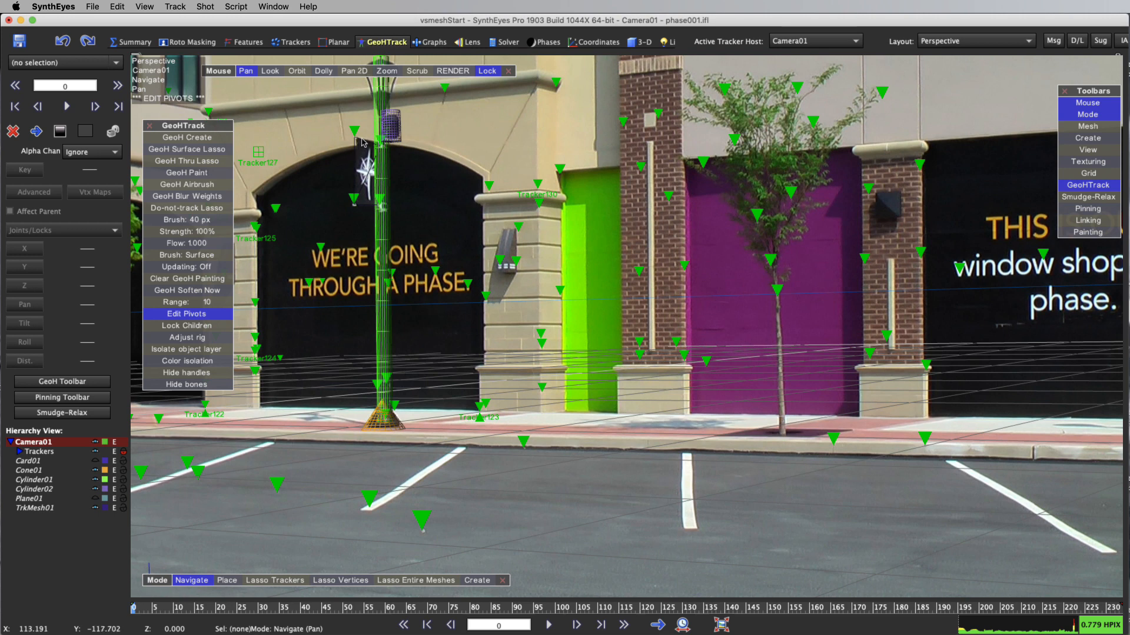
{"action": "left_click", "coordinate": [116, 63]}
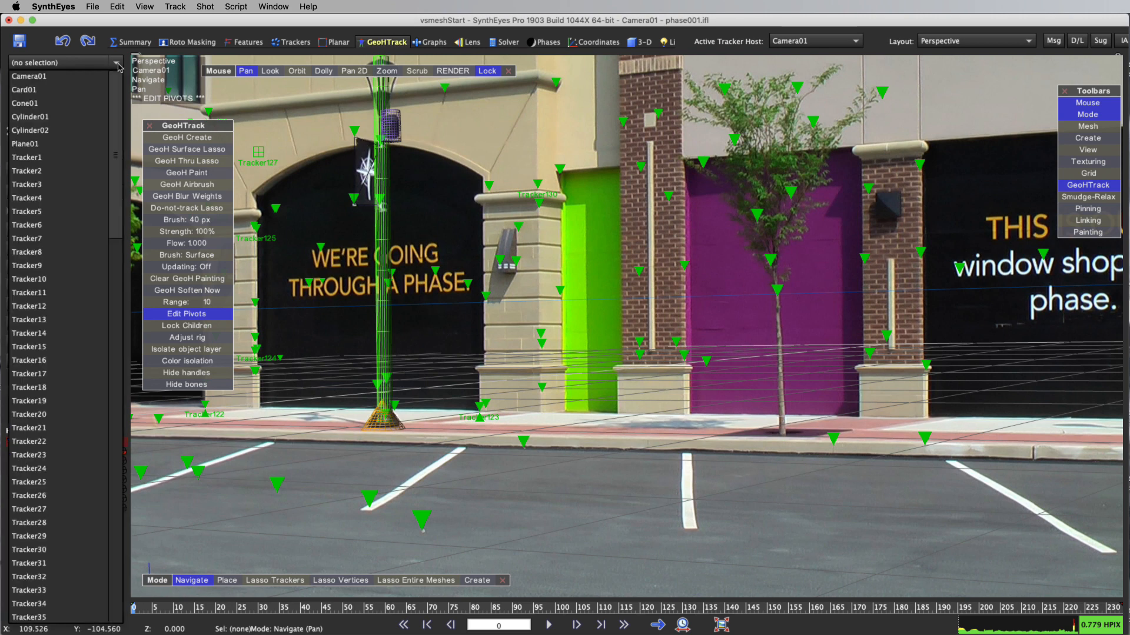
{"action": "scroll", "coordinate": [63, 128], "scroll_direction": "down", "scroll_amount": 10}
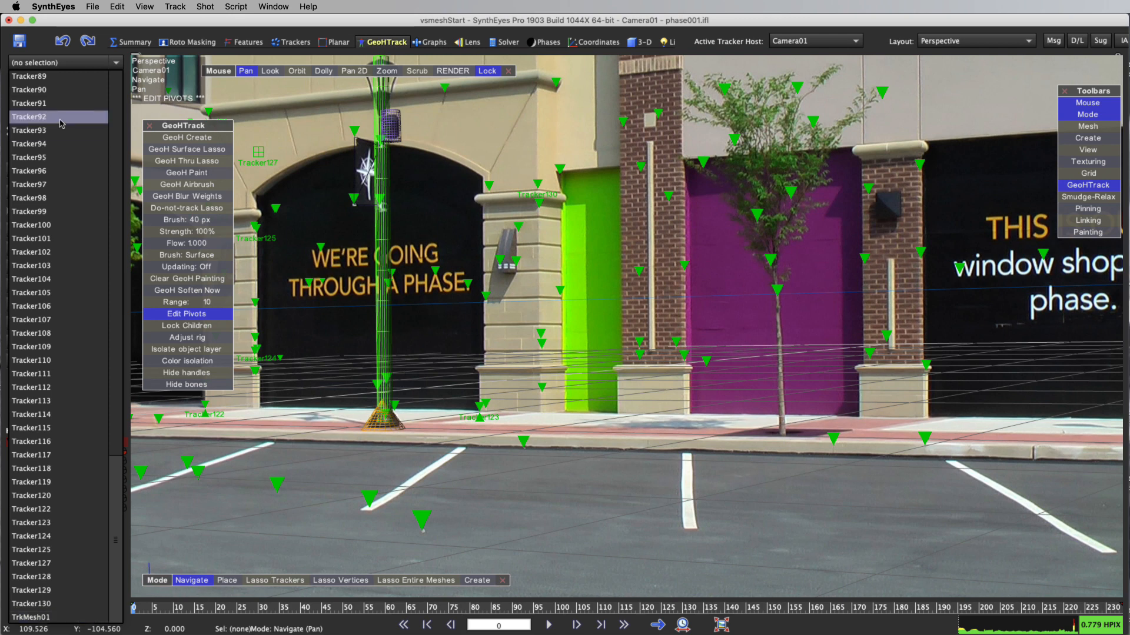
{"action": "scroll", "coordinate": [62, 123], "scroll_direction": "up", "scroll_amount": 10}
{"action": "scroll", "coordinate": [62, 123], "scroll_direction": "down", "scroll_amount": 10}
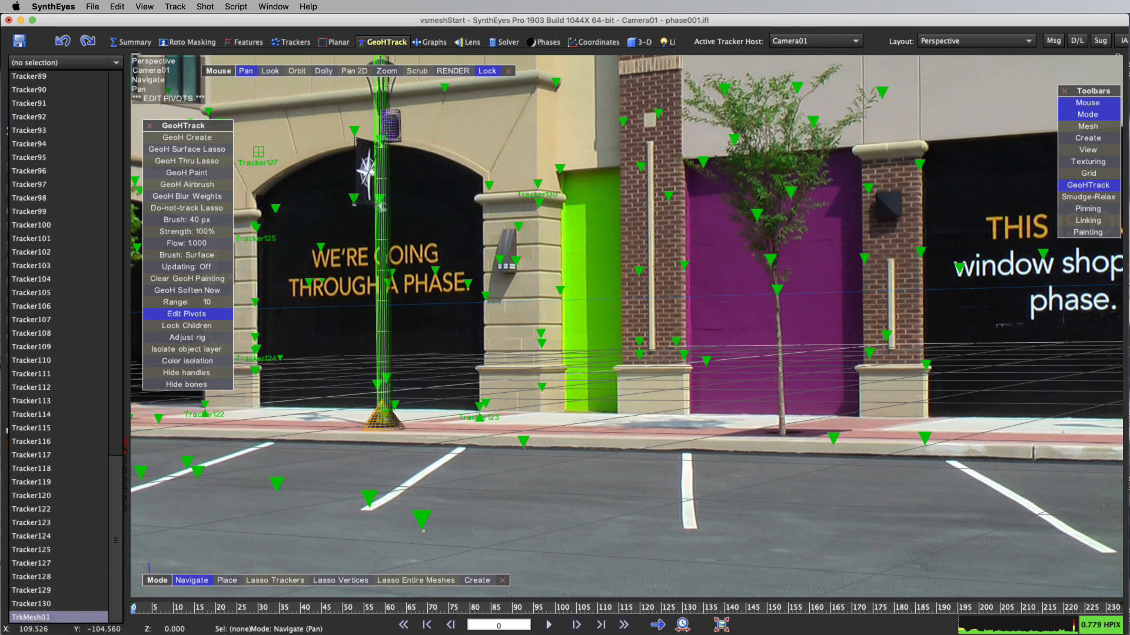
{"action": "left_click", "coordinate": [34, 619]}
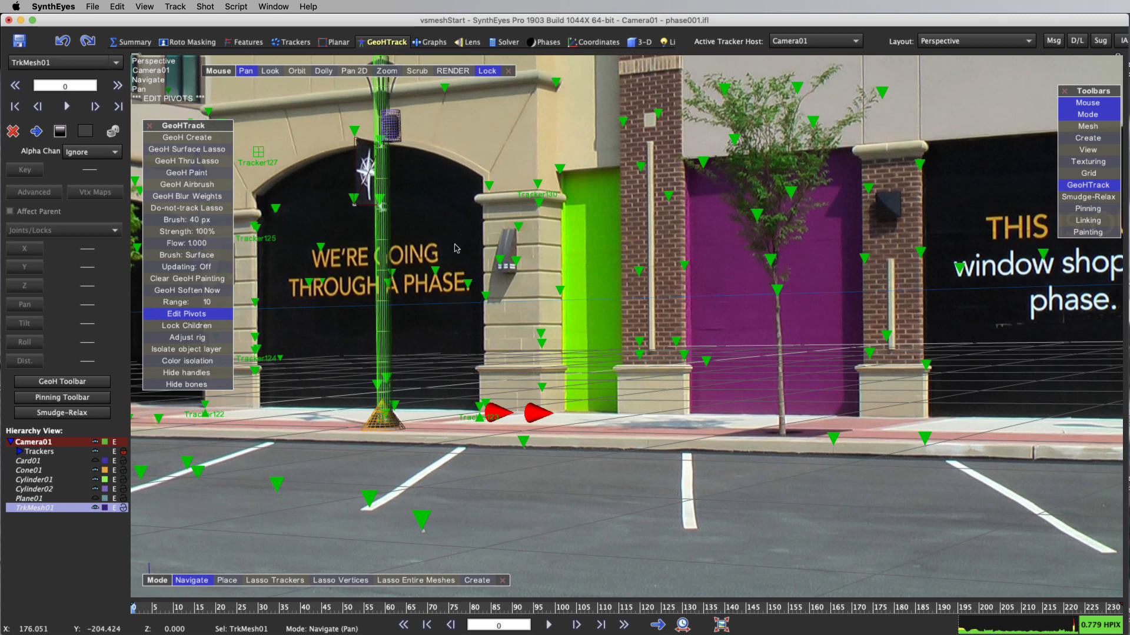
{"action": "left_click", "coordinate": [236, 7]}
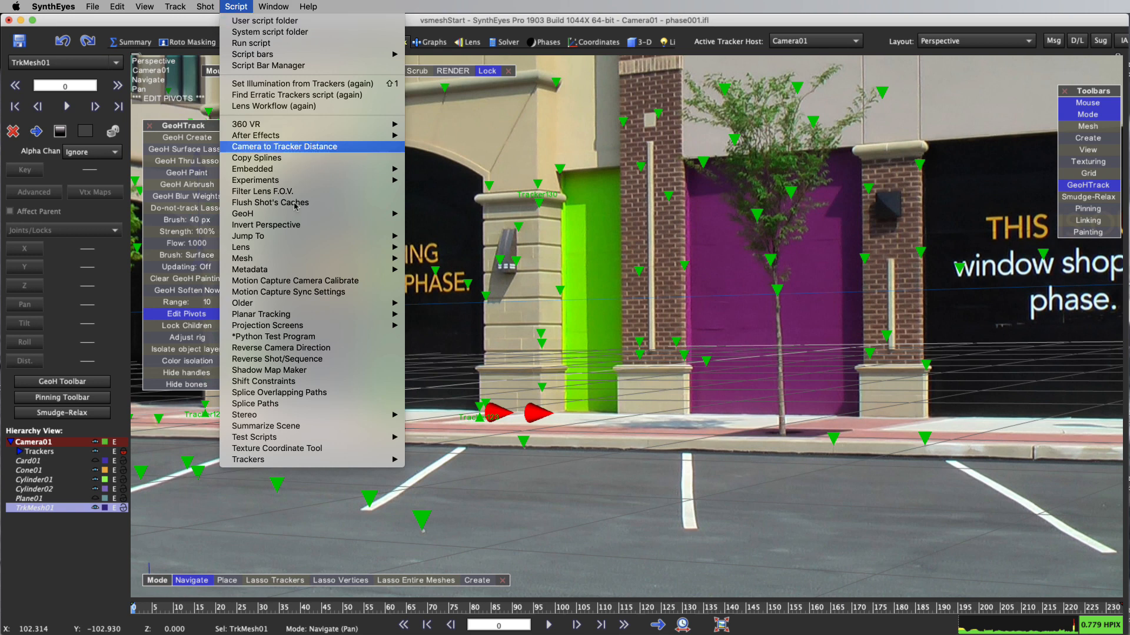
{"action": "mouse_move", "coordinate": [346, 261]}
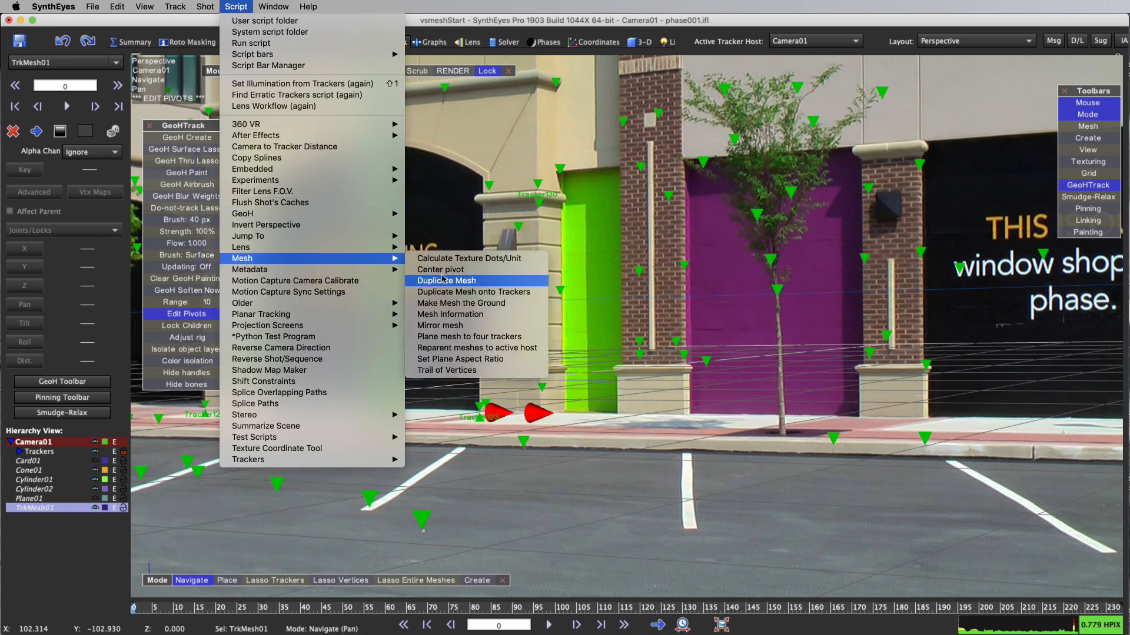
{"action": "left_click", "coordinate": [445, 273]}
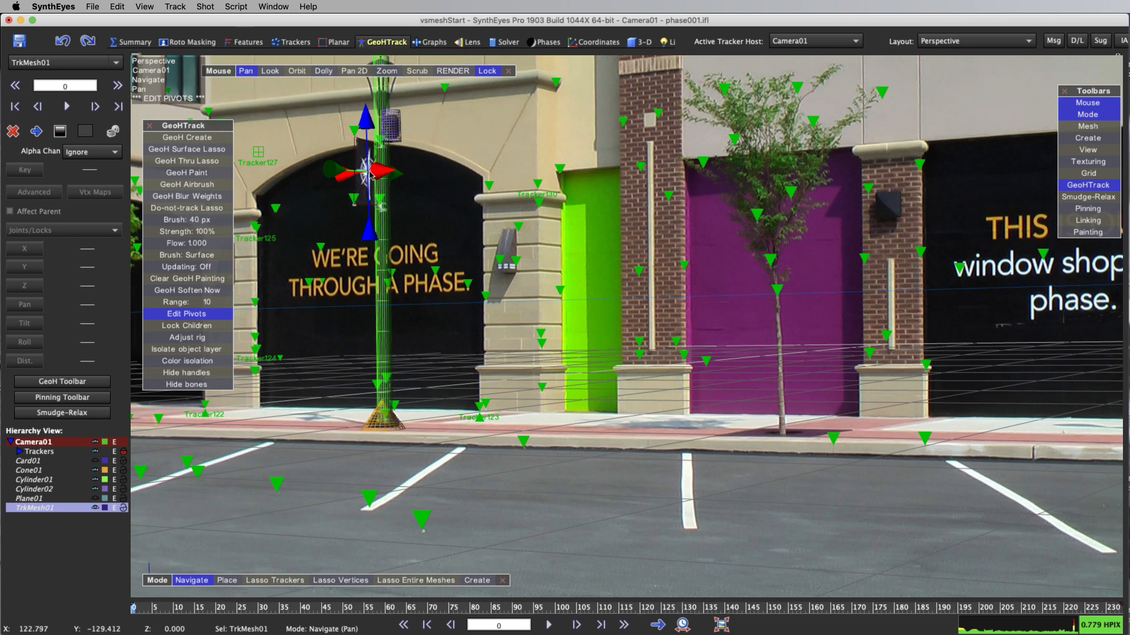
{"action": "left_click", "coordinate": [149, 126]}
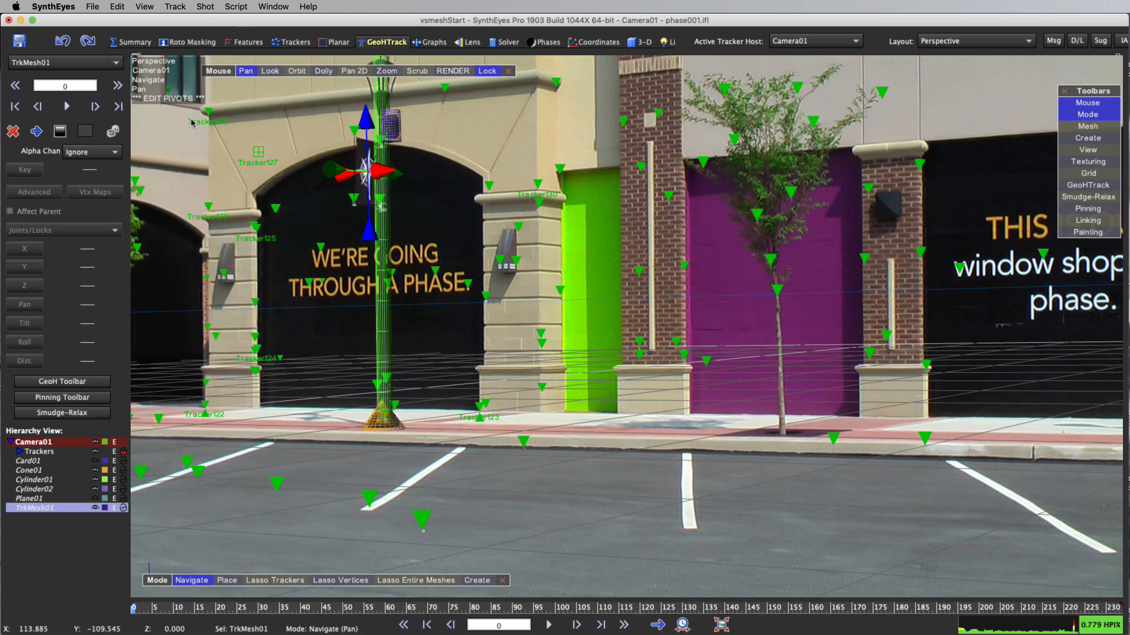
Scale the banner mesh TrkMesh01 uniformly to 1.190 in the 3-D room and check its fit around the star banner
{"action": "left_click", "coordinate": [638, 42]}
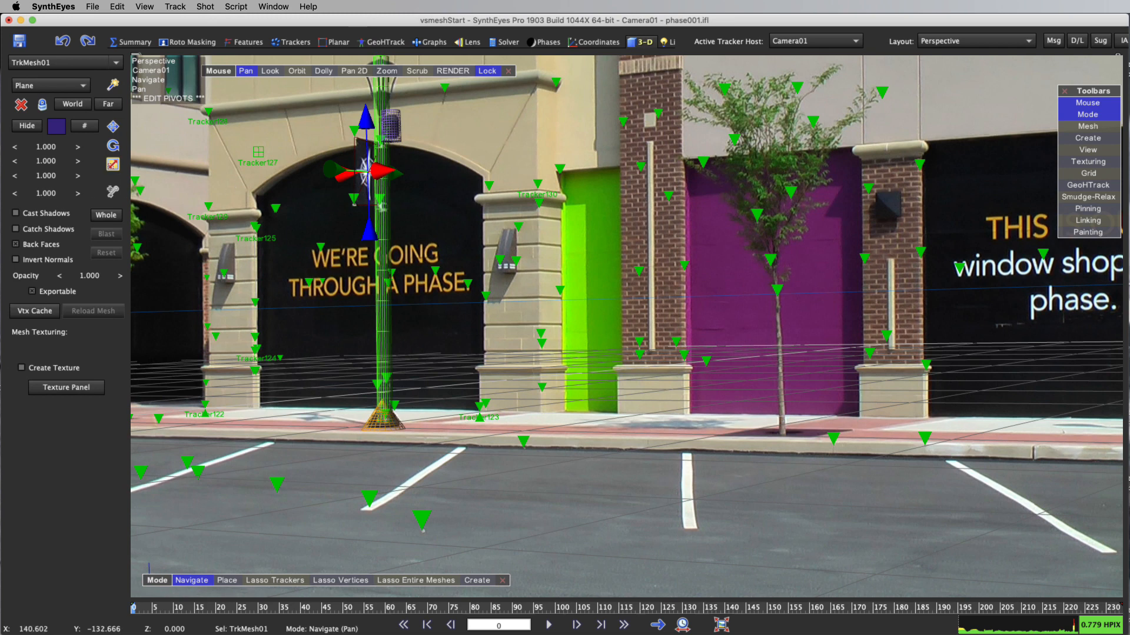
{"action": "left_click_drag", "start_coordinate": [46, 193], "coordinate": [57, 193]}
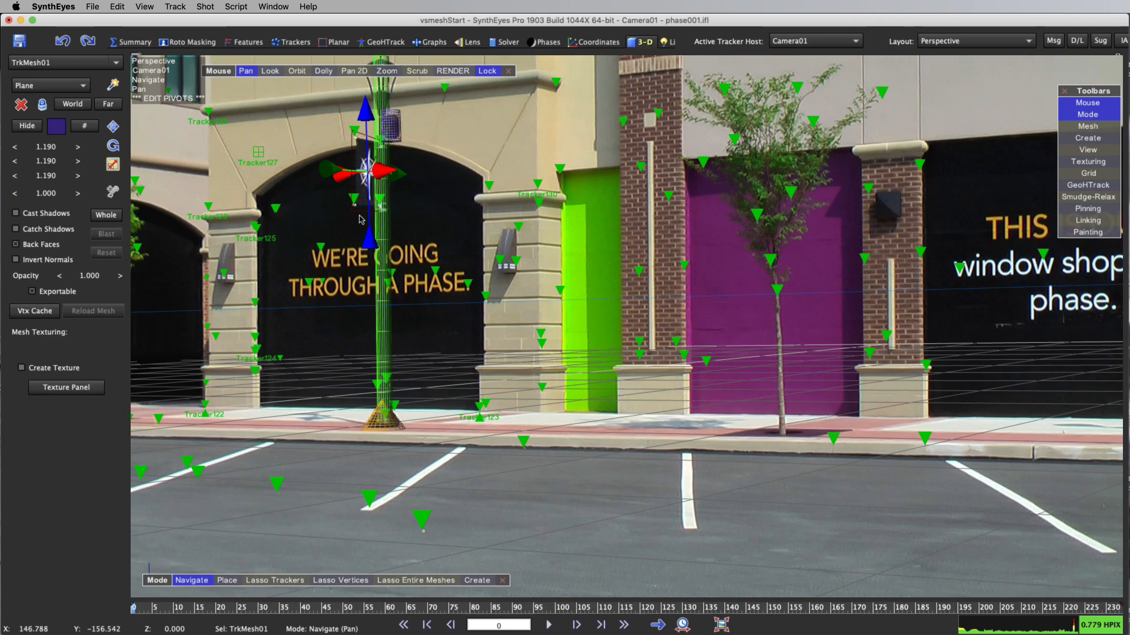
{"action": "scroll", "coordinate": [355, 205], "scroll_direction": "up", "scroll_amount": 5}
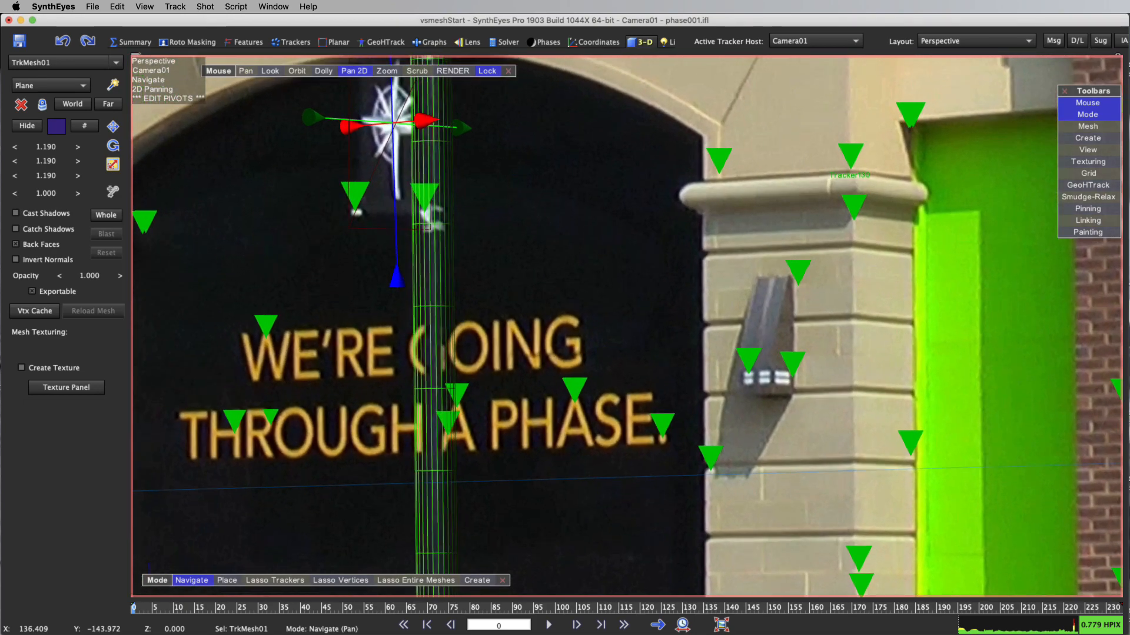
{"action": "scroll", "coordinate": [353, 200], "scroll_direction": "down", "scroll_amount": 5}
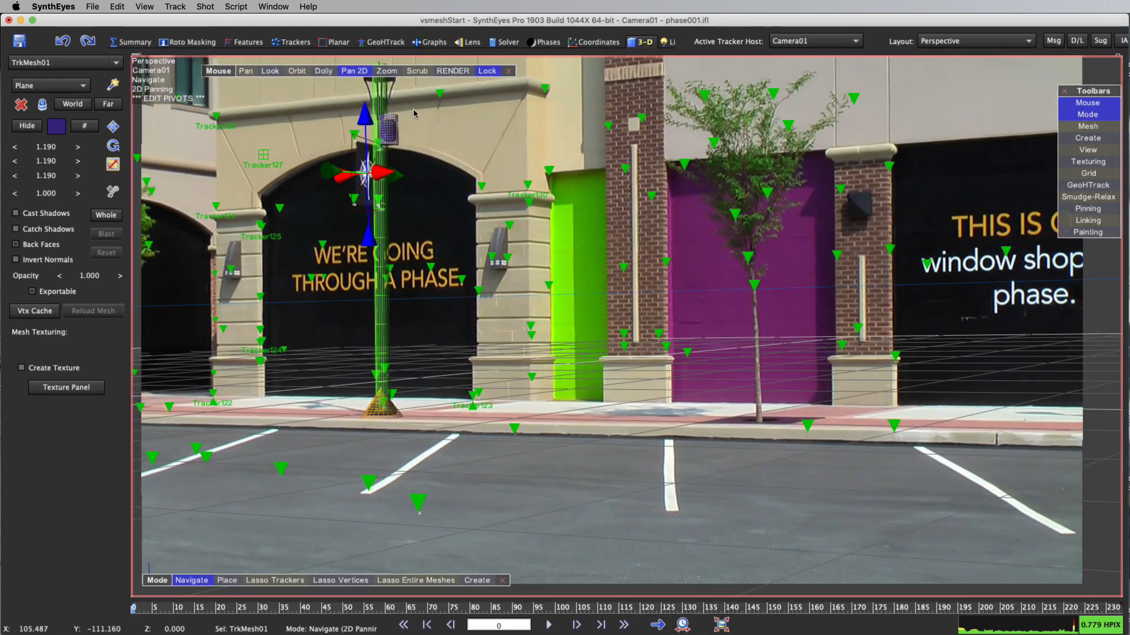
{"action": "left_click", "coordinate": [355, 71]}
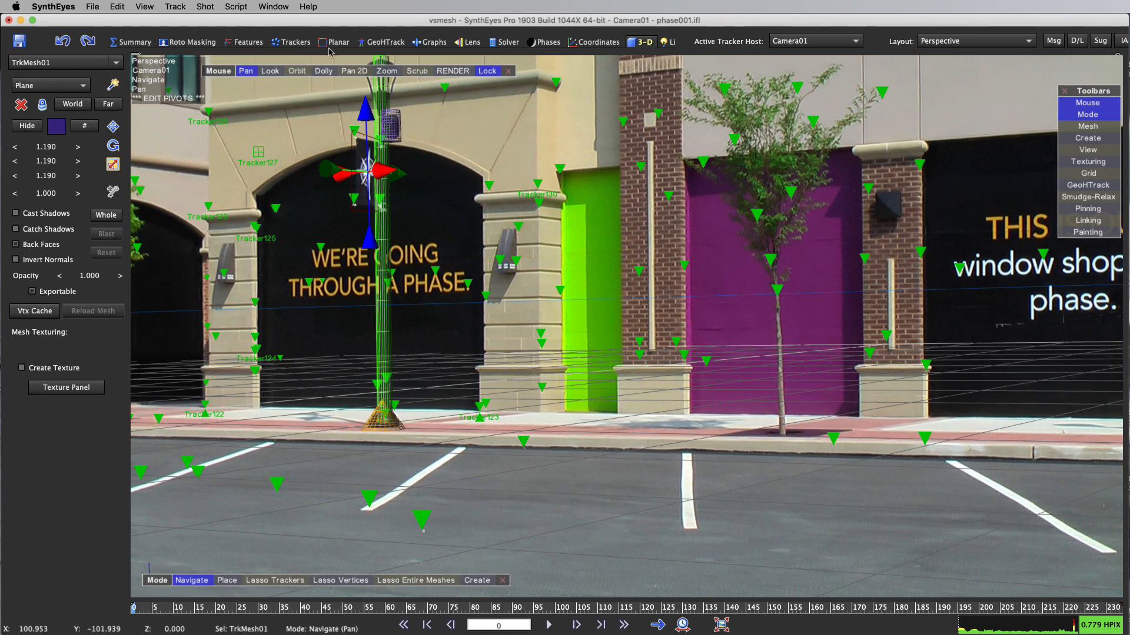
Show the Card01 and Plane01 meshes from the GeoHTrack room's hierarchy, and scrub the shot to frame 155
{"action": "left_click", "coordinate": [393, 46]}
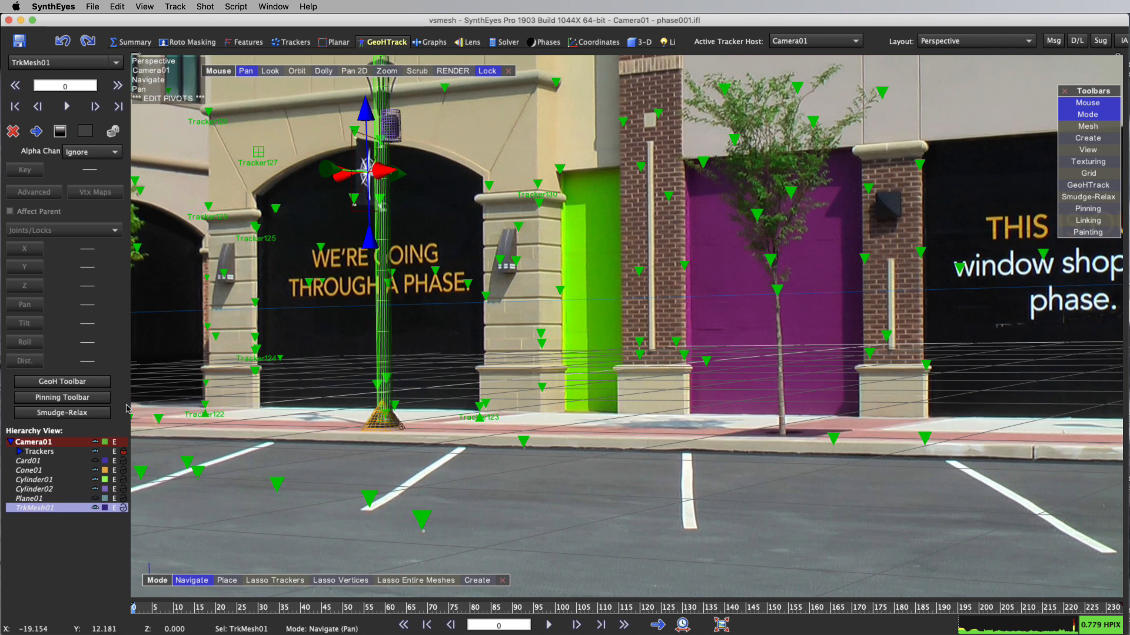
{"action": "left_click", "coordinate": [95, 461]}
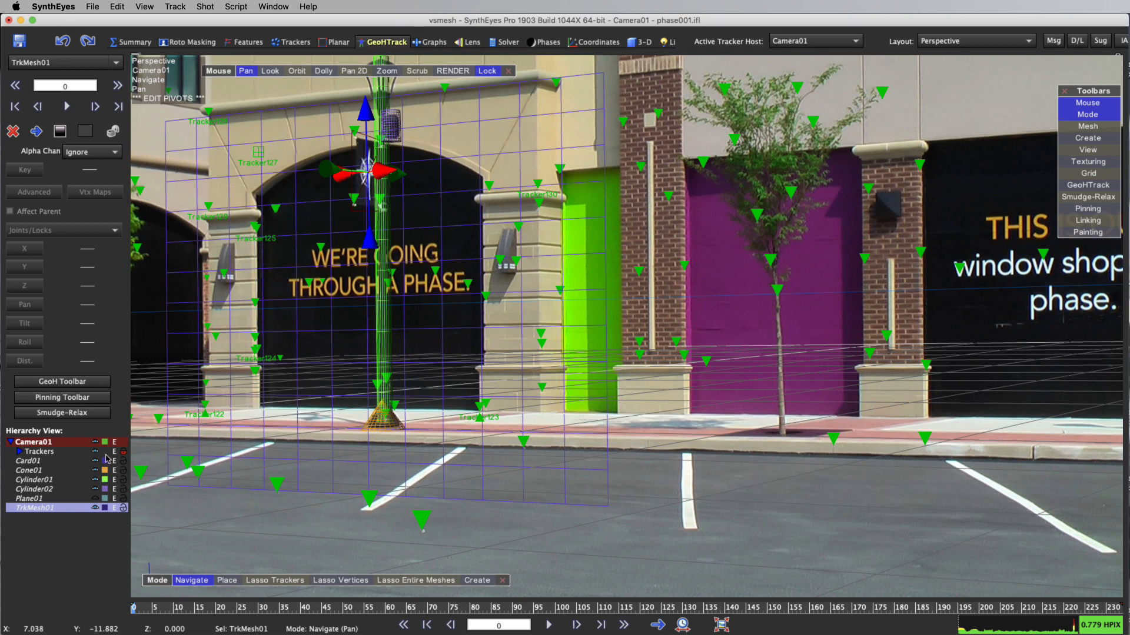
{"action": "left_click", "coordinate": [95, 499]}
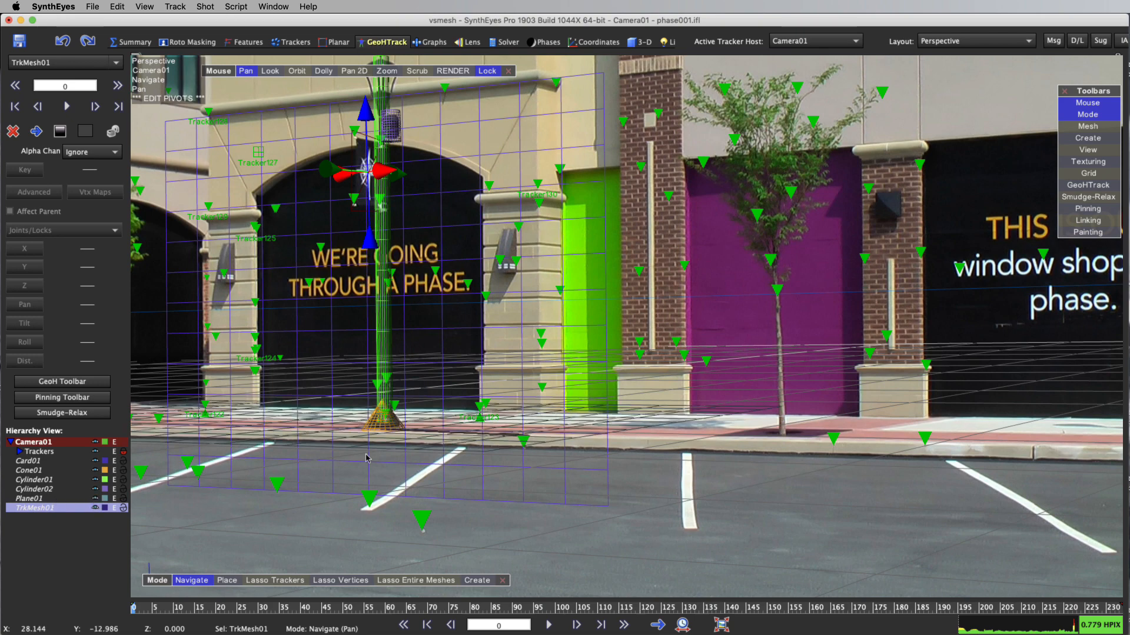
{"action": "left_click_drag", "start_coordinate": [339, 610], "coordinate": [790, 610]}
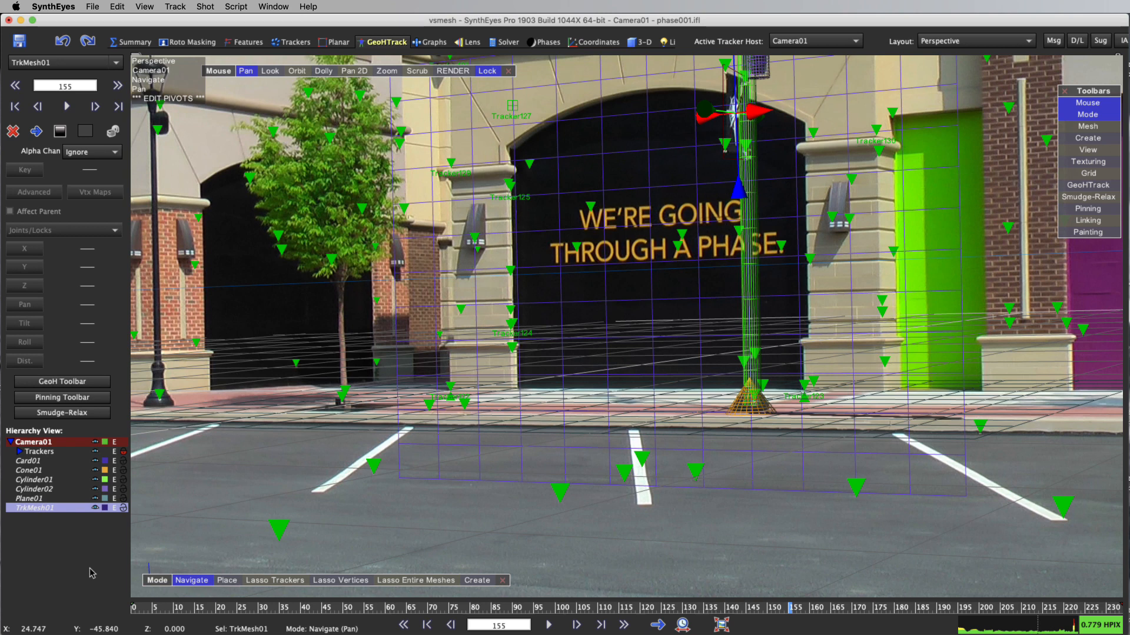
Open the ViewShift settings and set the output file to vsmesh.mp4 in the Previews folder
{"action": "left_click", "coordinate": [205, 7]}
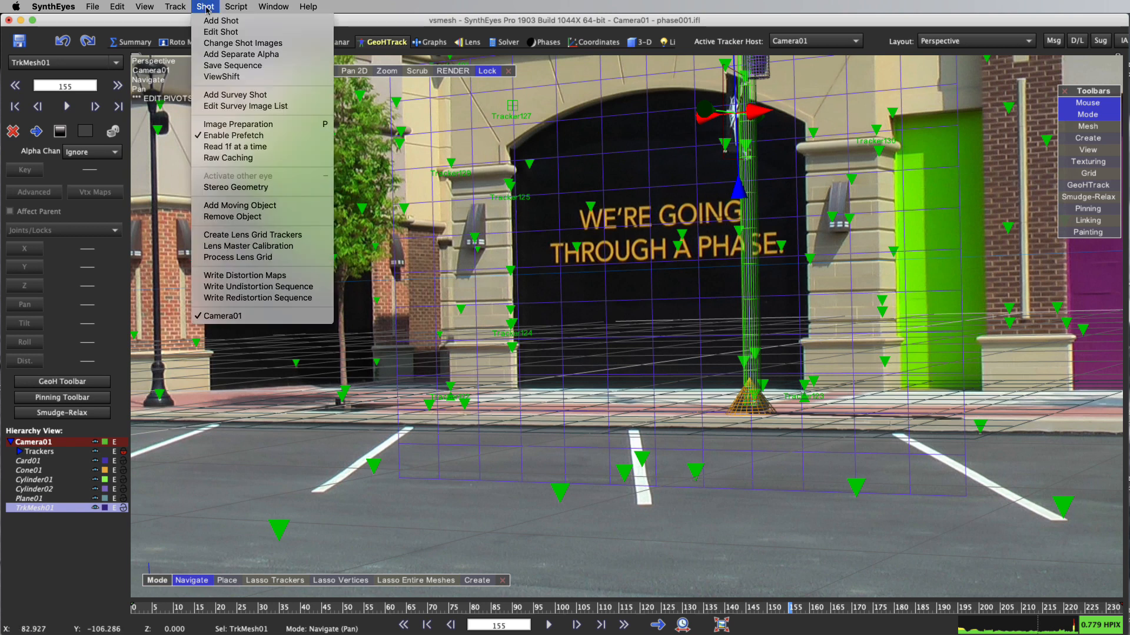
{"action": "left_click", "coordinate": [231, 78]}
{"action": "left_click_drag", "start_coordinate": [841, 285], "coordinate": [645, 153]}
{"action": "left_click", "coordinate": [625, 203]}
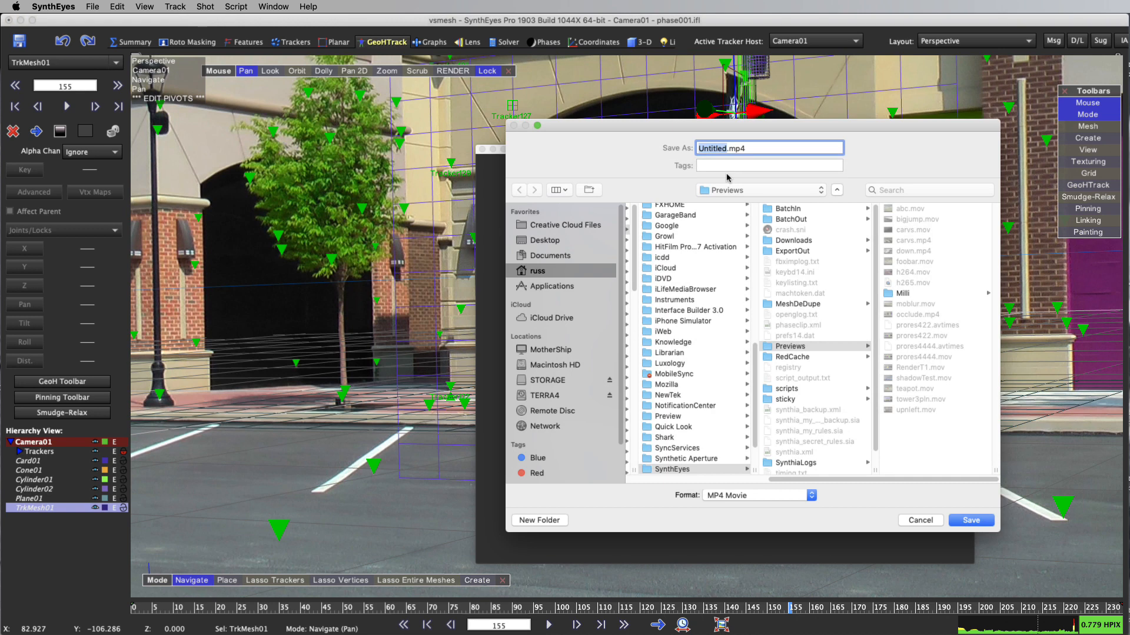
{"action": "type", "text": "vsmesh"}
{"action": "key", "text": "Return"}
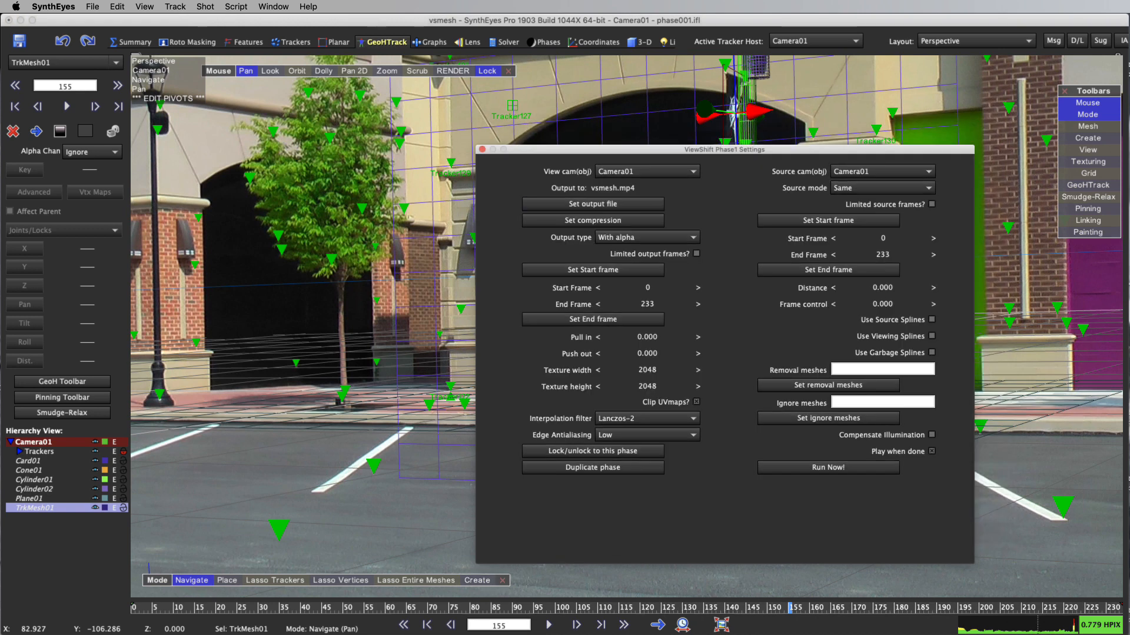
Set the output compression's bit rate to 20000 Kbps with the H.264 codec
{"action": "left_click", "coordinate": [593, 220]}
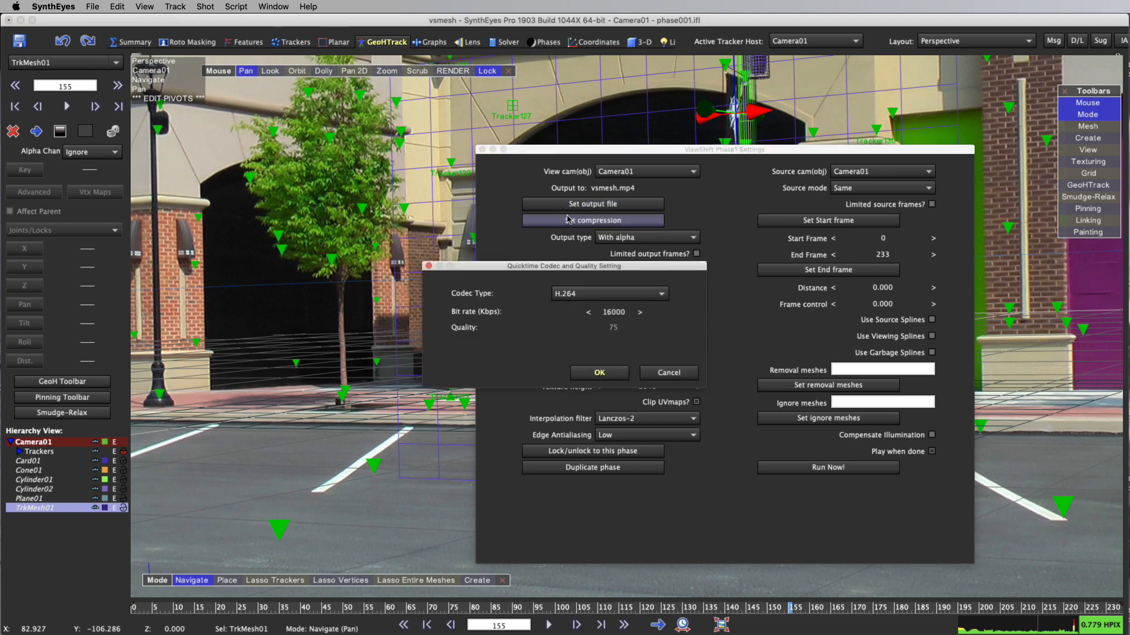
{"action": "double_click", "coordinate": [611, 316]}
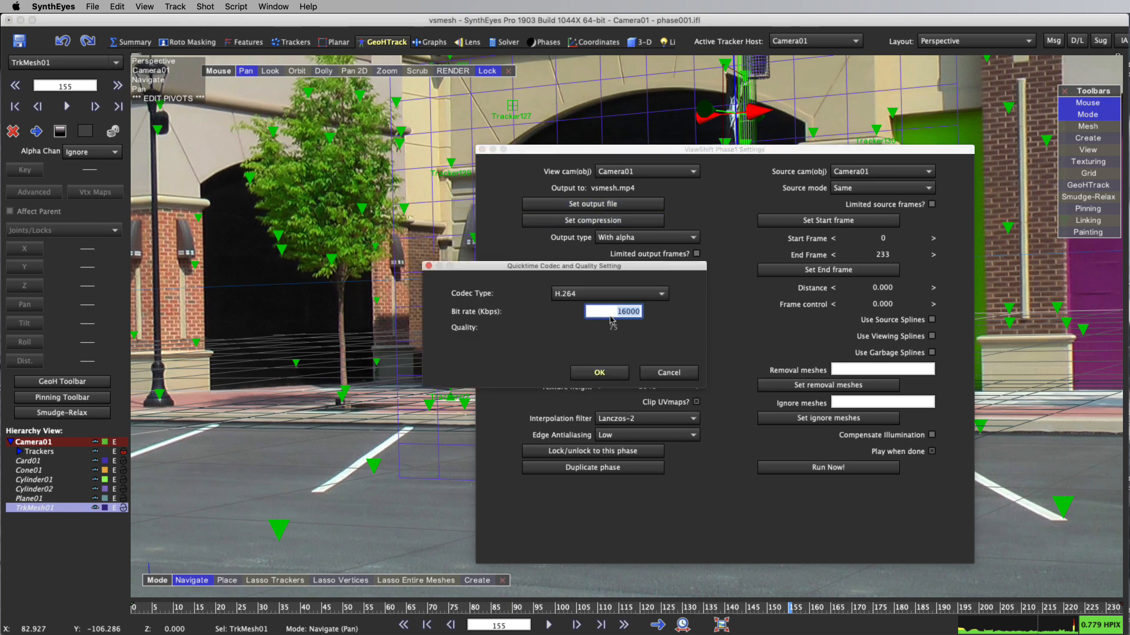
{"action": "type", "text": "20"}
{"action": "key", "text": "Return"}
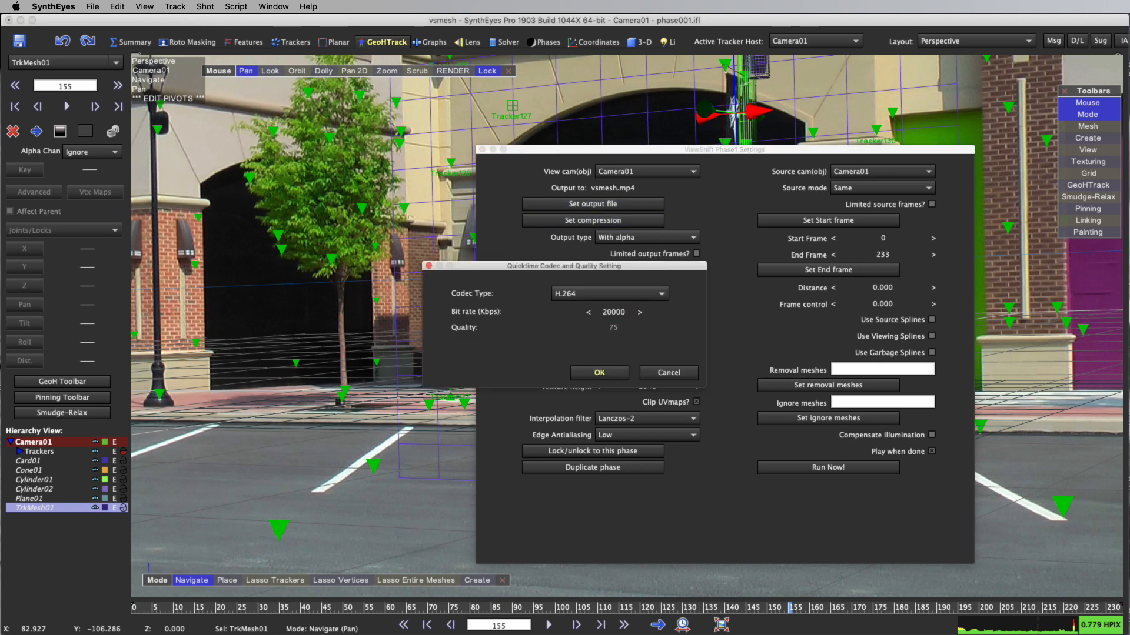
{"action": "left_click", "coordinate": [600, 371]}
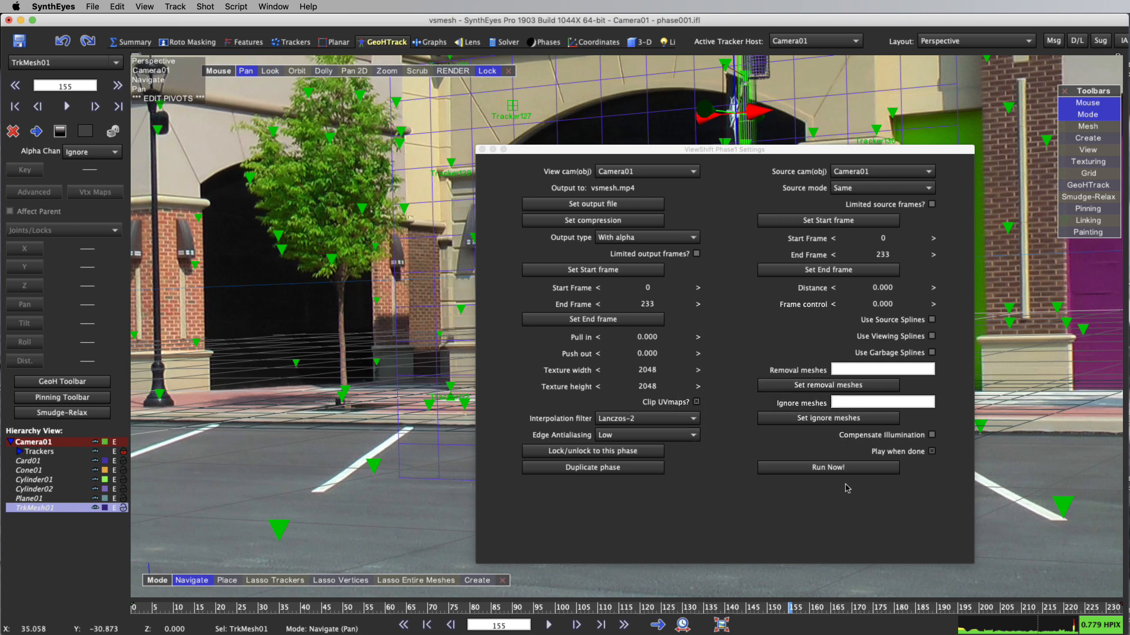
Select Cone01, Cylinder01, Cylinder02 and TrkMesh01, leaving out Plane01, and assign them as ViewShift's removal meshes
{"action": "left_click_drag", "start_coordinate": [620, 156], "coordinate": [323, 135]}
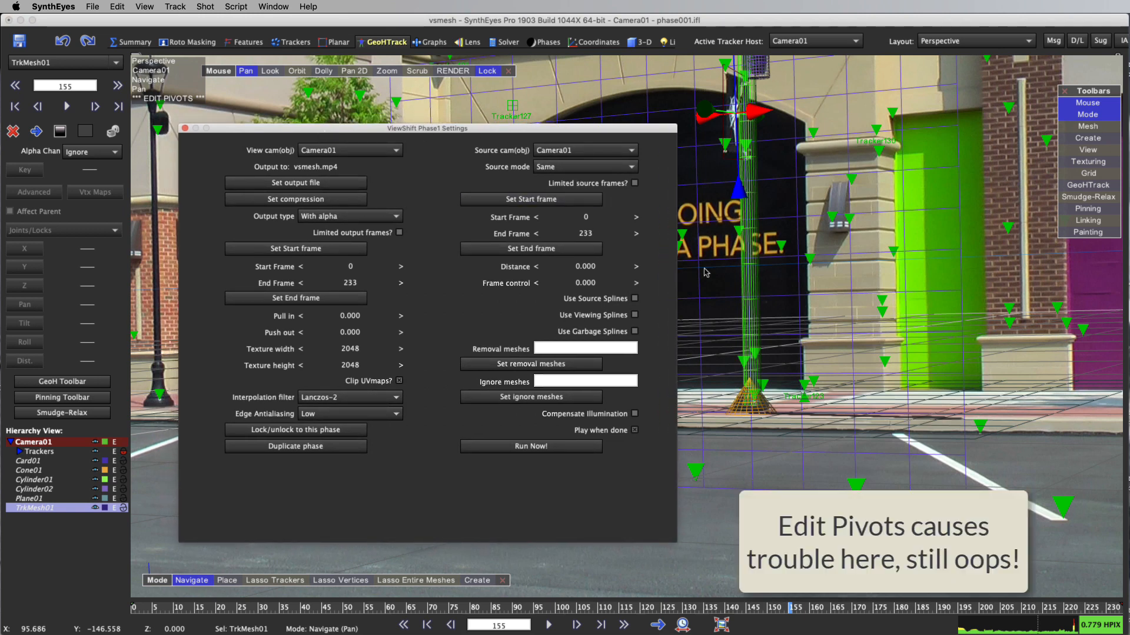
{"action": "left_click", "coordinate": [751, 242]}
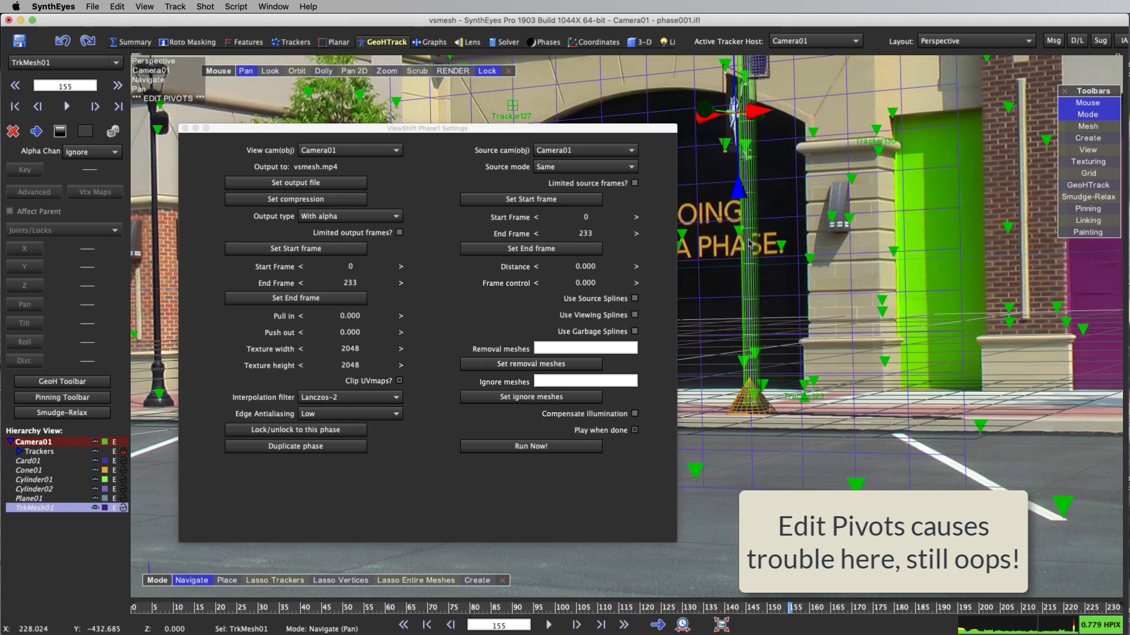
{"action": "left_click", "coordinate": [34, 474]}
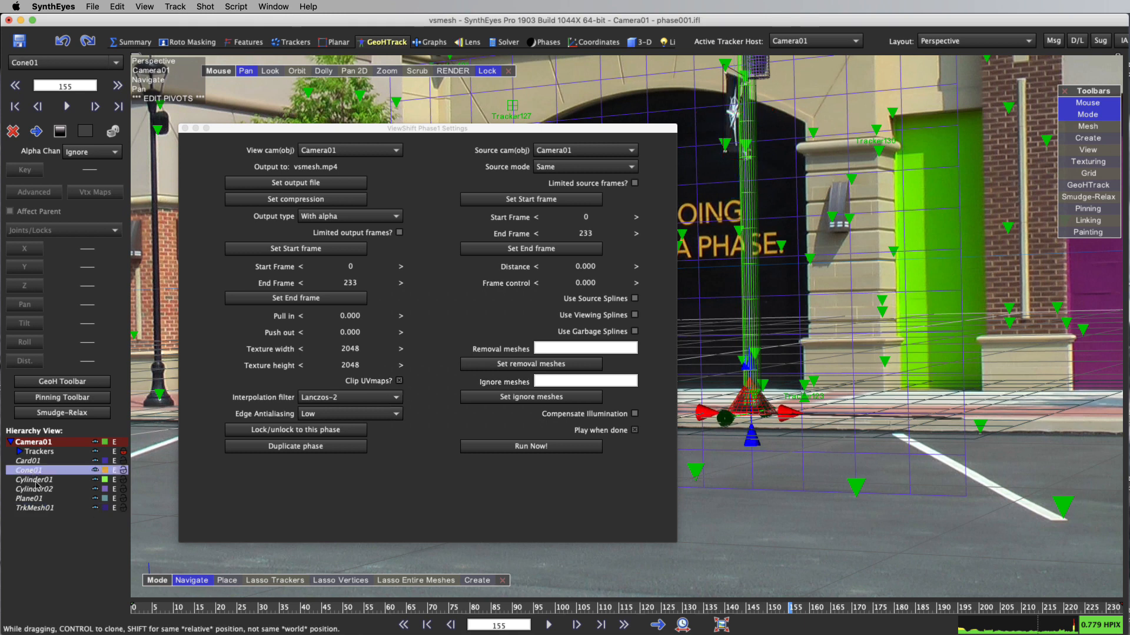
{"action": "left_click", "coordinate": [35, 481], "text": "shift"}
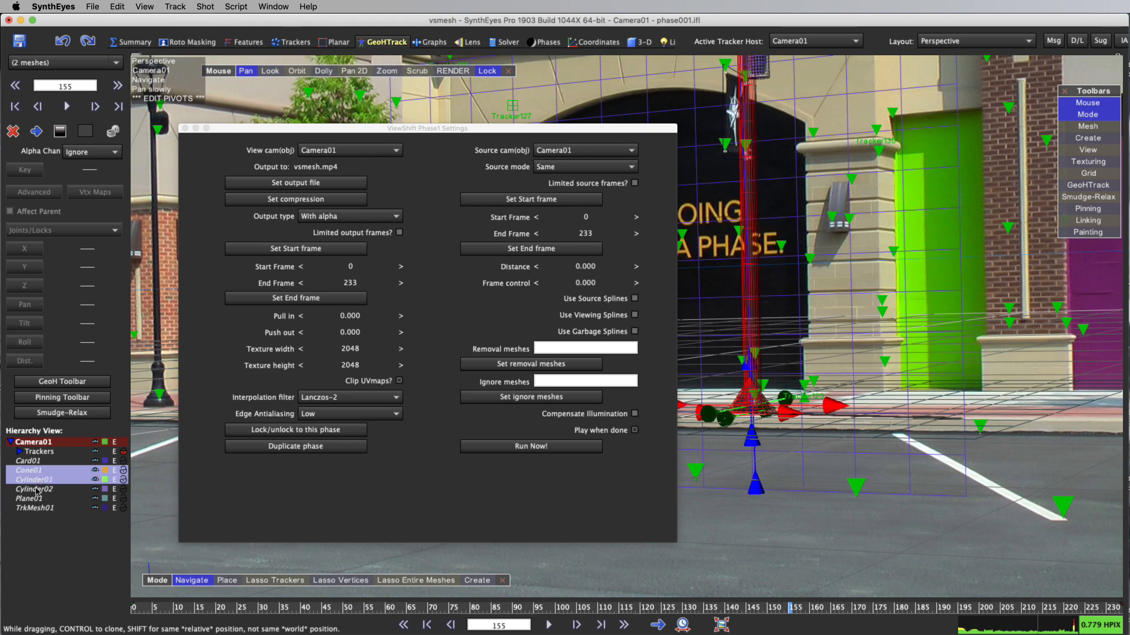
{"action": "left_click", "coordinate": [36, 490], "text": "shift"}
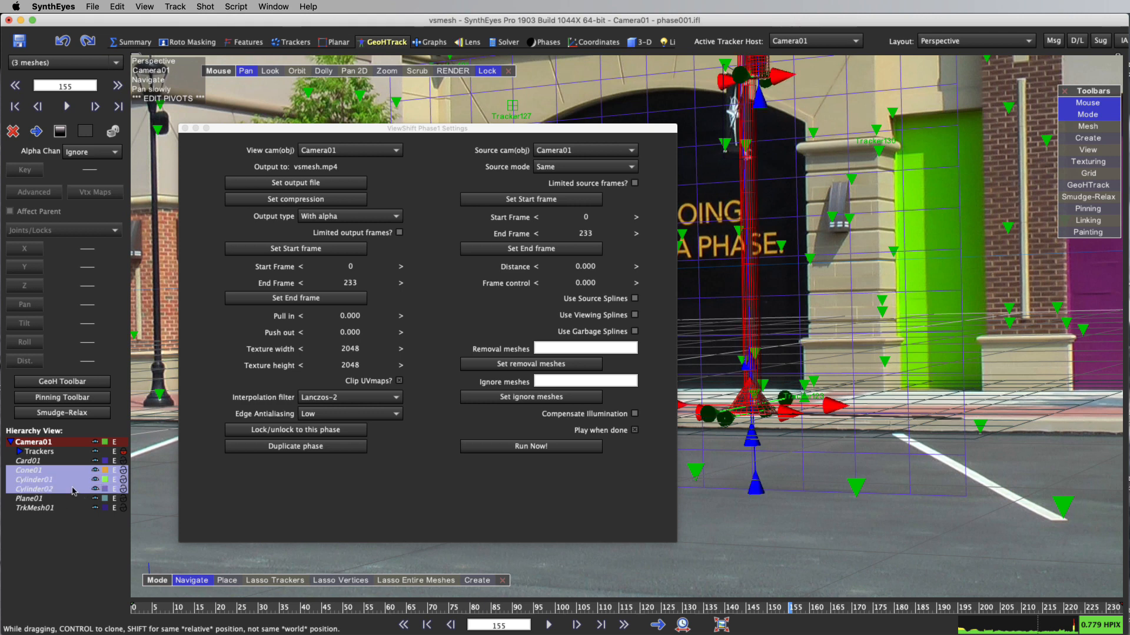
{"action": "left_click", "coordinate": [43, 509], "text": "shift"}
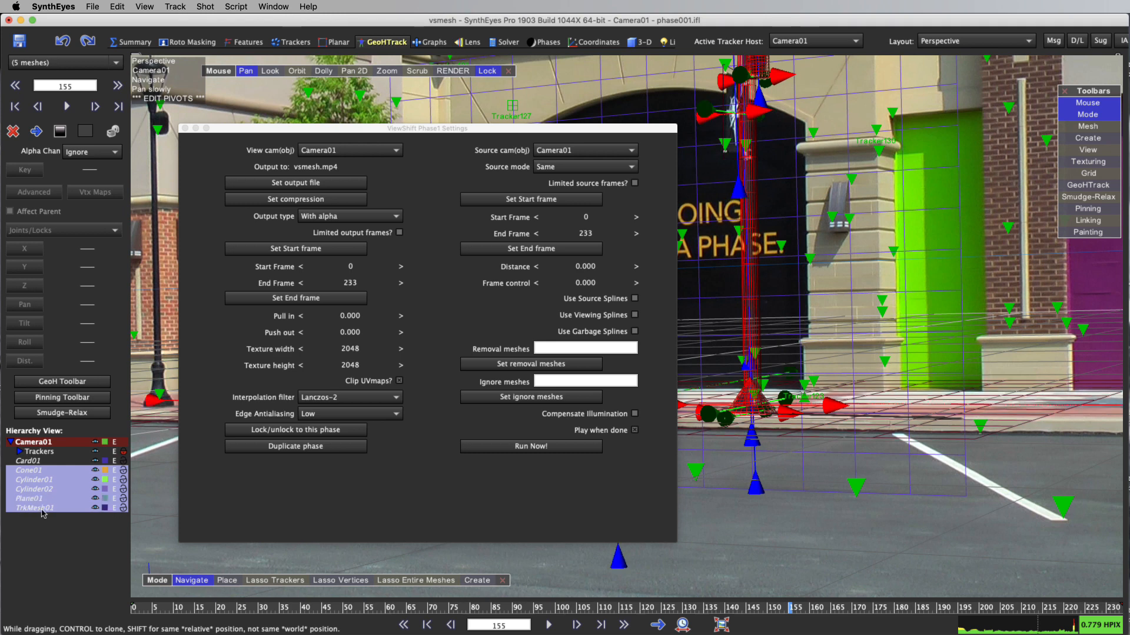
{"action": "left_click", "coordinate": [36, 500], "text": "ctrl"}
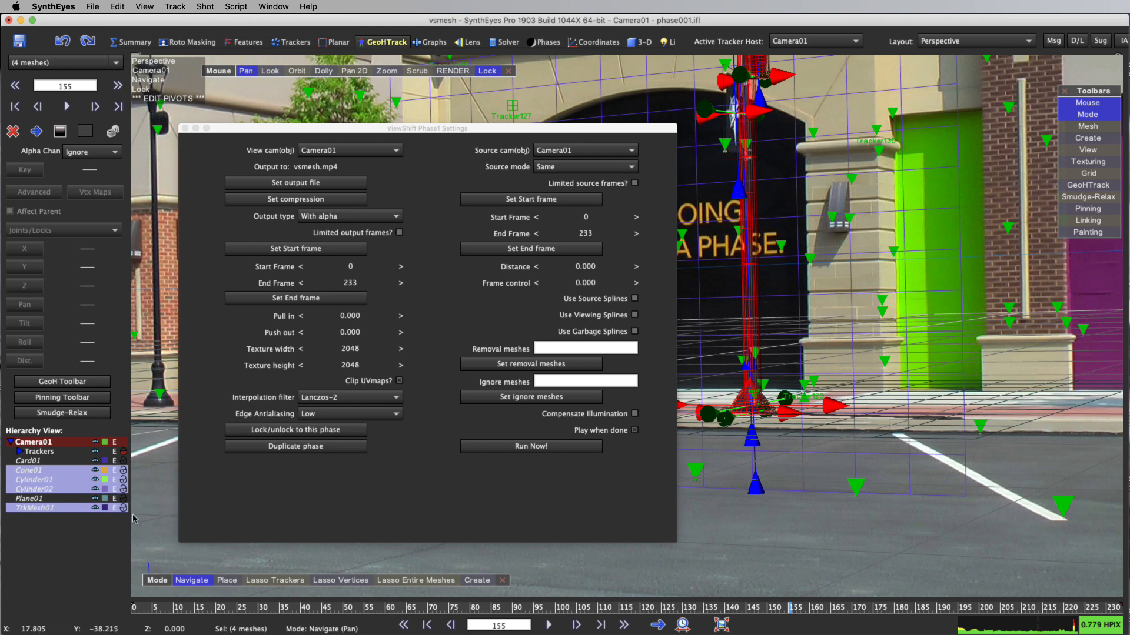
{"action": "left_click", "coordinate": [529, 366]}
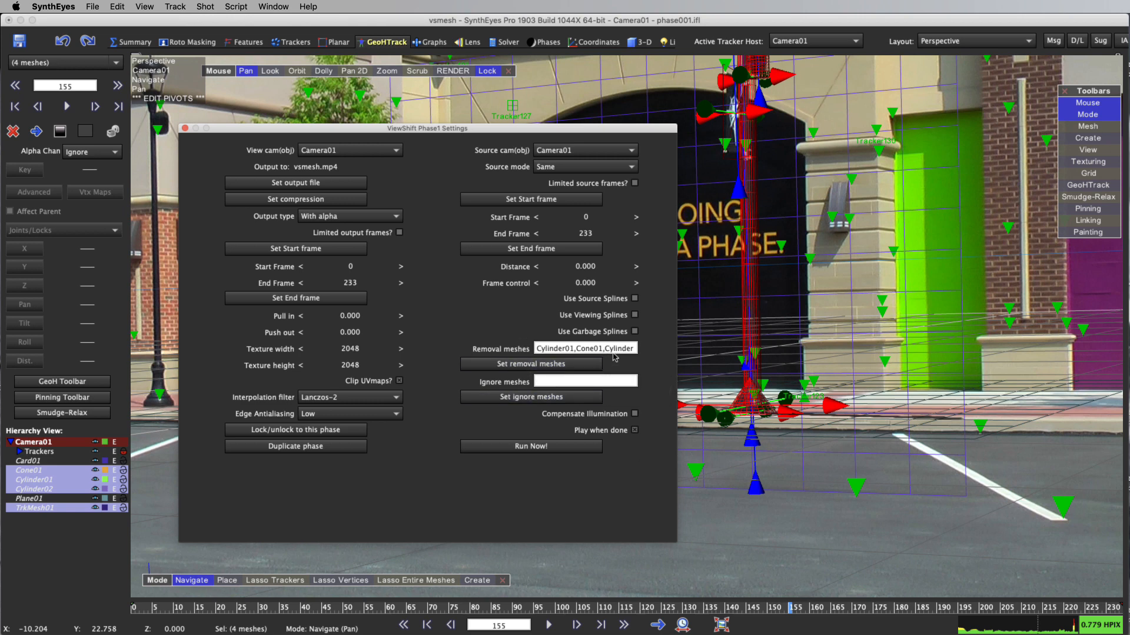
Clear the mesh selection, and show the meshes listed for removal to verify the list
{"action": "left_click", "coordinate": [767, 517]}
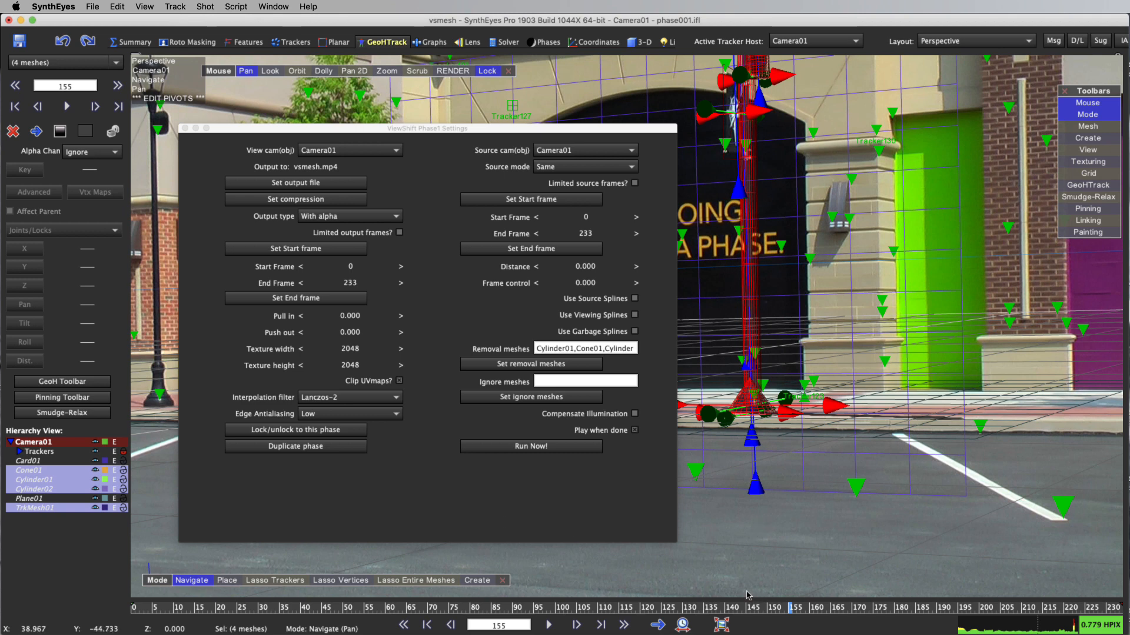
{"action": "left_click", "coordinate": [743, 566]}
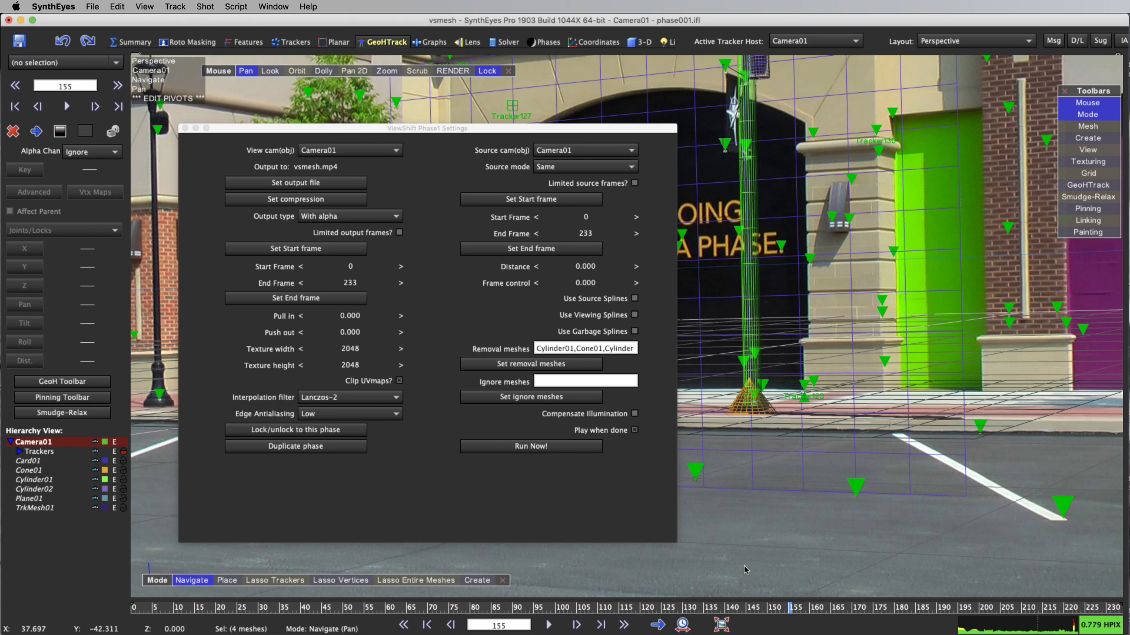
{"action": "right_click", "coordinate": [528, 366]}
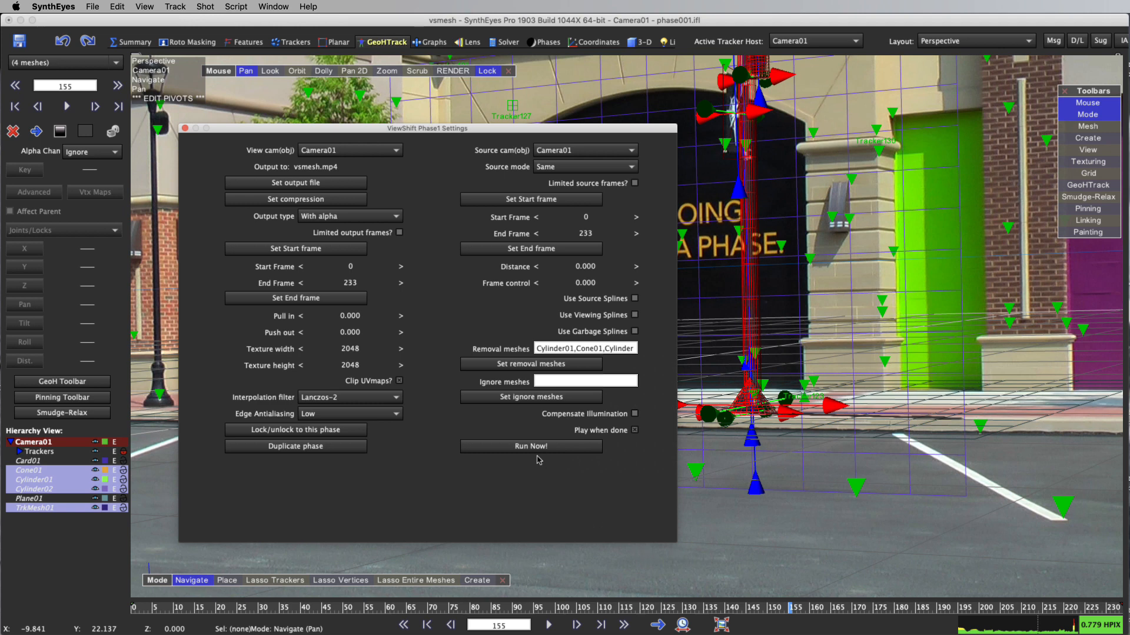
Set ViewShift's source mode to Disjoint leading and run the render
{"action": "left_click", "coordinate": [603, 167]}
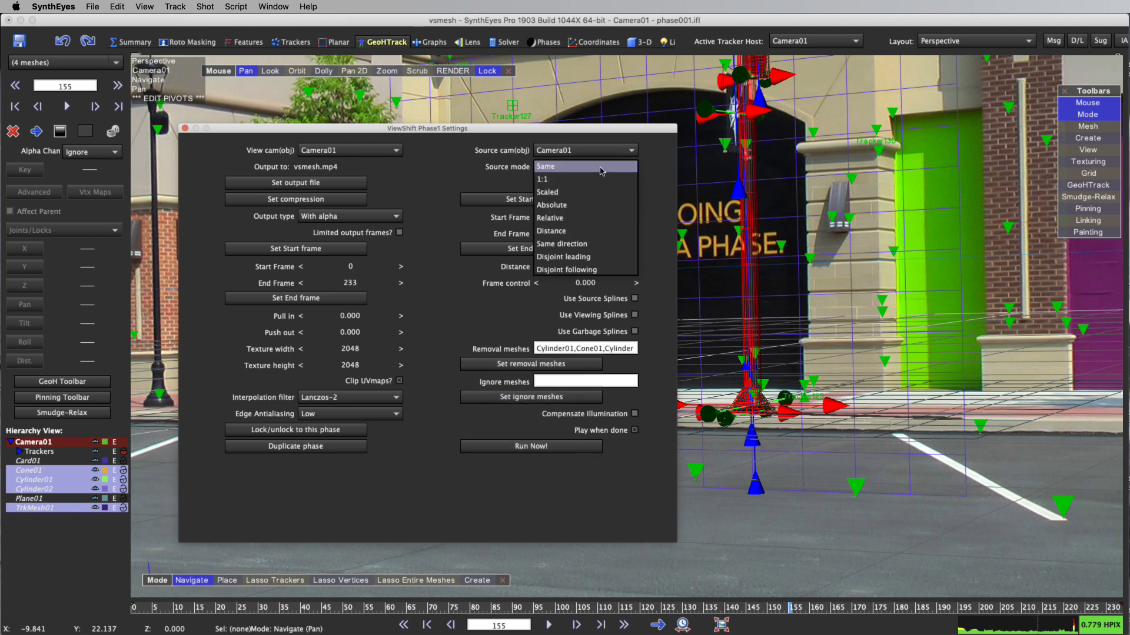
{"action": "left_click", "coordinate": [600, 257]}
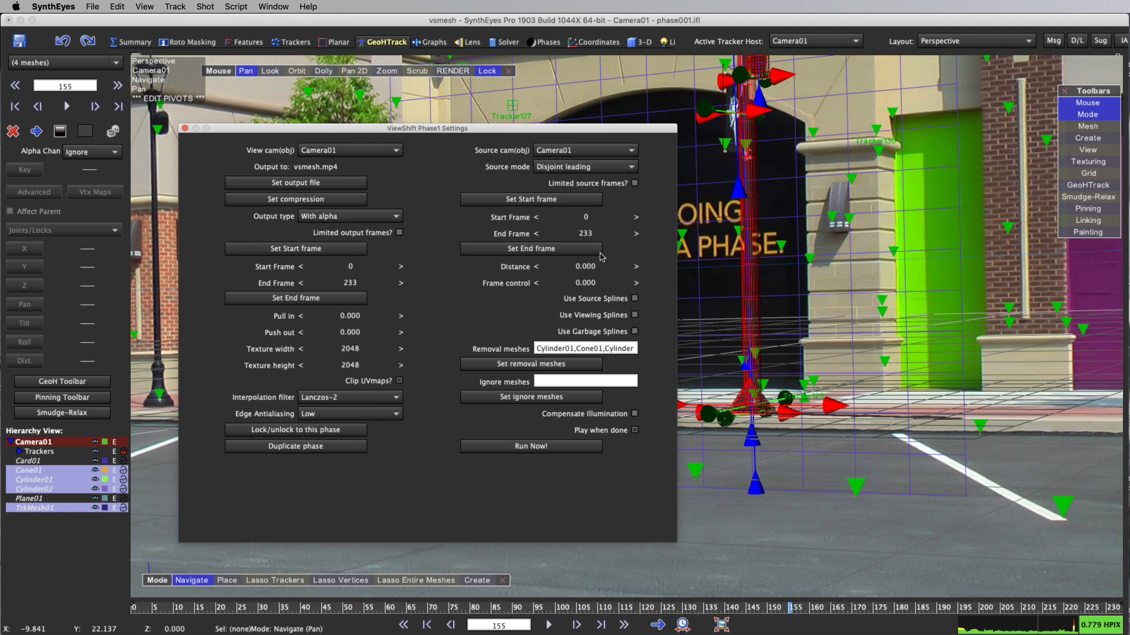
{"action": "left_click", "coordinate": [546, 446]}
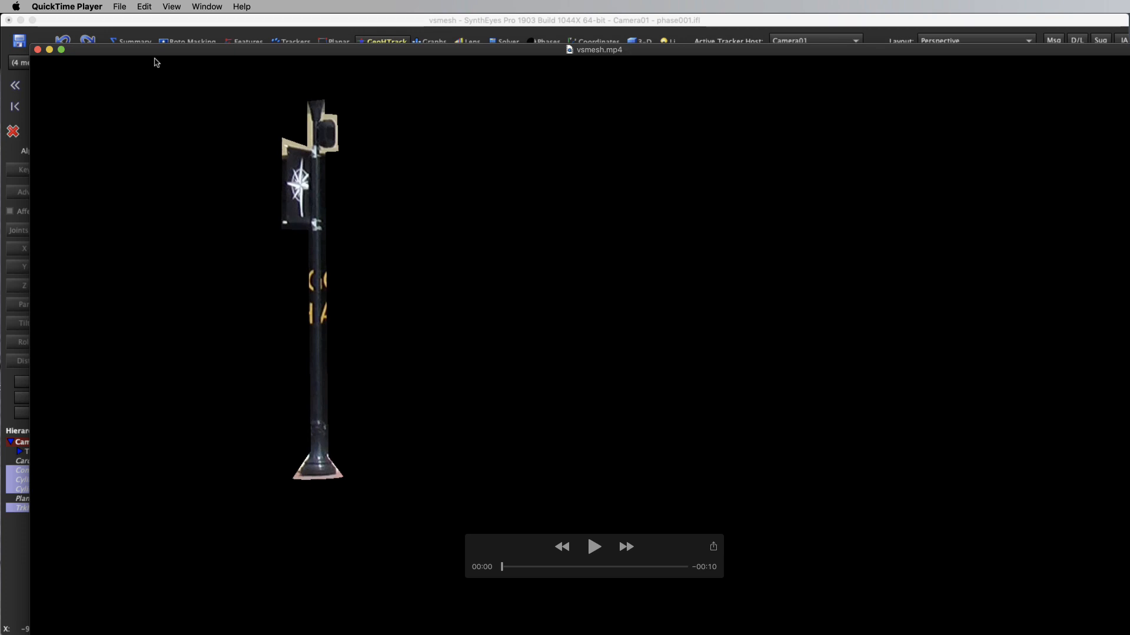
Review the opening seconds of the rendered vsmesh.mp4 in QuickTime Player, close the movie and return to SynthEyes
{"action": "left_click_drag", "start_coordinate": [158, 50], "coordinate": [145, 21]}
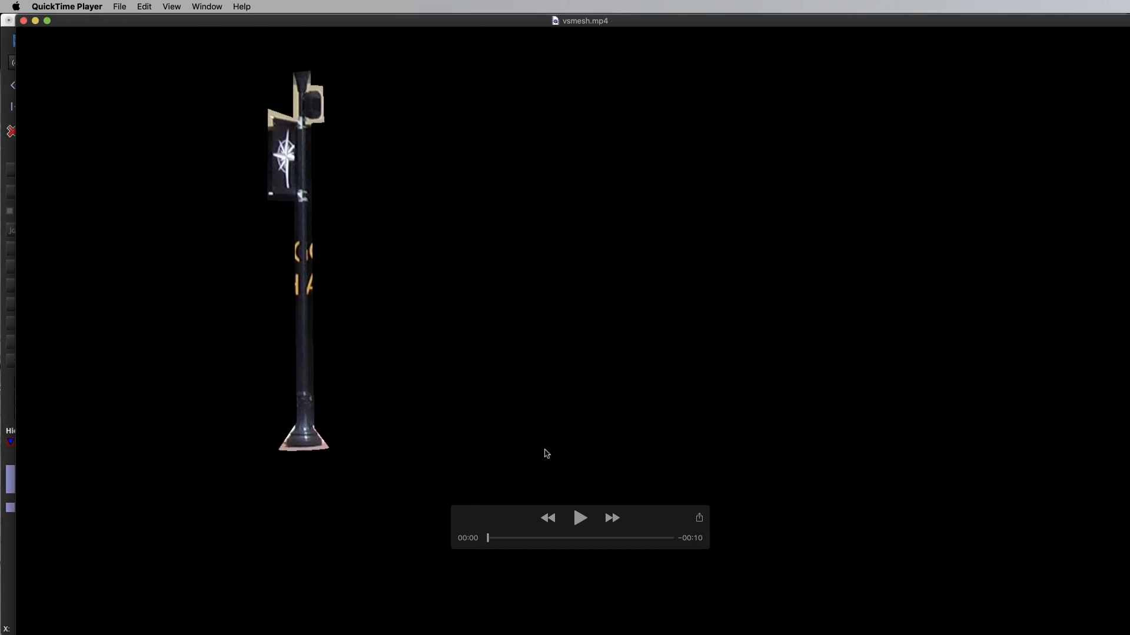
{"action": "left_click_drag", "start_coordinate": [492, 541], "coordinate": [518, 560]}
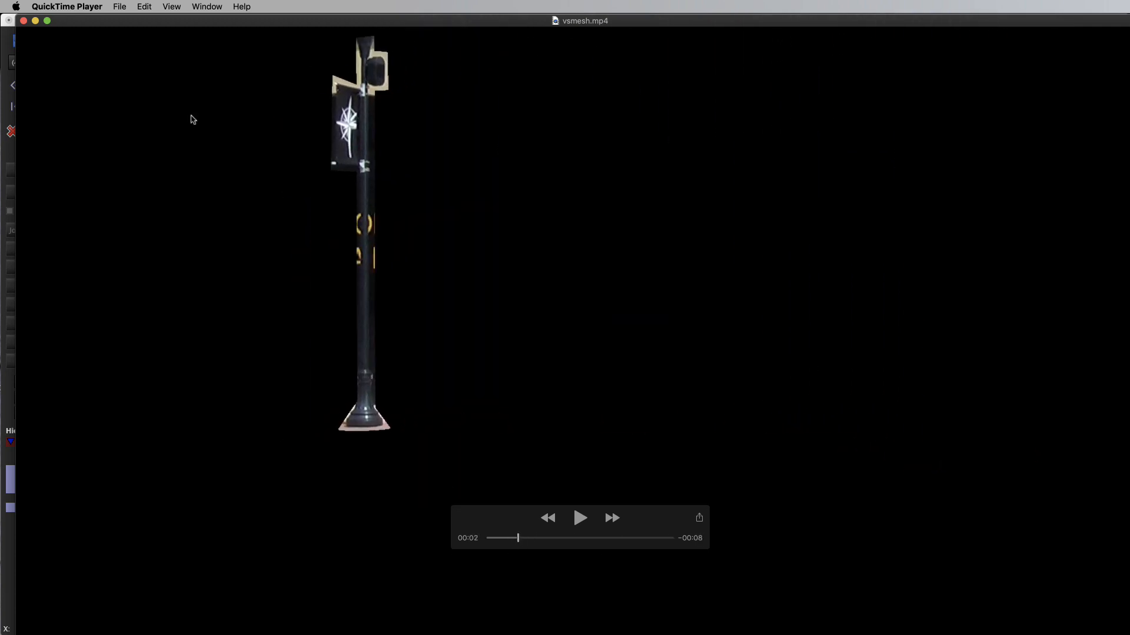
{"action": "left_click", "coordinate": [24, 21]}
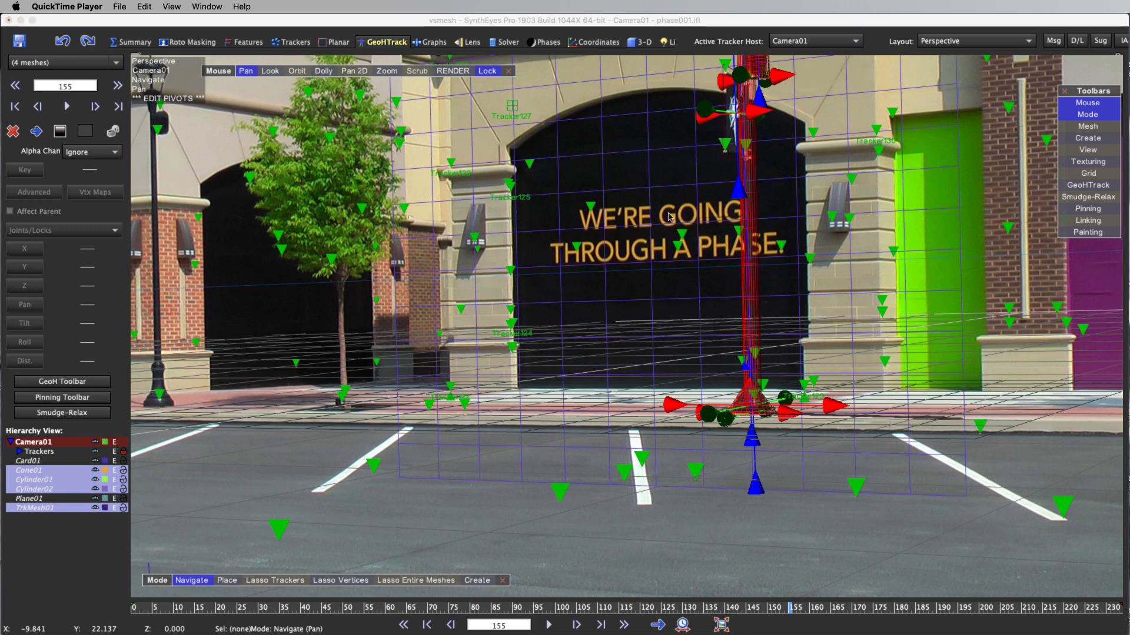
{"action": "left_click", "coordinate": [285, 25]}
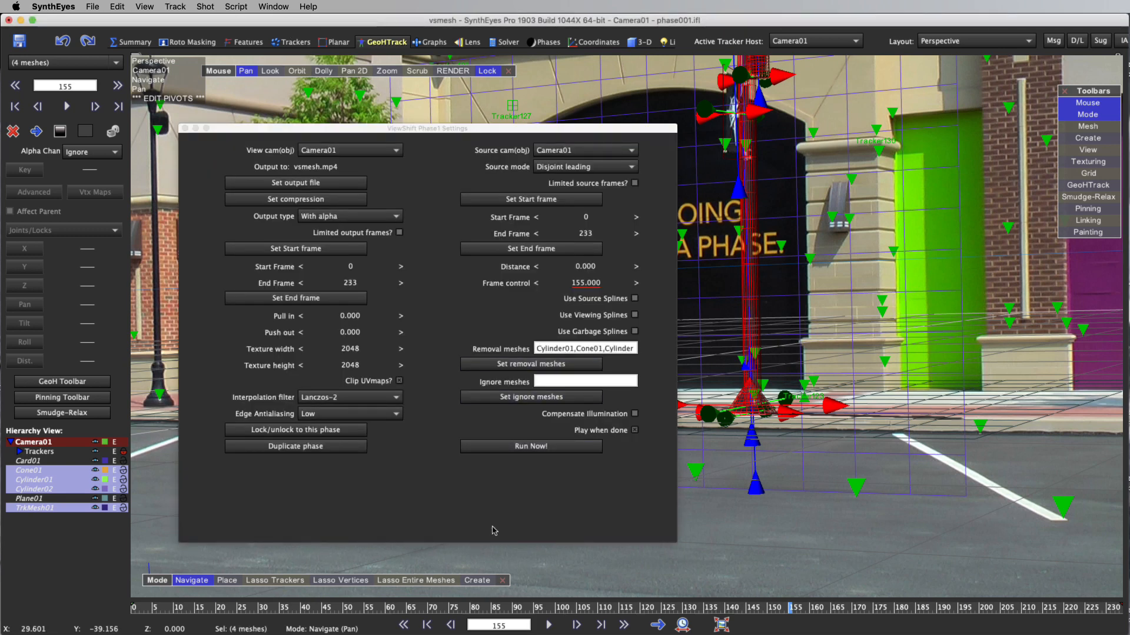
Scrub through the shot to frame 156 to examine the lamp post's position against ViewShift's frame control
{"action": "left_click_drag", "start_coordinate": [408, 606], "coordinate": [796, 611]}
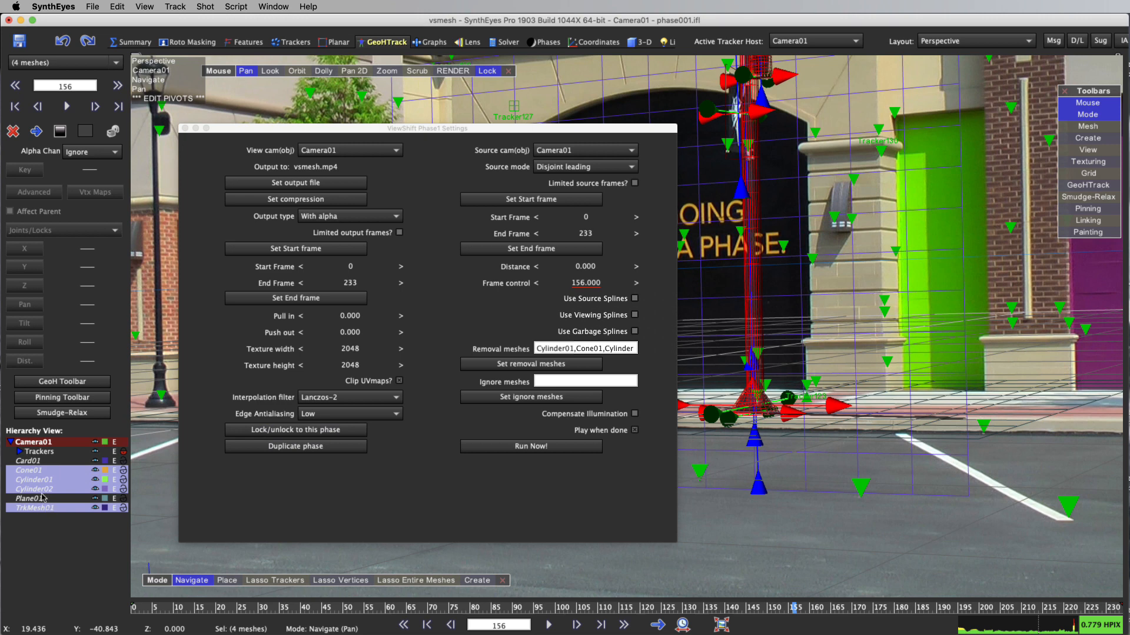
Reduce ViewShift's removal meshes to Cylinder01, Cylinder02 and TrkMesh01, leaving out Cone01, and hide the cone
{"action": "left_click", "coordinate": [38, 471], "text": "super"}
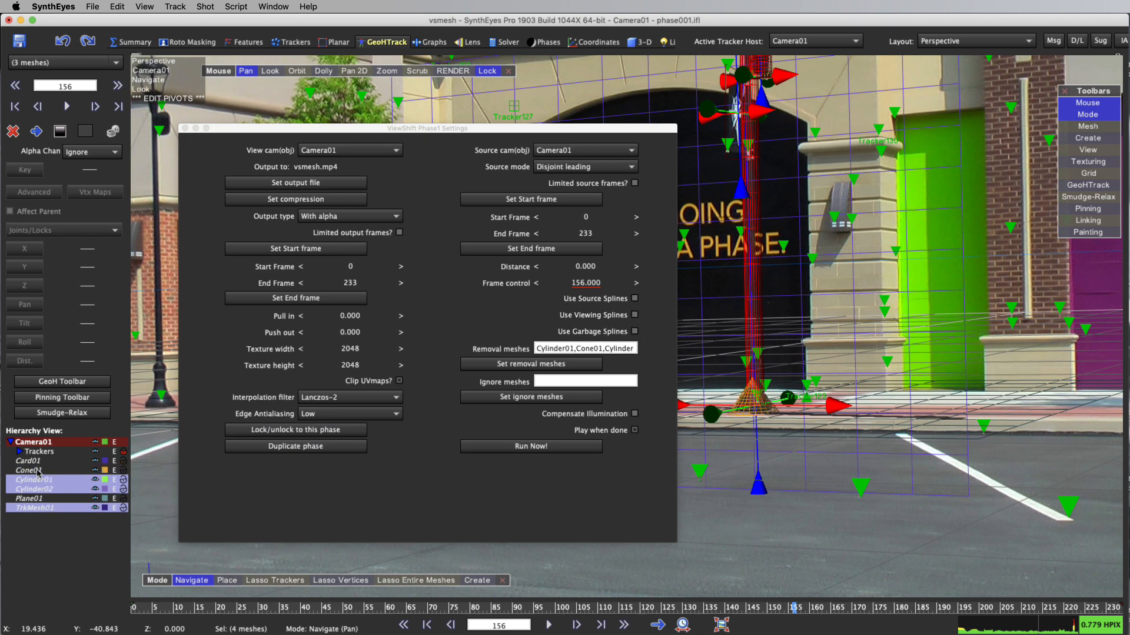
{"action": "left_click", "coordinate": [479, 367]}
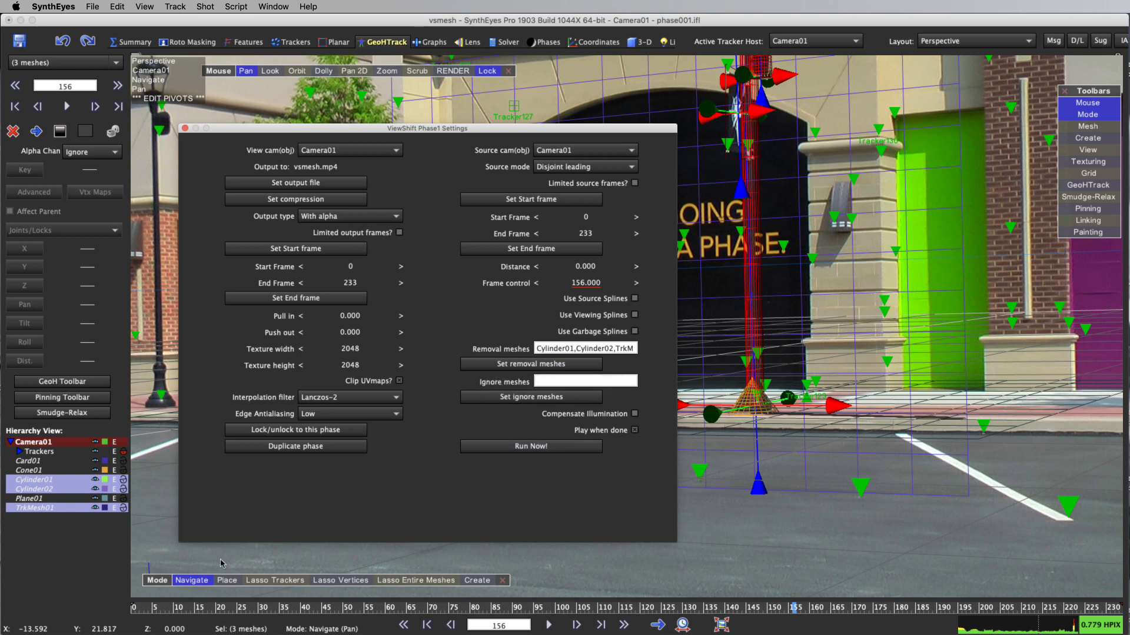
{"action": "left_click", "coordinate": [95, 470]}
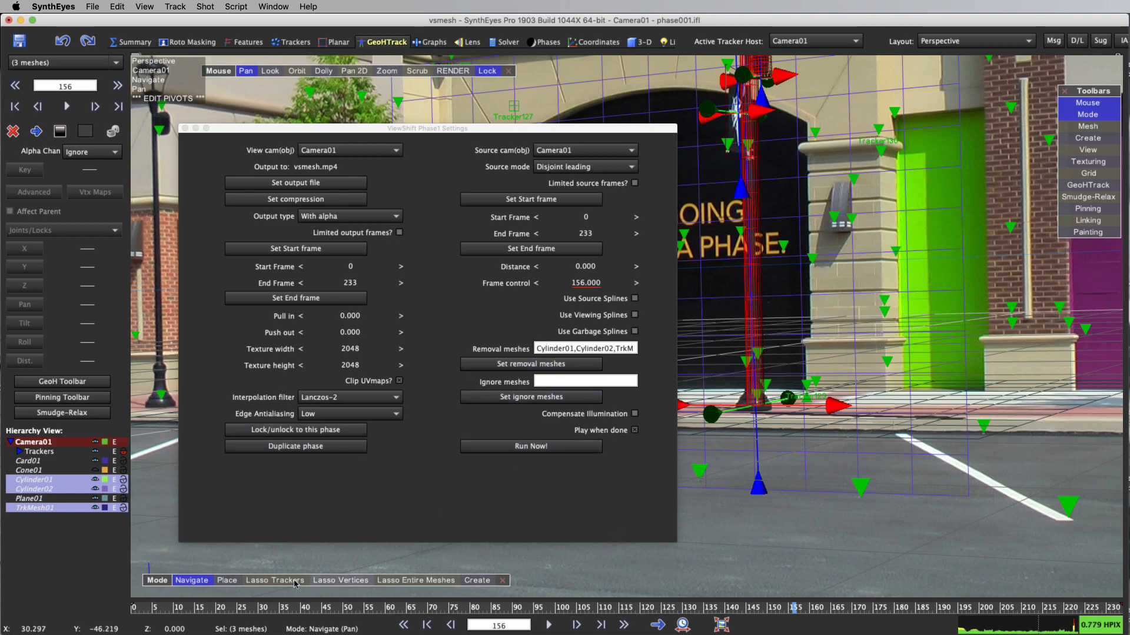
Return to frame 0 and rerun the ViewShift render, checking the start of vsmesh.mp4 in QuickTime Player before closing it
{"action": "left_click_drag", "start_coordinate": [162, 611], "coordinate": [4, 617]}
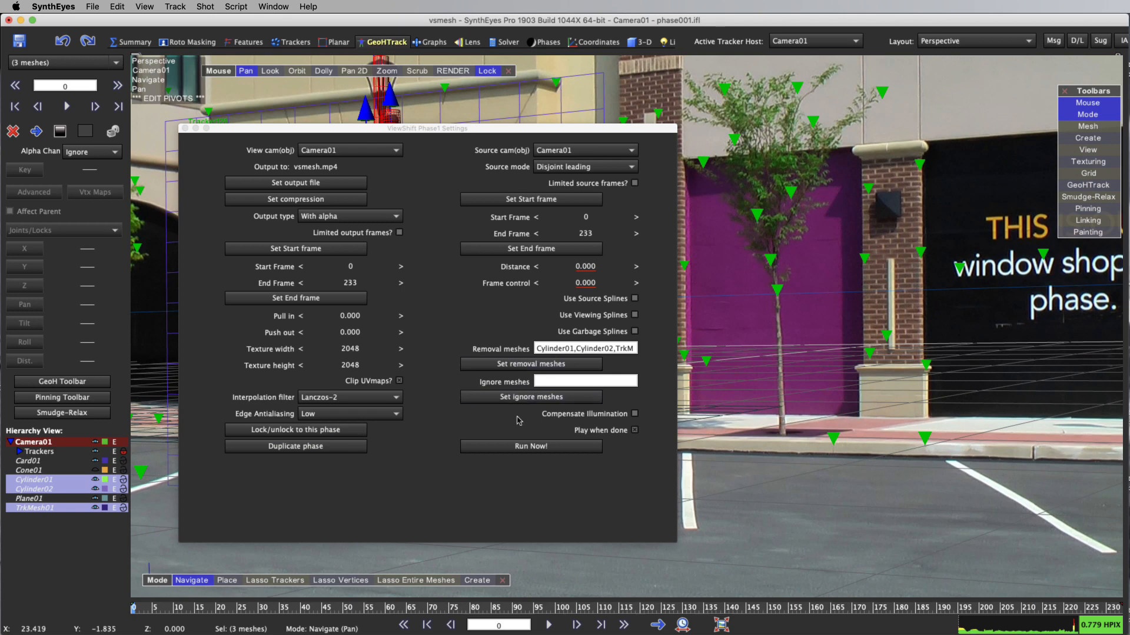
{"action": "left_click", "coordinate": [551, 448]}
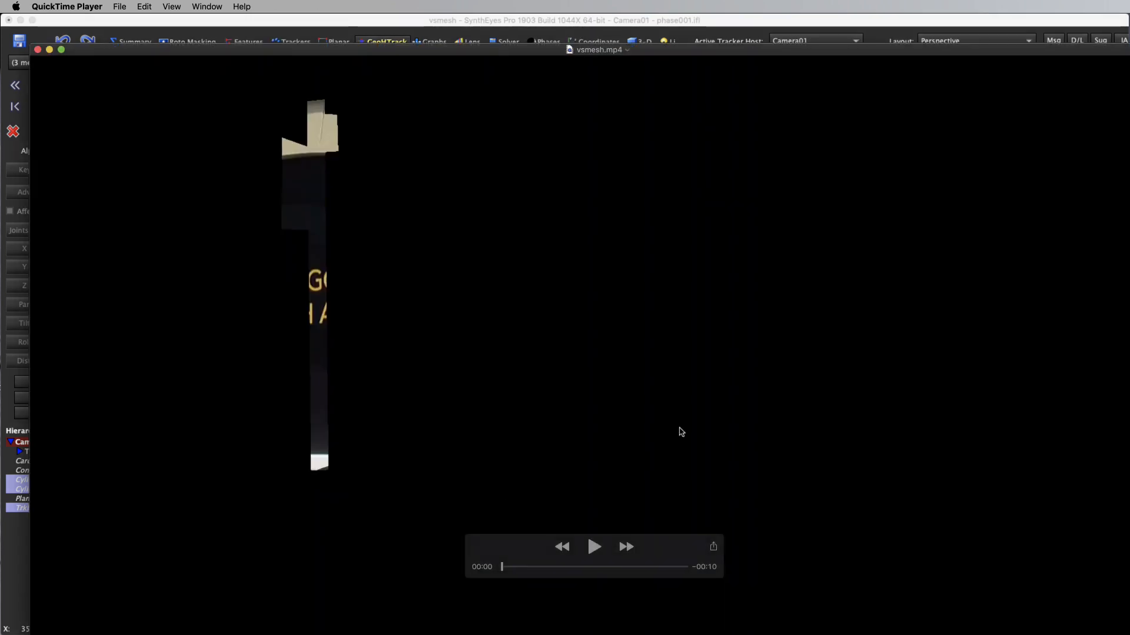
{"action": "left_click_drag", "start_coordinate": [509, 569], "coordinate": [459, 585]}
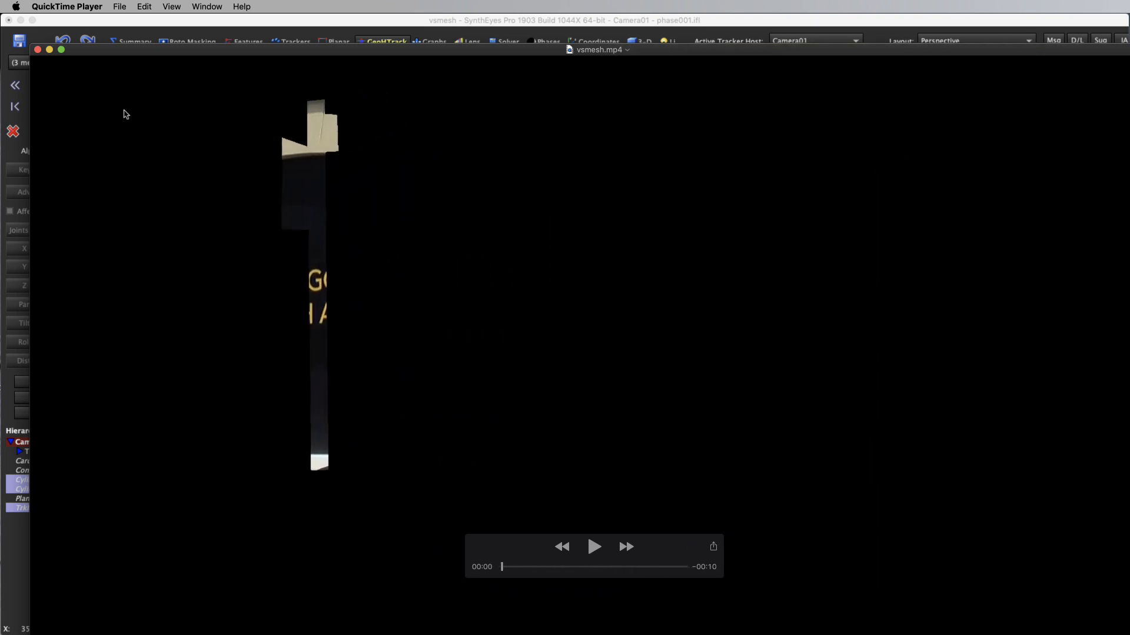
{"action": "left_click", "coordinate": [38, 49]}
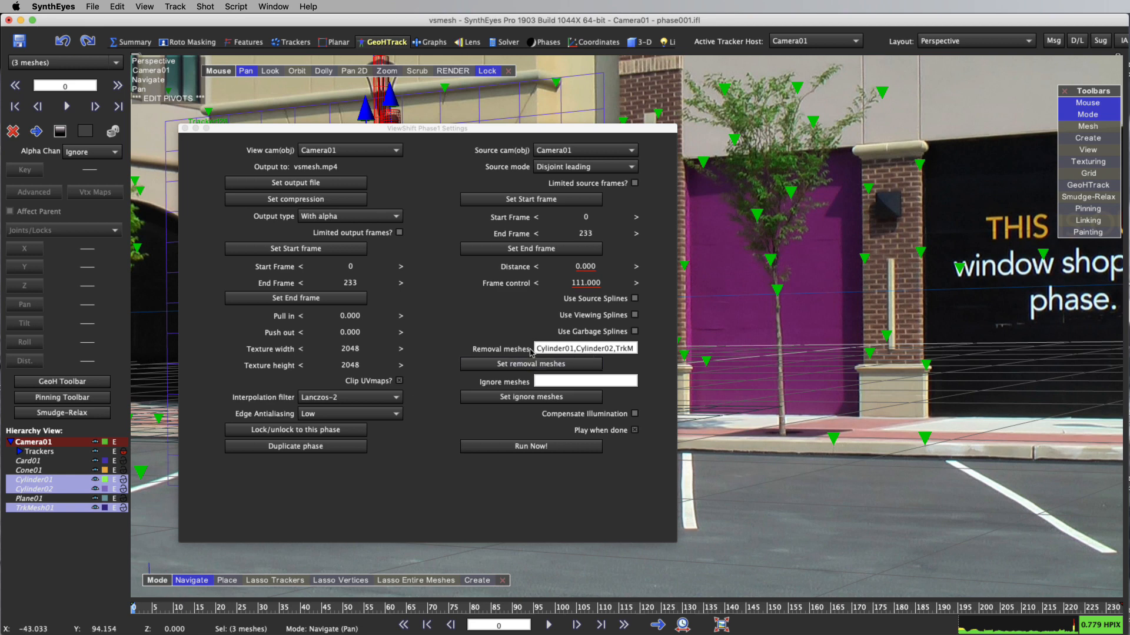
Move the ViewShift settings clear of the lamp post and set the removal meshes to Cone01, Cylinder01, Cylinder02 and TrkMesh01
{"action": "left_click_drag", "start_coordinate": [359, 128], "coordinate": [682, 144]}
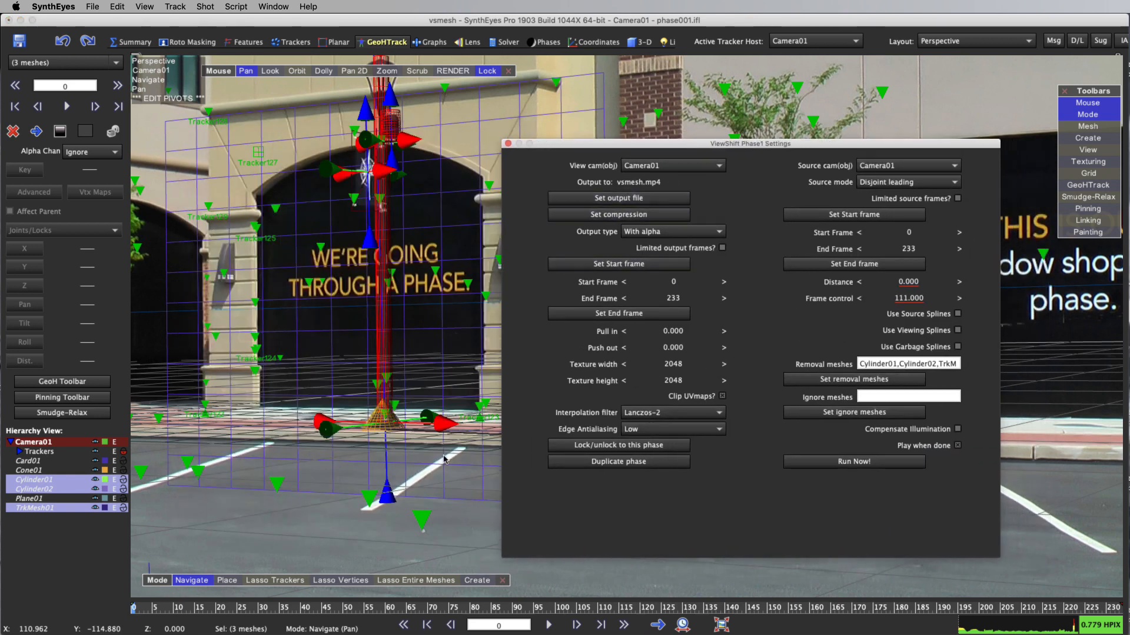
{"action": "left_click", "coordinate": [378, 432]}
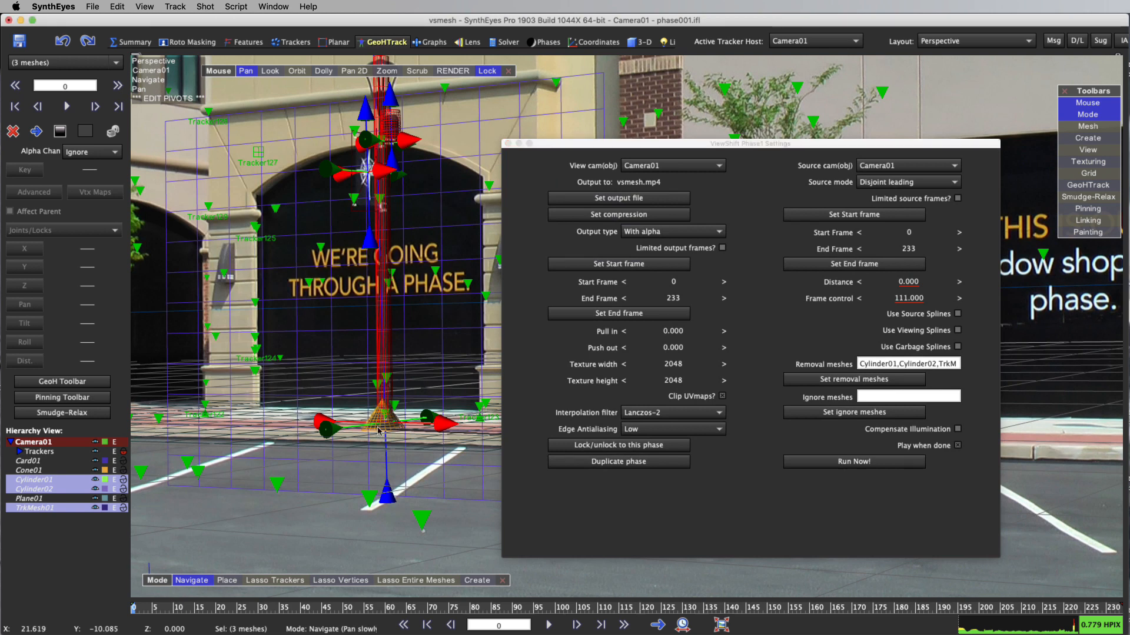
{"action": "key", "text": "super+d"}
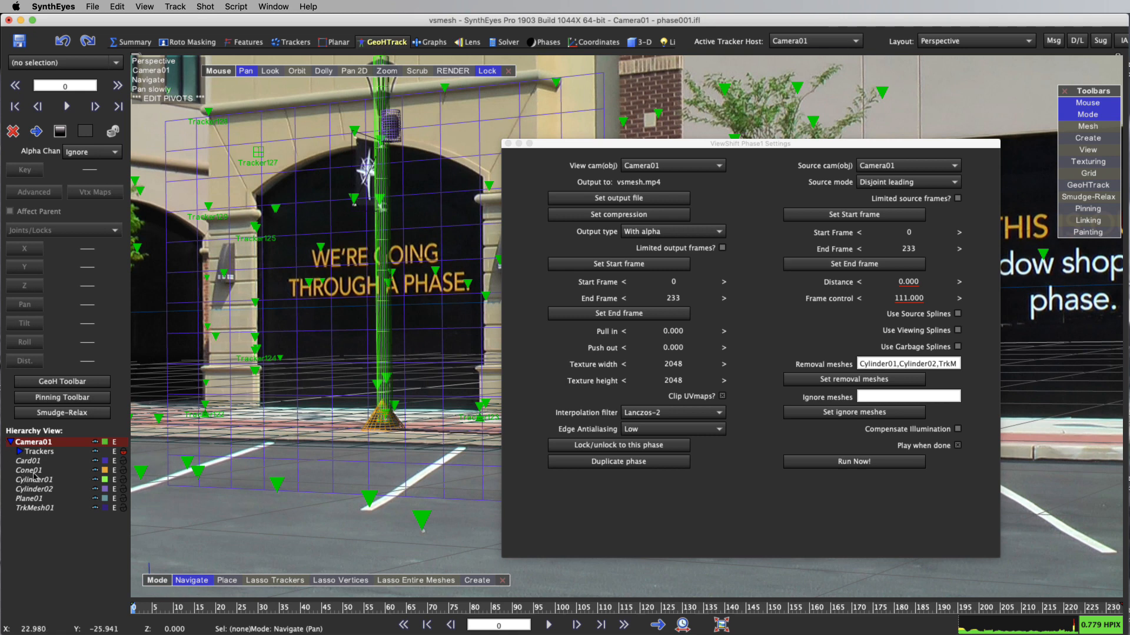
{"action": "left_click", "coordinate": [34, 472]}
{"action": "left_click", "coordinate": [36, 481], "text": "shift"}
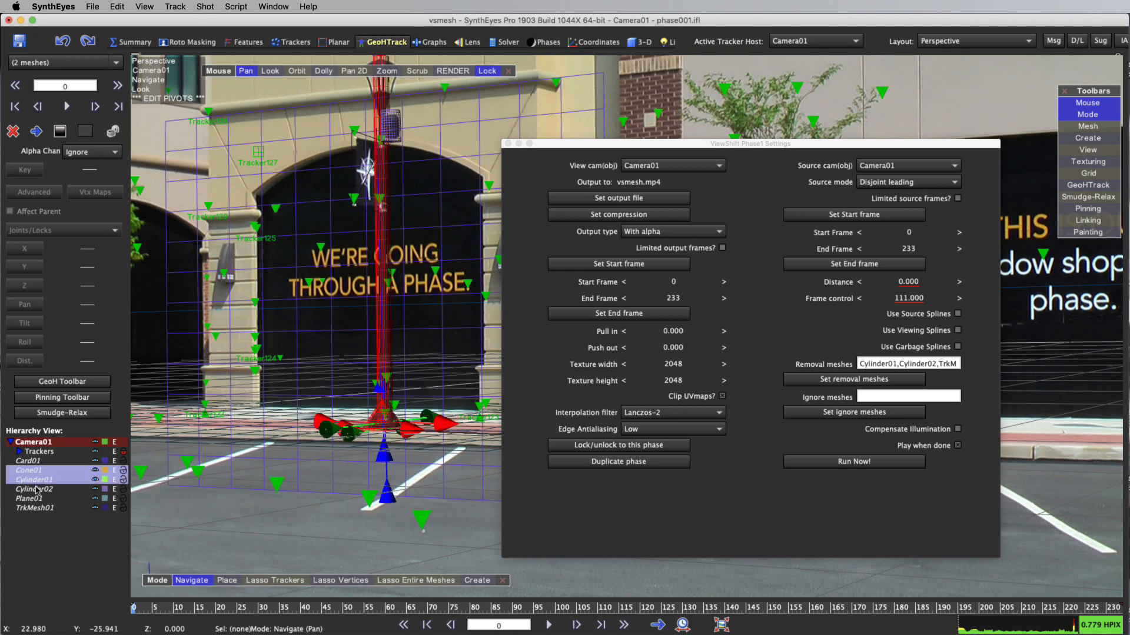
{"action": "left_click", "coordinate": [36, 490], "text": "shift"}
{"action": "left_click", "coordinate": [34, 508], "text": "shift"}
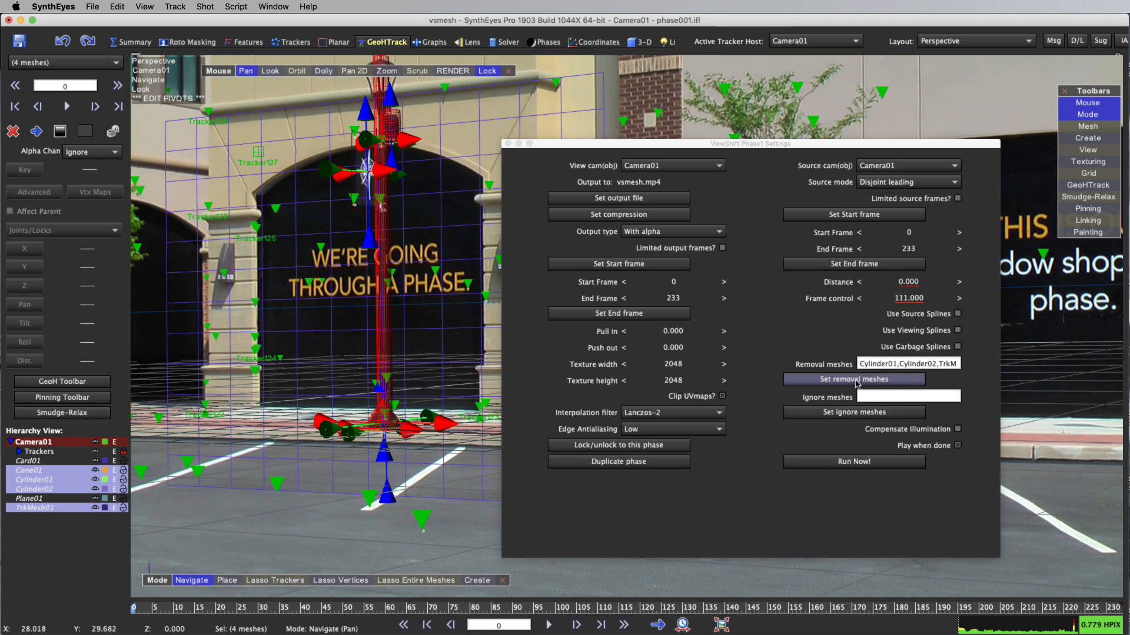
{"action": "left_click", "coordinate": [857, 381]}
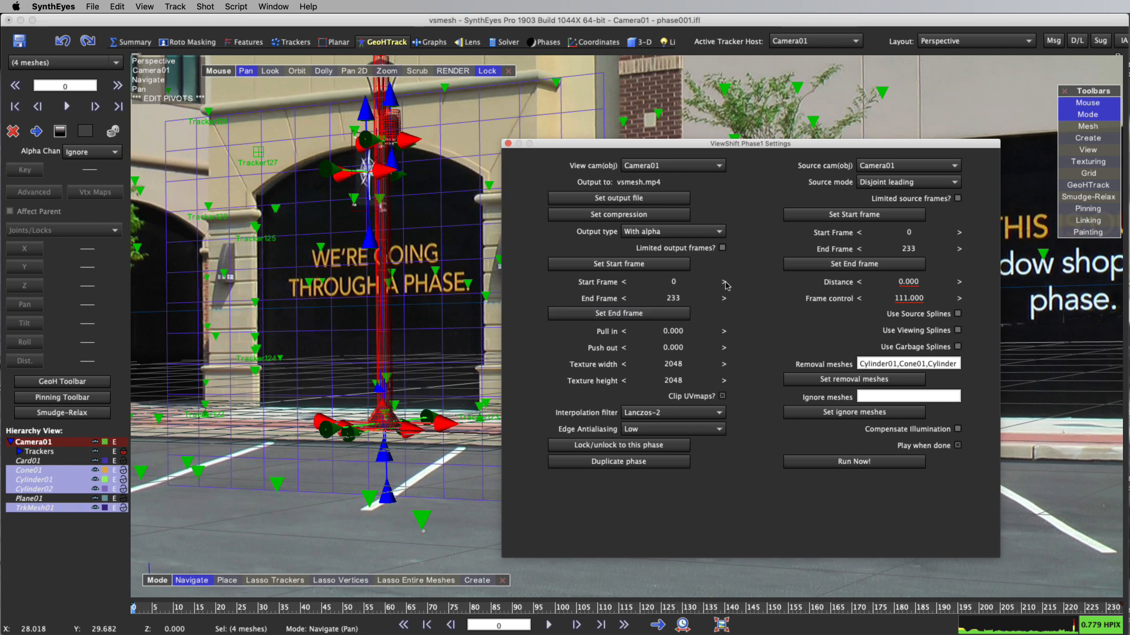
Set ViewShift's source mode to Absolute and run the render
{"action": "left_click", "coordinate": [887, 184]}
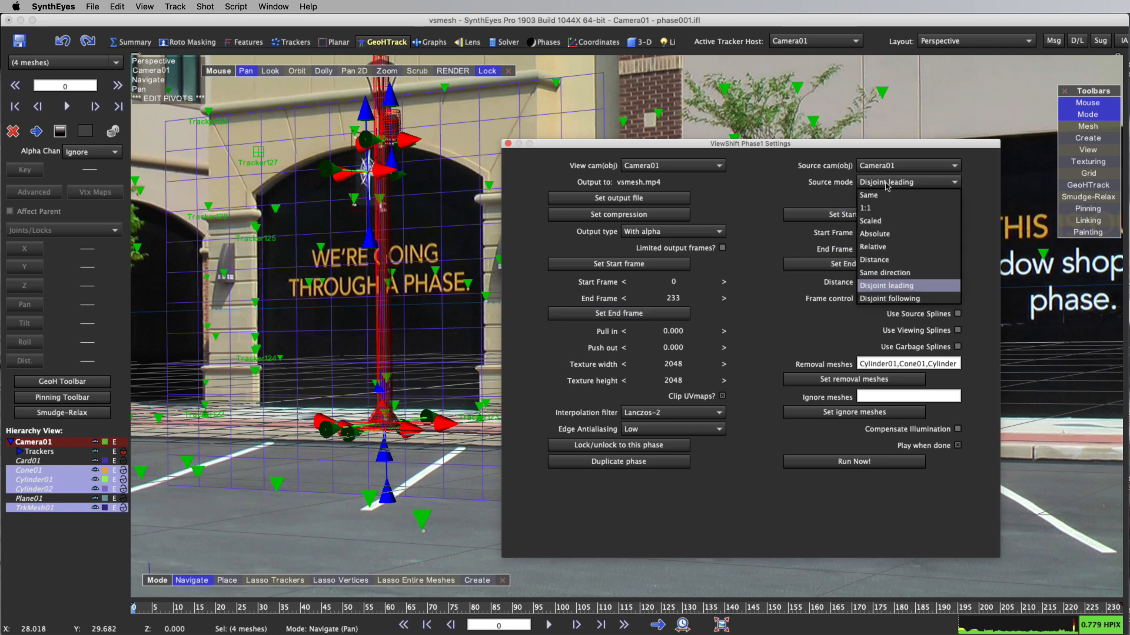
{"action": "left_click", "coordinate": [887, 235]}
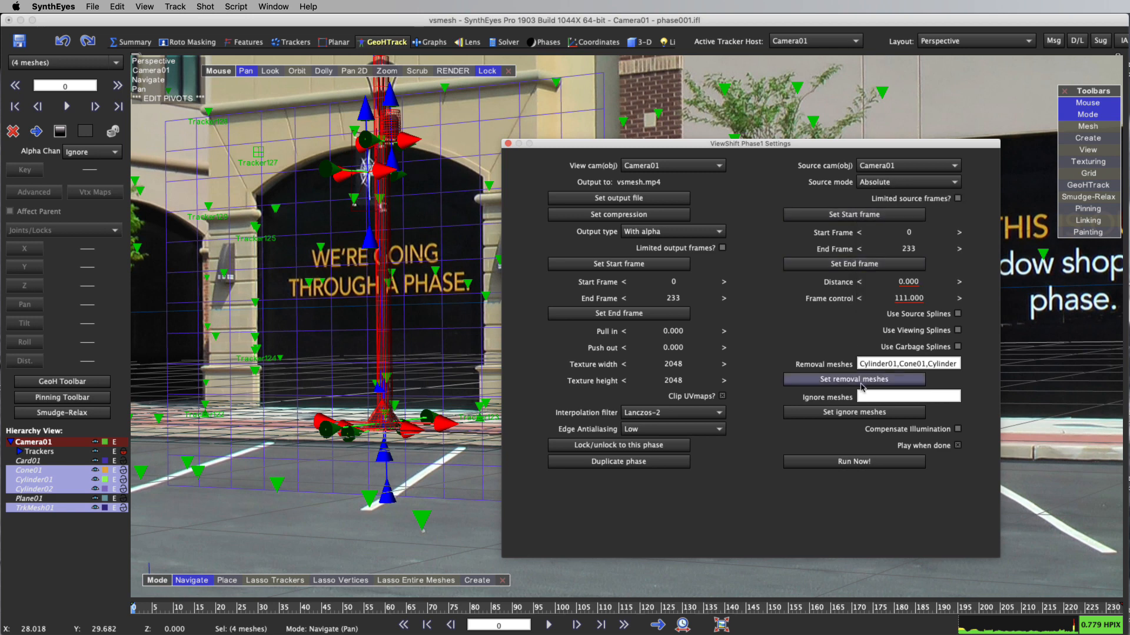
{"action": "left_click", "coordinate": [864, 462]}
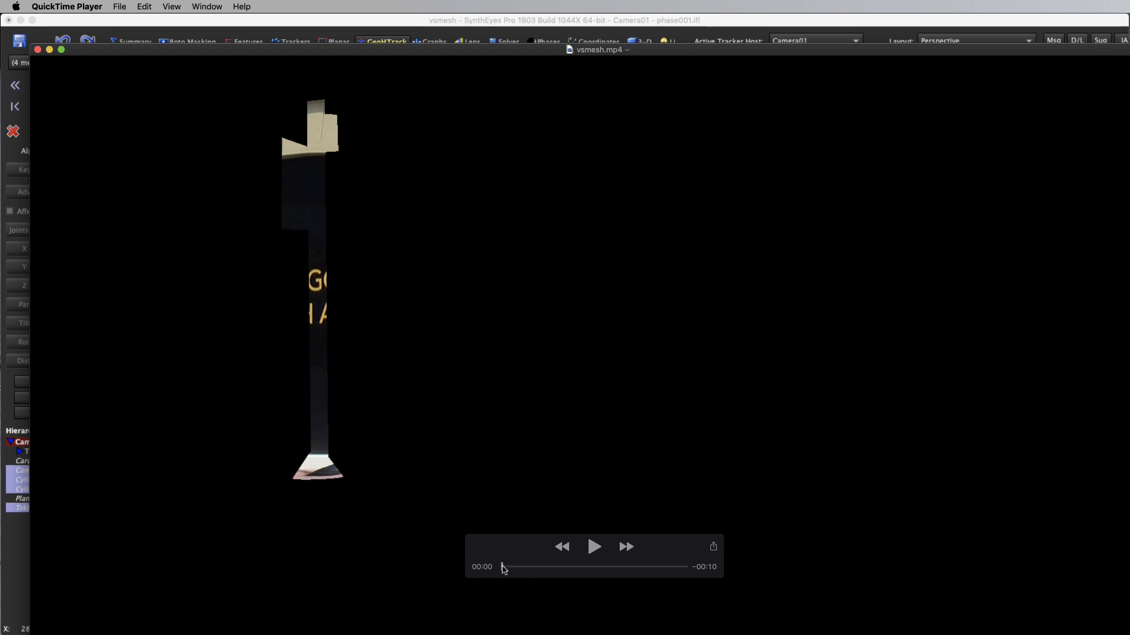
Examine the first two seconds of the rendered vsmesh.mp4 in QuickTime Player, close the movie and switch back to SynthEyes
{"action": "left_click_drag", "start_coordinate": [503, 568], "coordinate": [537, 567]}
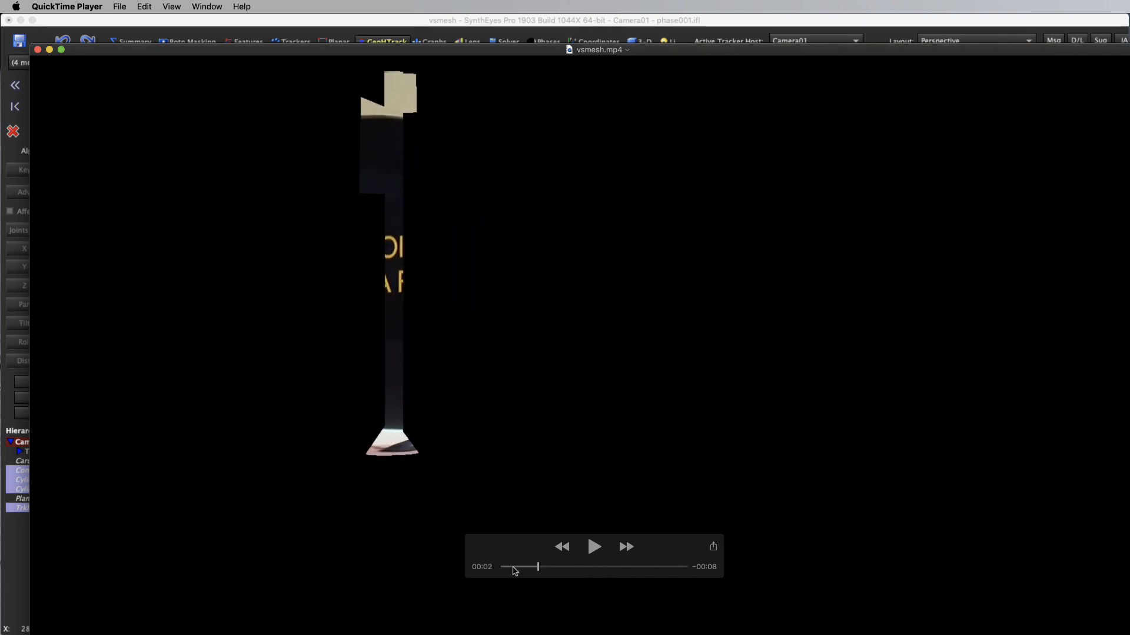
{"action": "mouse_move", "coordinate": [518, 571]}
{"action": "left_mouse_down"}
{"action": "mouse_move", "coordinate": [502, 569]}
{"action": "mouse_move", "coordinate": [690, 580]}
{"action": "mouse_move", "coordinate": [535, 569]}
{"action": "left_mouse_up"}
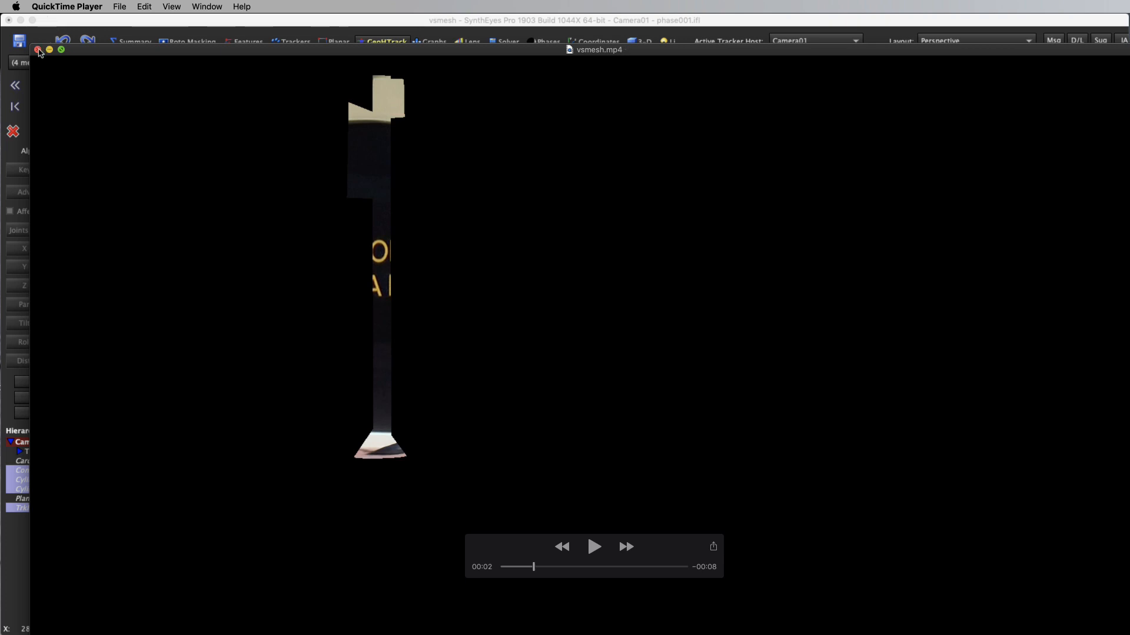
{"action": "left_click", "coordinate": [39, 50]}
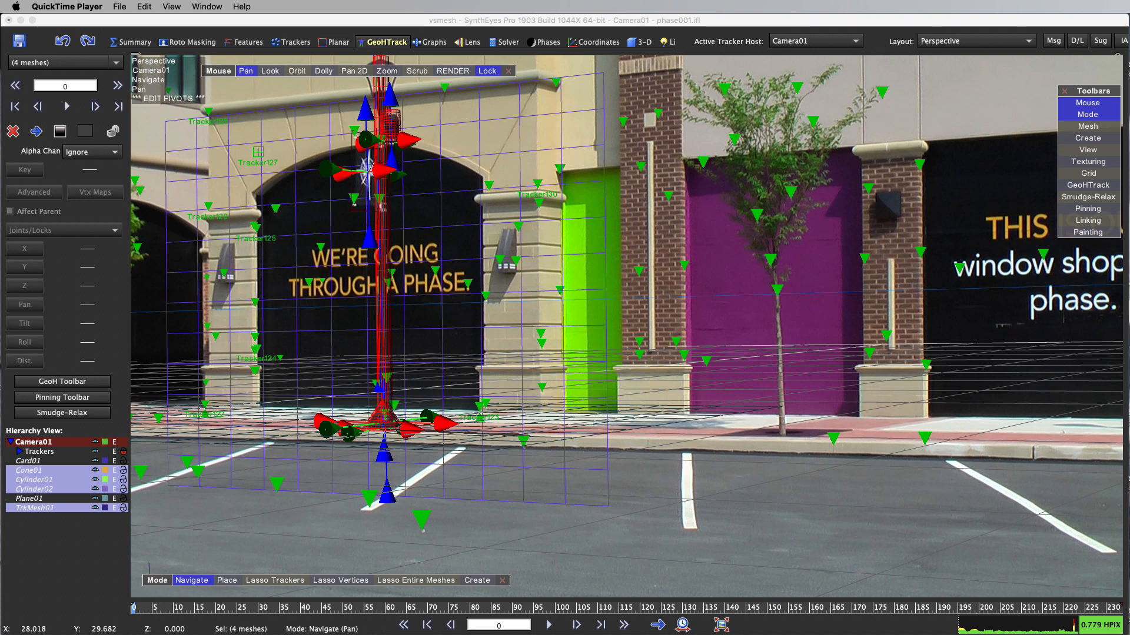
{"action": "key", "text": "super+Tab"}
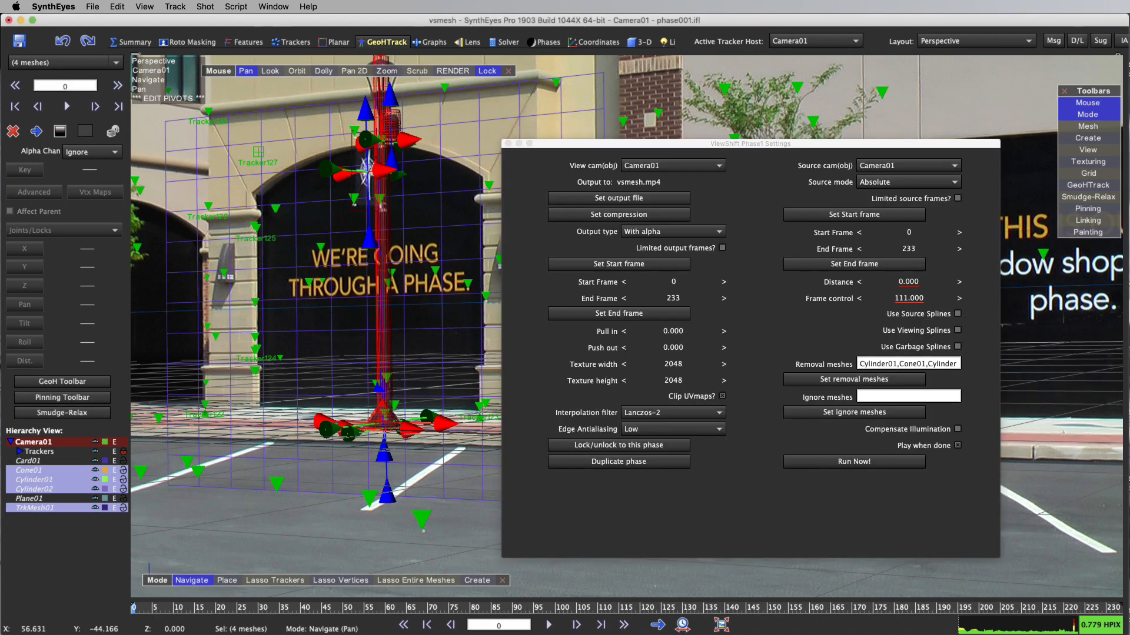
Set ViewShift's output type to Over background and render the shot again
{"action": "left_click", "coordinate": [656, 233]}
{"action": "left_click", "coordinate": [658, 243]}
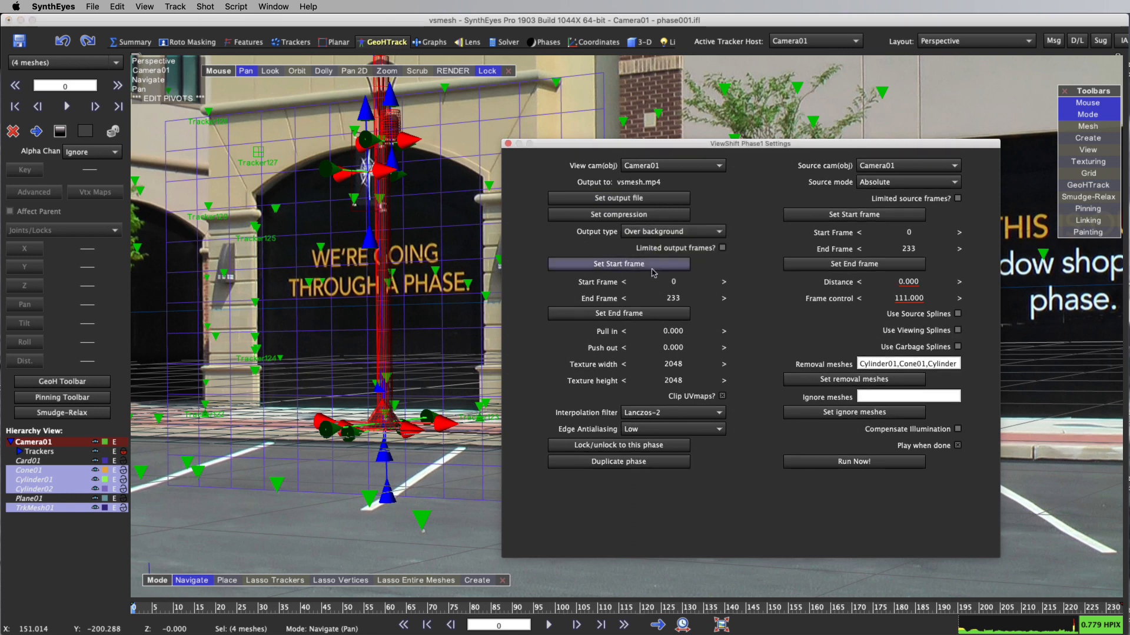
{"action": "left_click", "coordinate": [837, 463]}
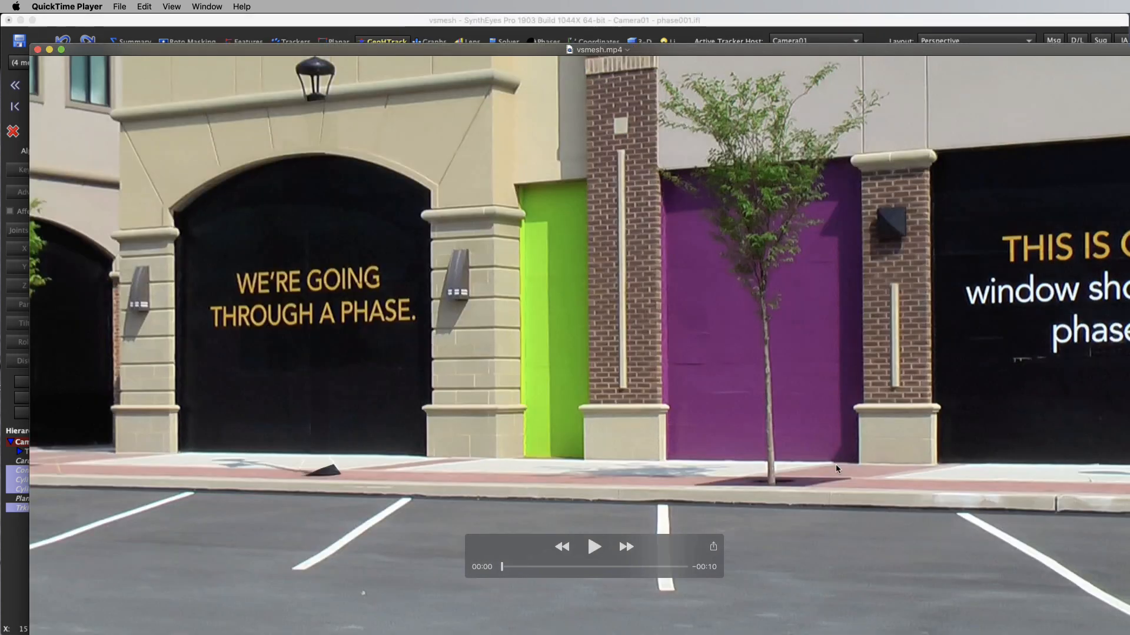
Reposition the vsmesh.mp4 movie window and scrub through the first six seconds to inspect the lamp post removal over the background
{"action": "left_click_drag", "start_coordinate": [509, 60], "coordinate": [487, 3]}
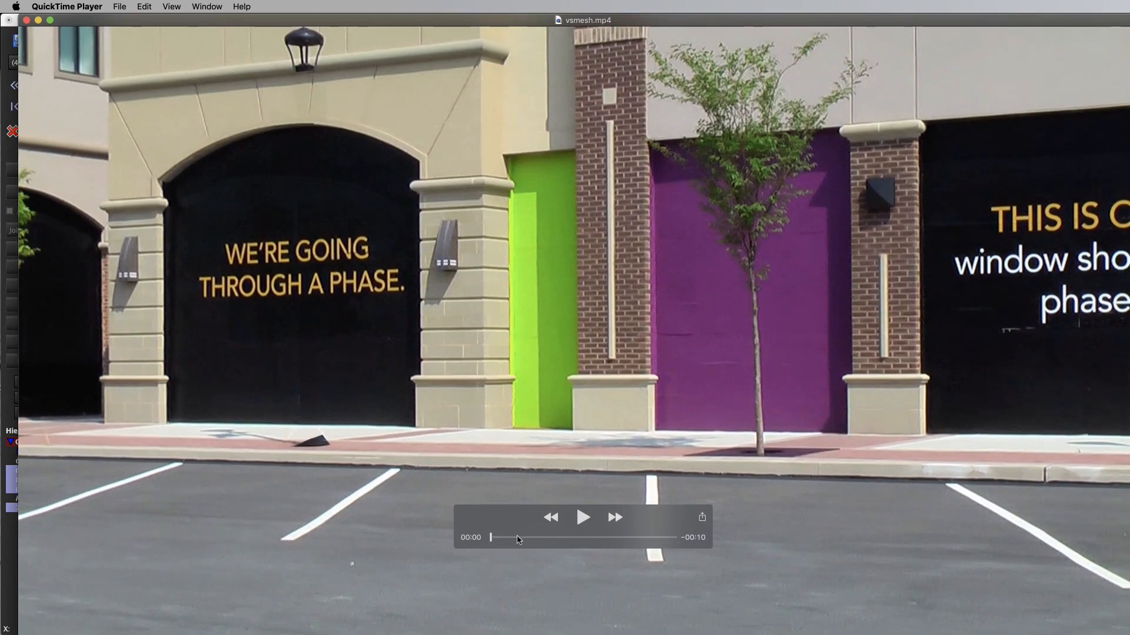
{"action": "left_click_drag", "start_coordinate": [492, 540], "coordinate": [559, 544]}
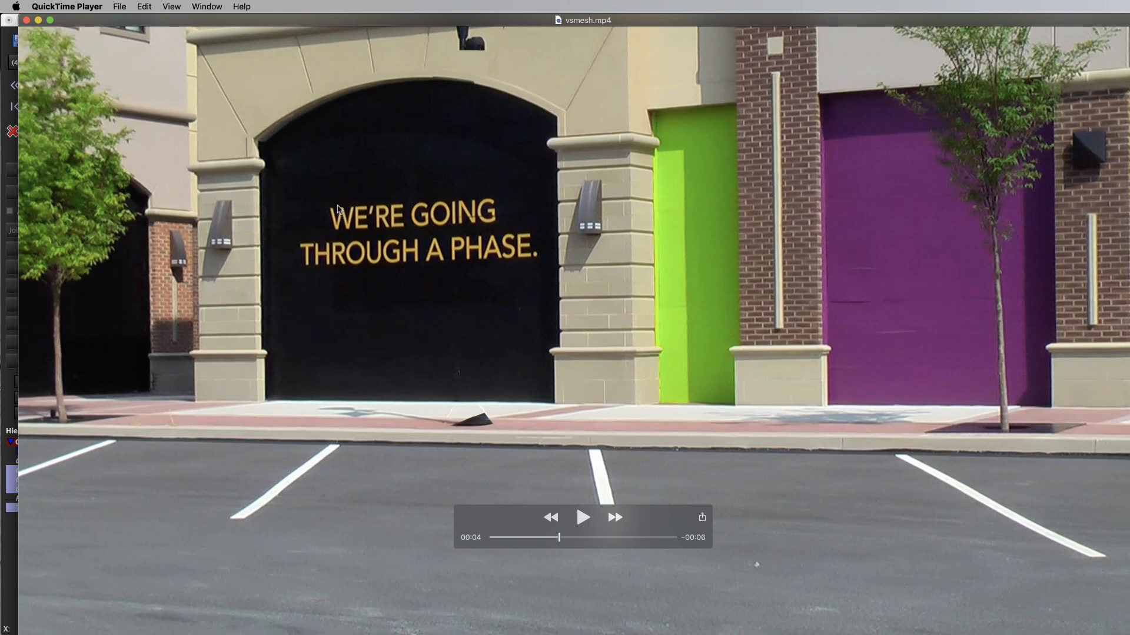
{"action": "left_click_drag", "start_coordinate": [363, 20], "coordinate": [366, 258]}
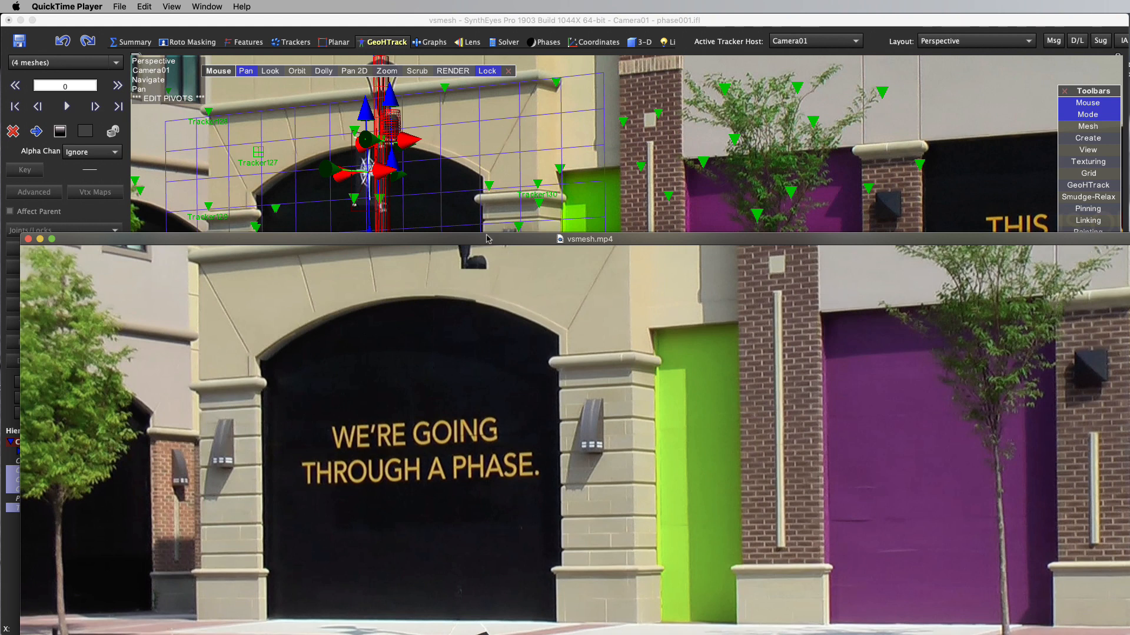
{"action": "left_click_drag", "start_coordinate": [491, 243], "coordinate": [489, 113]}
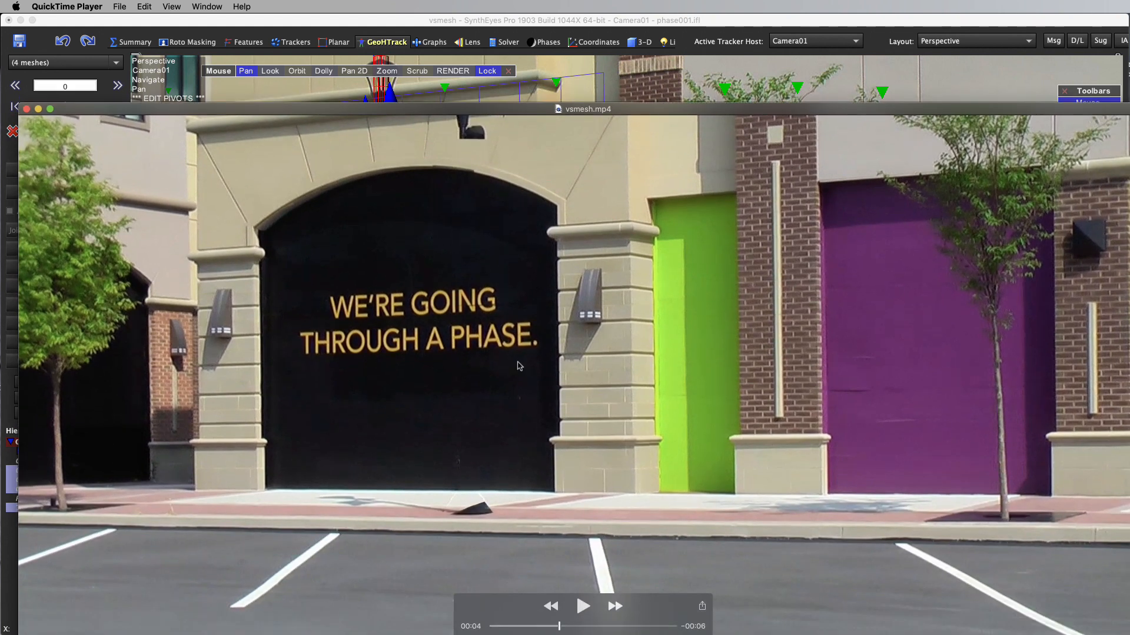
{"action": "left_click_drag", "start_coordinate": [559, 630], "coordinate": [500, 631]}
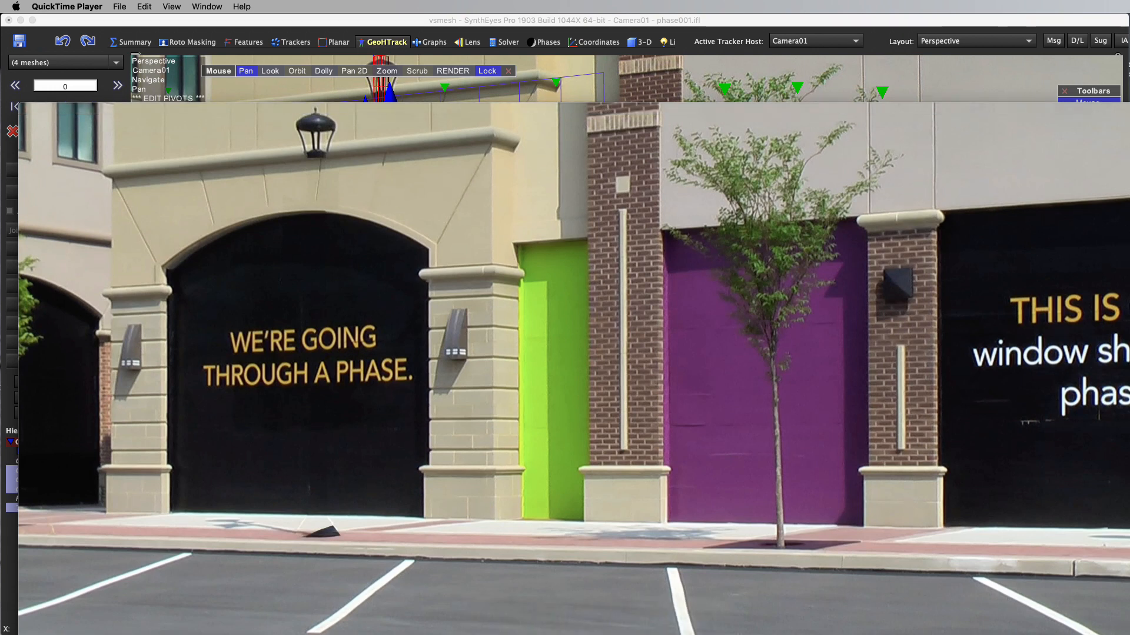
{"action": "mouse_move", "coordinate": [545, 559]}
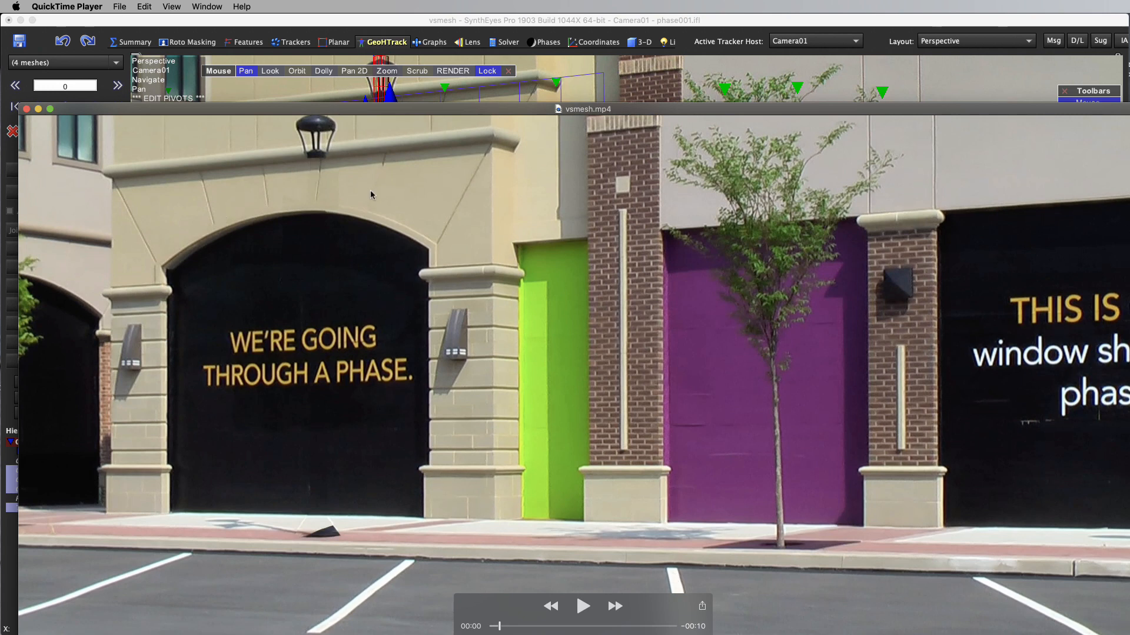
{"action": "left_click_drag", "start_coordinate": [581, 627], "coordinate": [556, 627]}
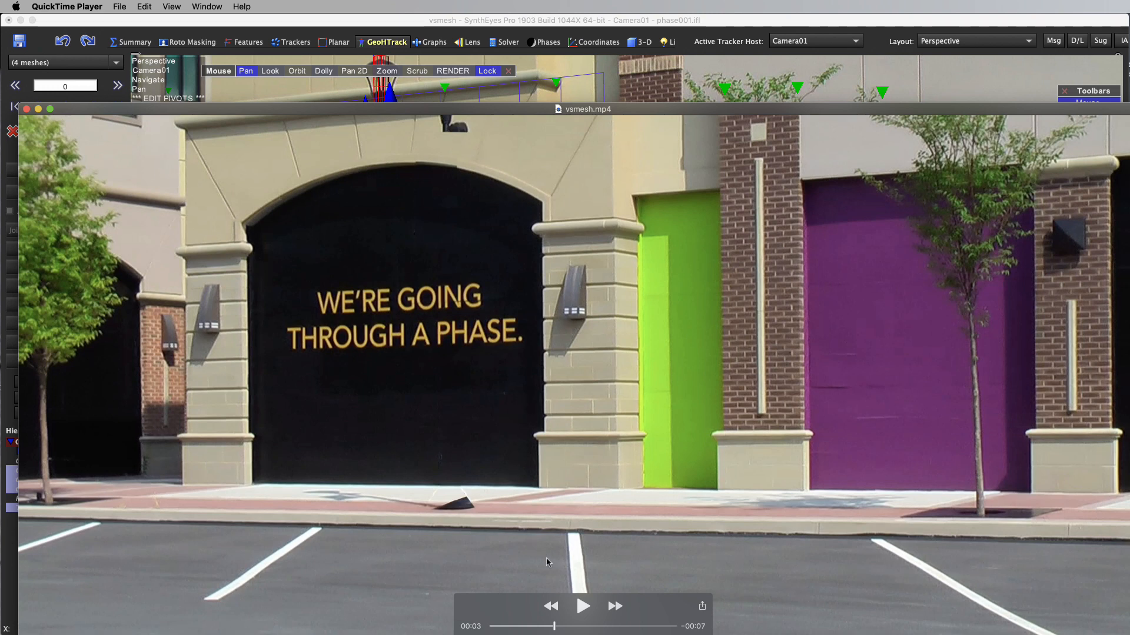
{"action": "left_click_drag", "start_coordinate": [555, 628], "coordinate": [590, 627]}
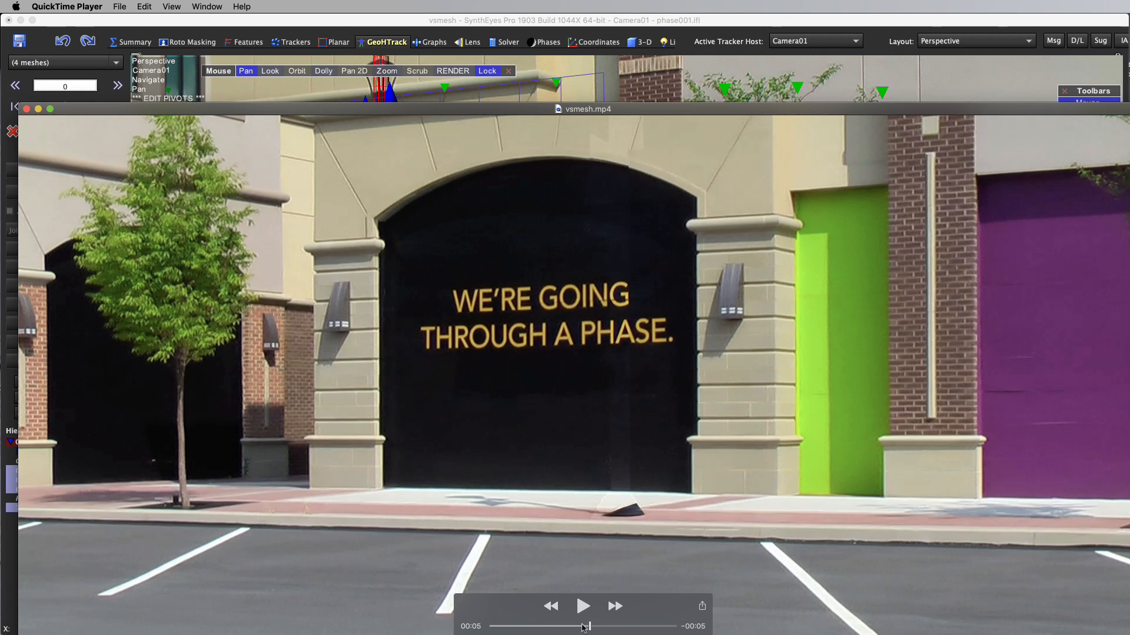
{"action": "mouse_move", "coordinate": [589, 629]}
{"action": "left_mouse_down"}
{"action": "mouse_move", "coordinate": [615, 628]}
{"action": "mouse_move", "coordinate": [578, 631]}
{"action": "mouse_move", "coordinate": [673, 634]}
{"action": "mouse_move", "coordinate": [565, 634]}
{"action": "mouse_move", "coordinate": [609, 626]}
{"action": "mouse_move", "coordinate": [569, 626]}
{"action": "mouse_move", "coordinate": [597, 626]}
{"action": "left_mouse_up"}
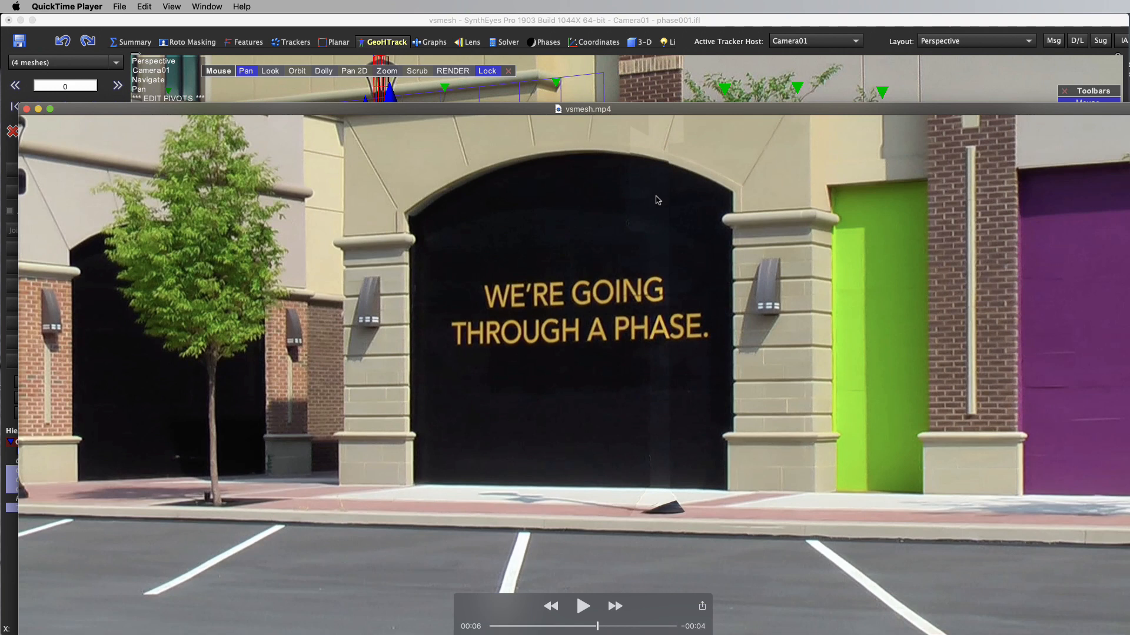
Close the rendered movie, return to SynthEyes and close the ViewShift settings
{"action": "left_click", "coordinate": [27, 112]}
{"action": "left_click", "coordinate": [189, 21]}
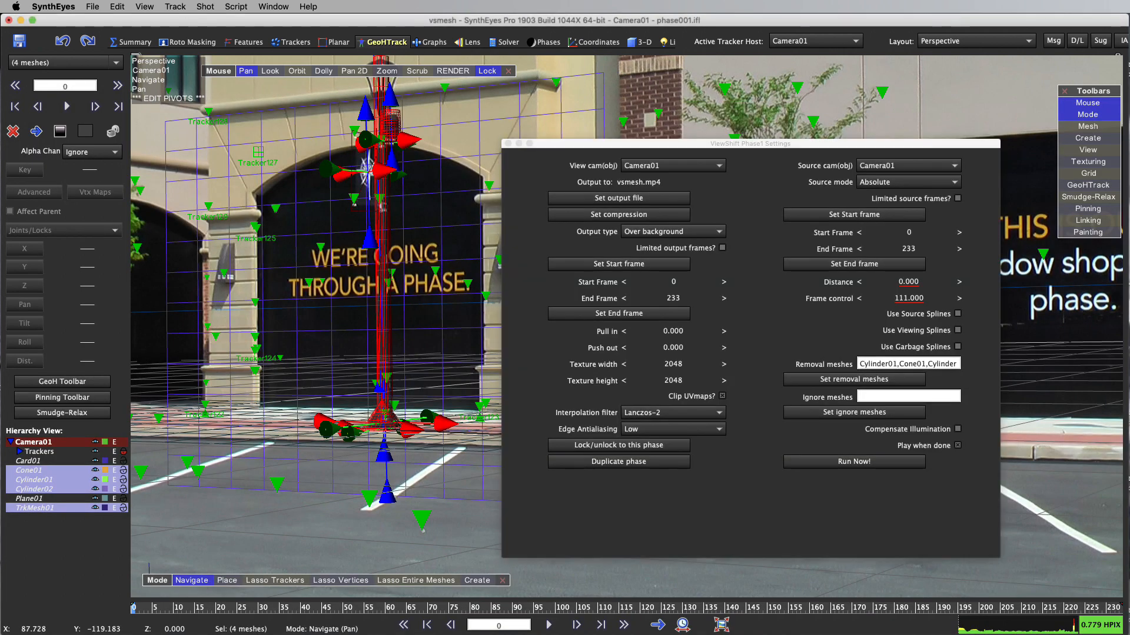
{"action": "left_click", "coordinate": [508, 143]}
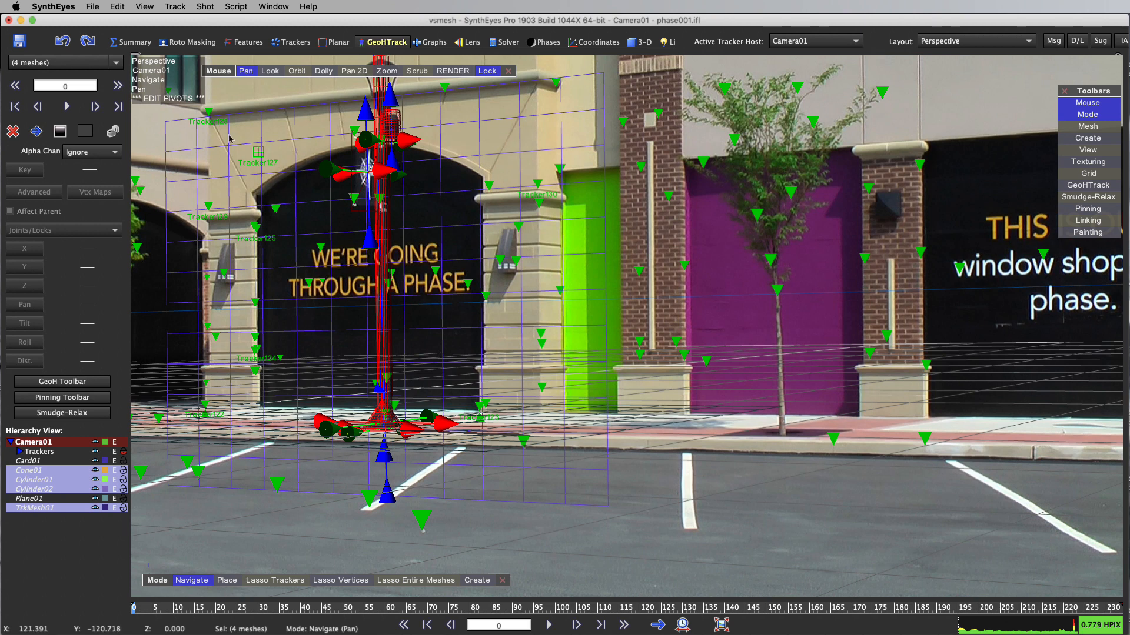
Align the perspective grid to the building wall using Tracker128, Tracker129 and Tracker130
{"action": "left_click", "coordinate": [207, 111]}
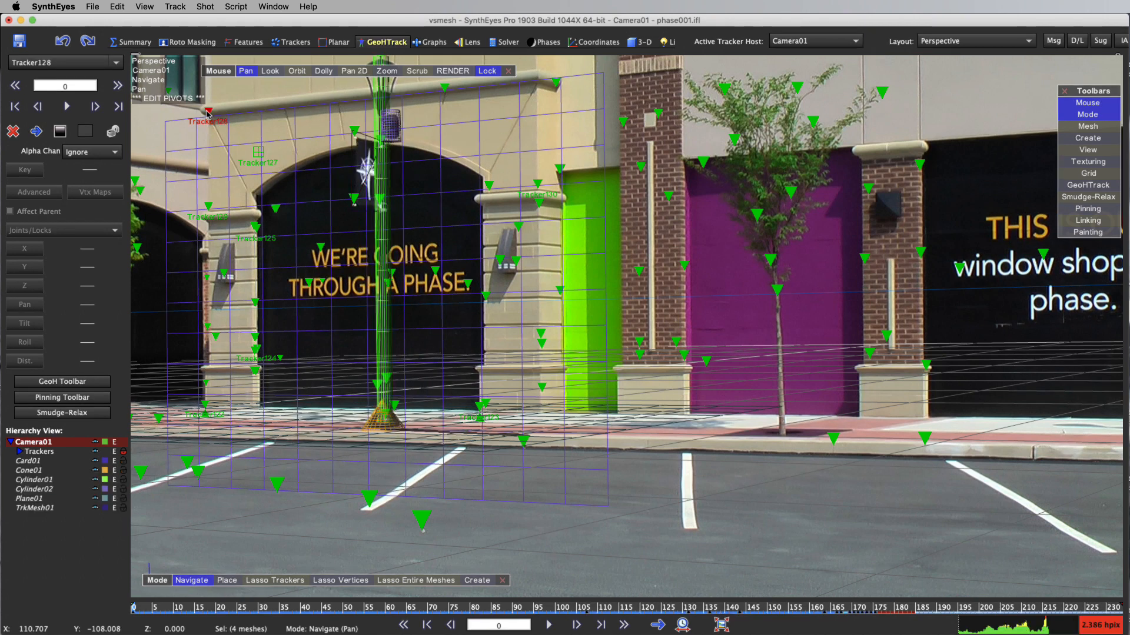
{"action": "left_click", "coordinate": [209, 206], "text": "shift"}
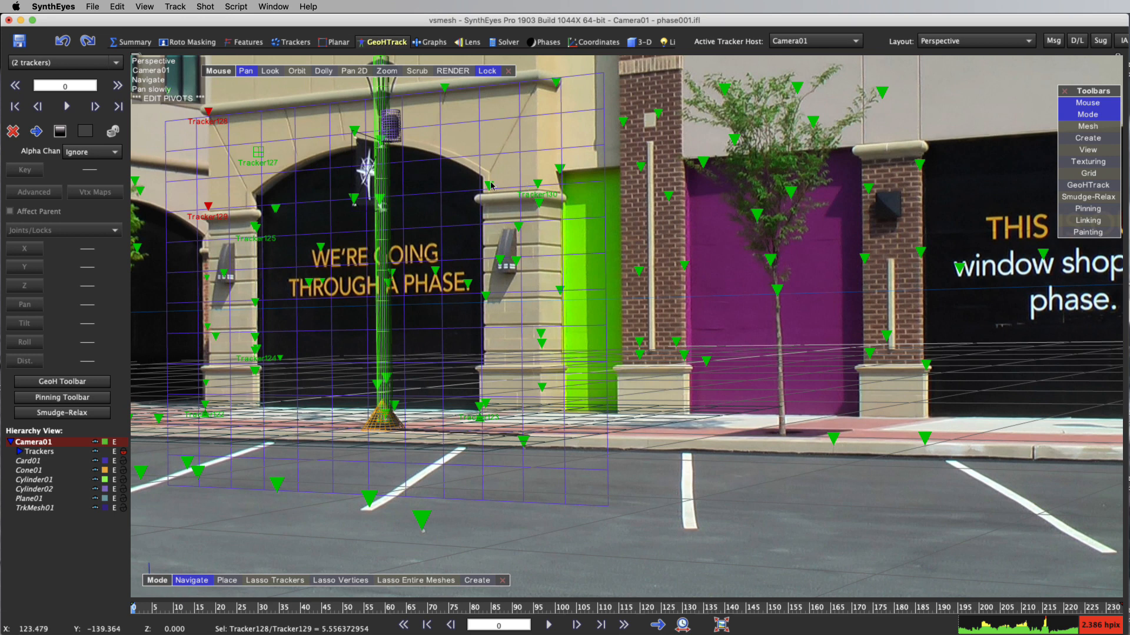
{"action": "left_click", "coordinate": [537, 183], "text": "shift"}
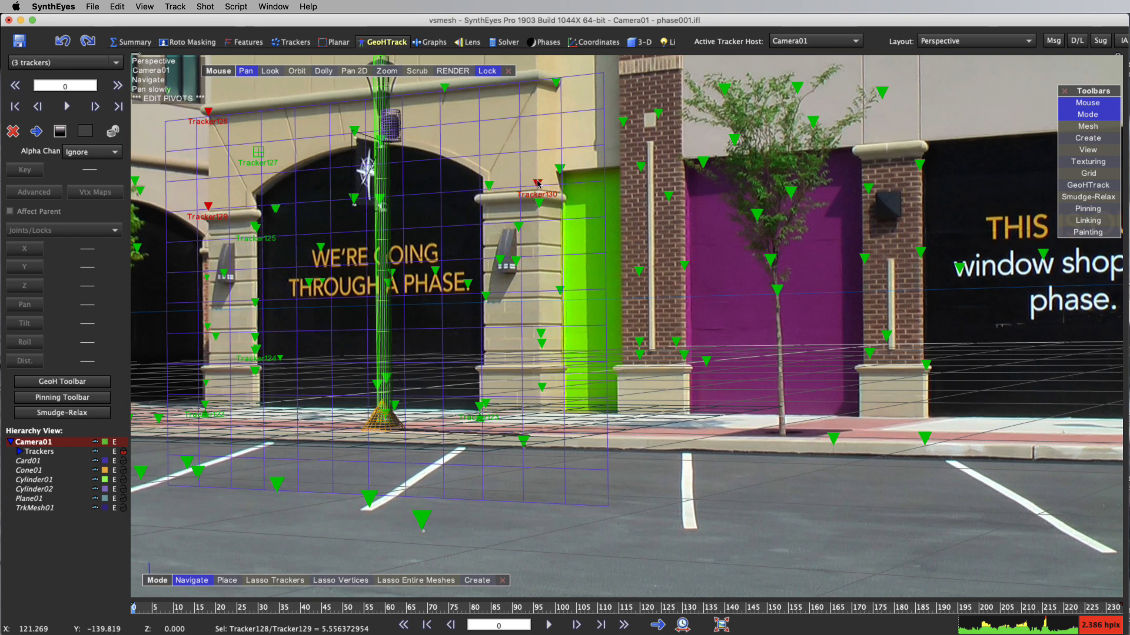
{"action": "right_click", "coordinate": [507, 169]}
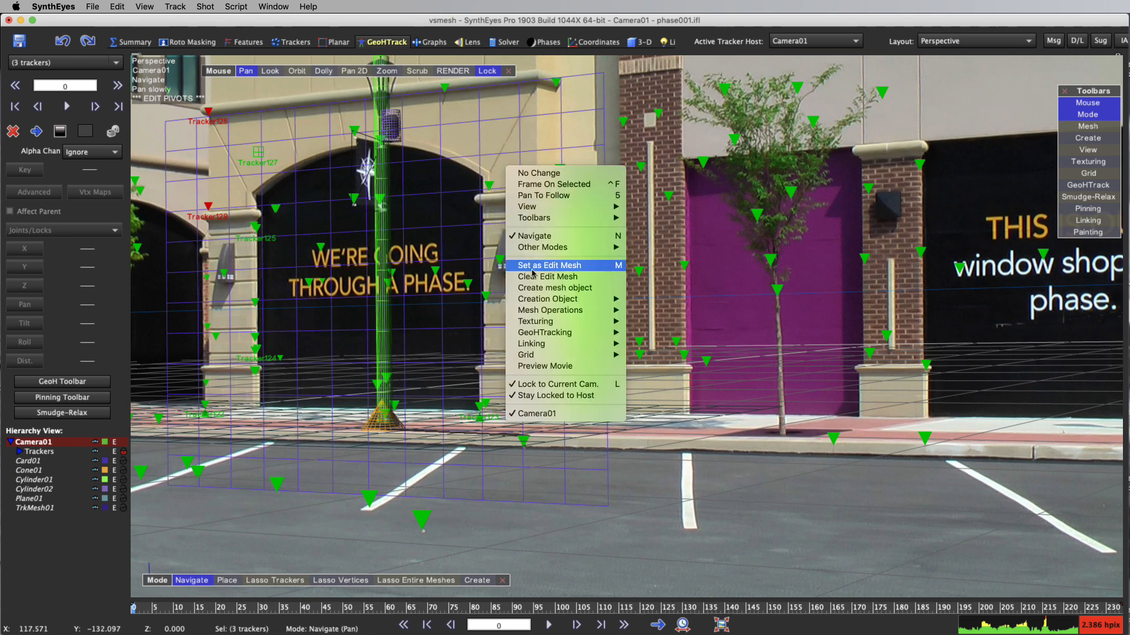
{"action": "mouse_move", "coordinate": [565, 345]}
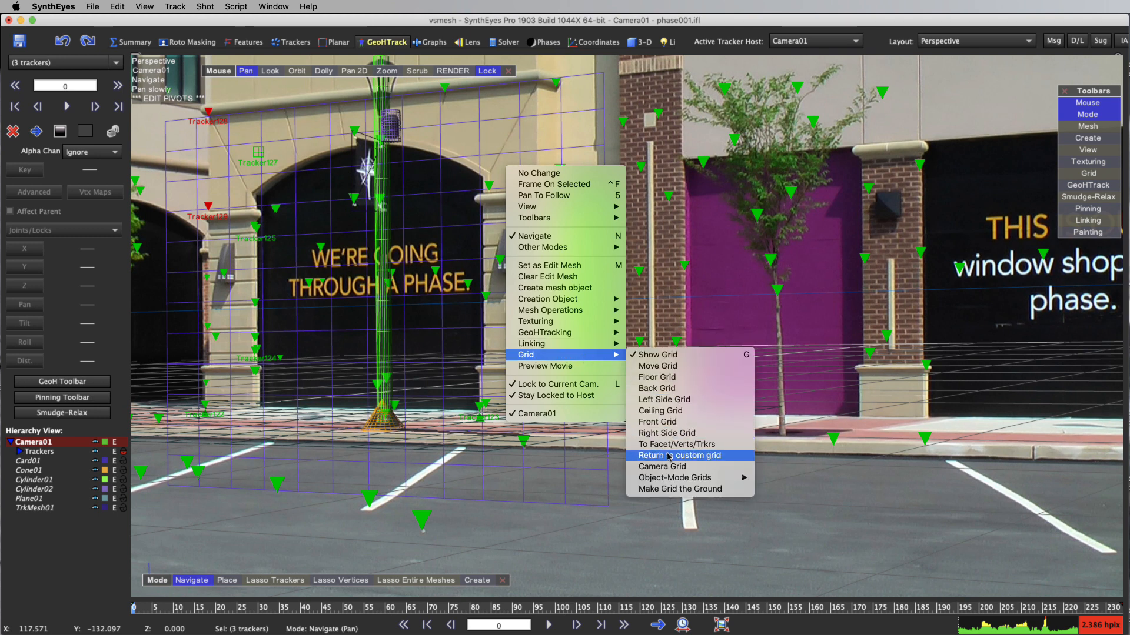
{"action": "left_click", "coordinate": [665, 446]}
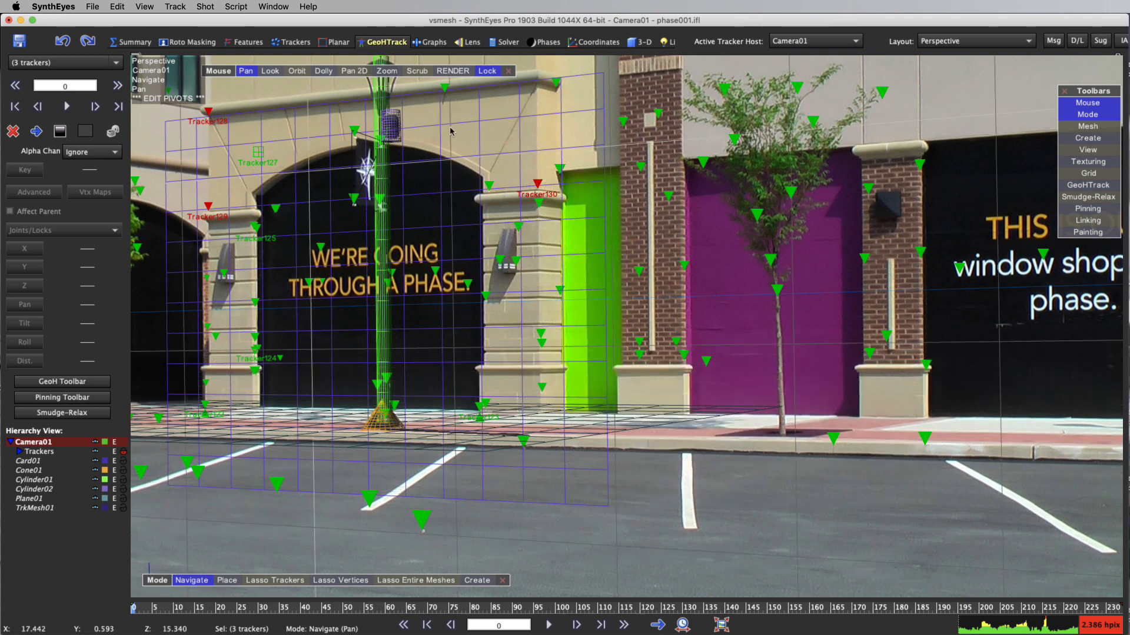
Create a plane mesh on the custom grid, covering the protruding upper wall from Tracker129 across the top of the arch
{"action": "right_click", "coordinate": [273, 194]}
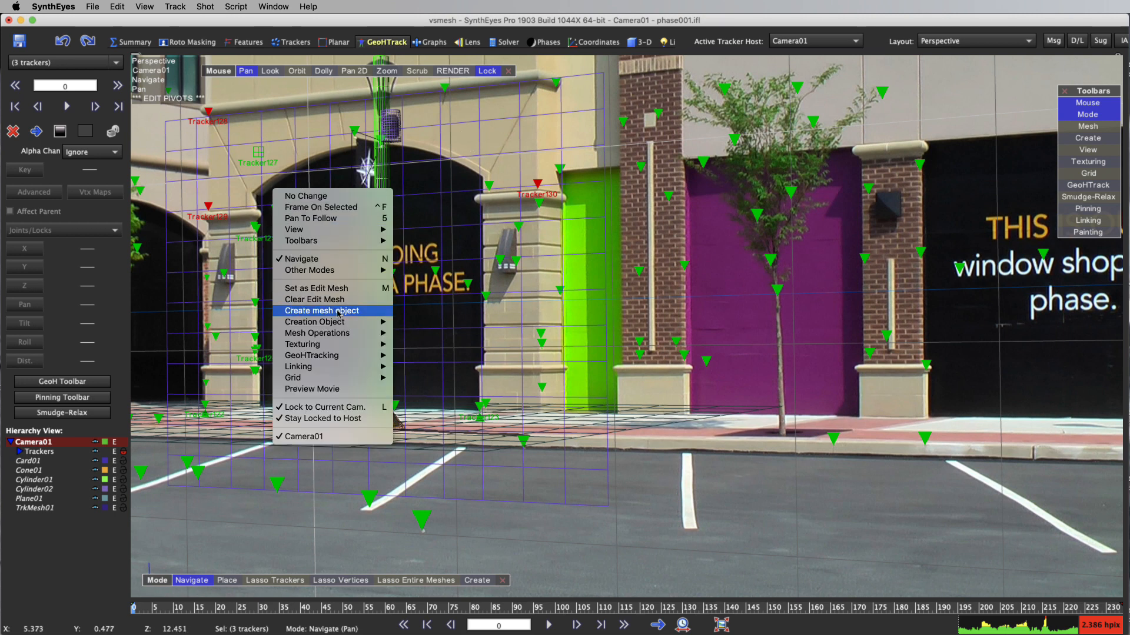
{"action": "mouse_move", "coordinate": [342, 324]}
{"action": "left_click", "coordinate": [417, 344]}
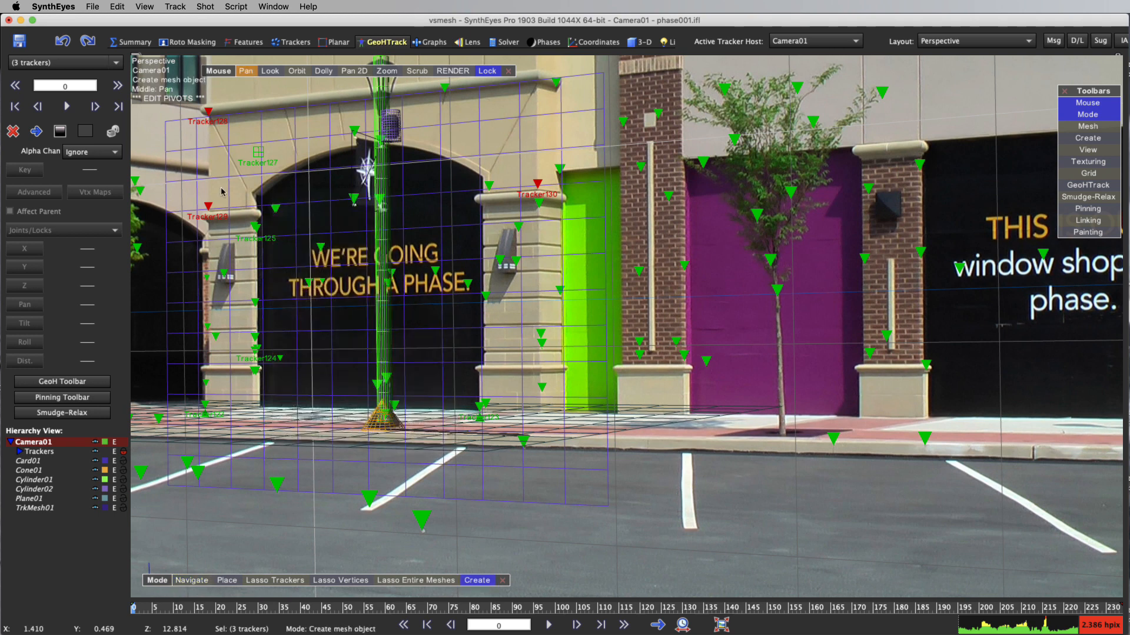
{"action": "left_click_drag", "start_coordinate": [213, 205], "coordinate": [546, 59]}
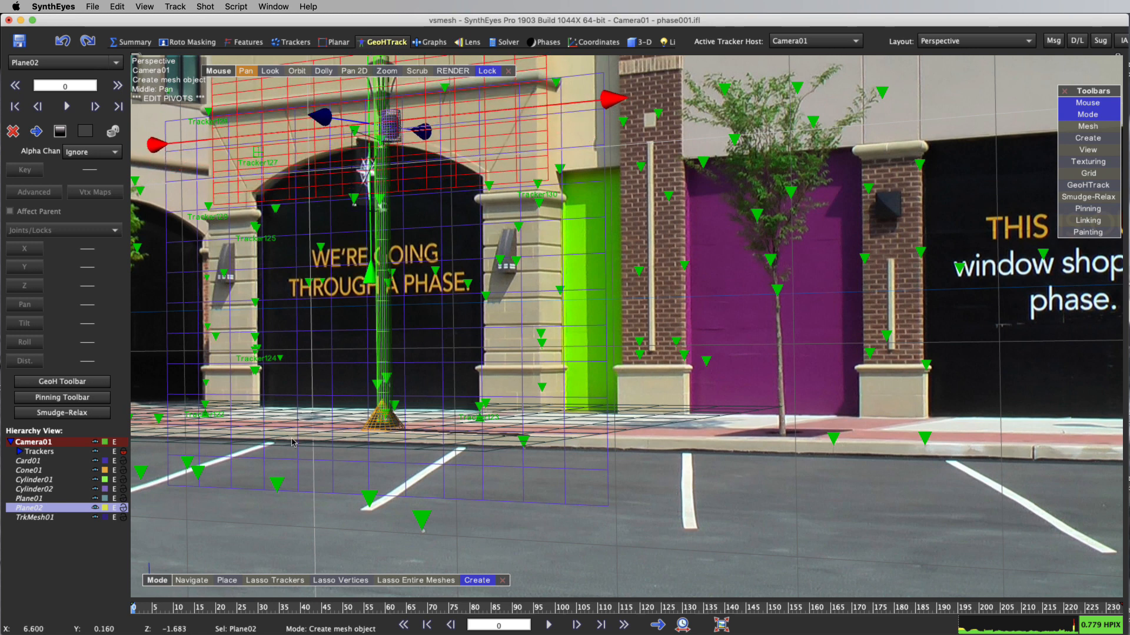
Try to return the perspective view's grid to the floor
{"action": "right_click", "coordinate": [573, 236]}
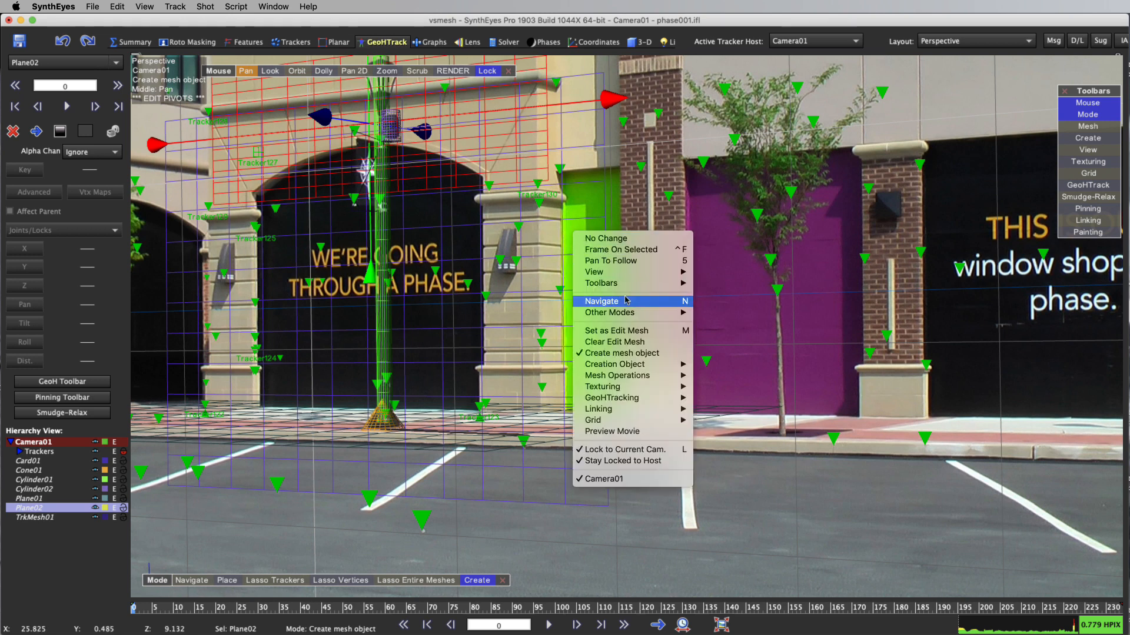
{"action": "mouse_move", "coordinate": [674, 421]}
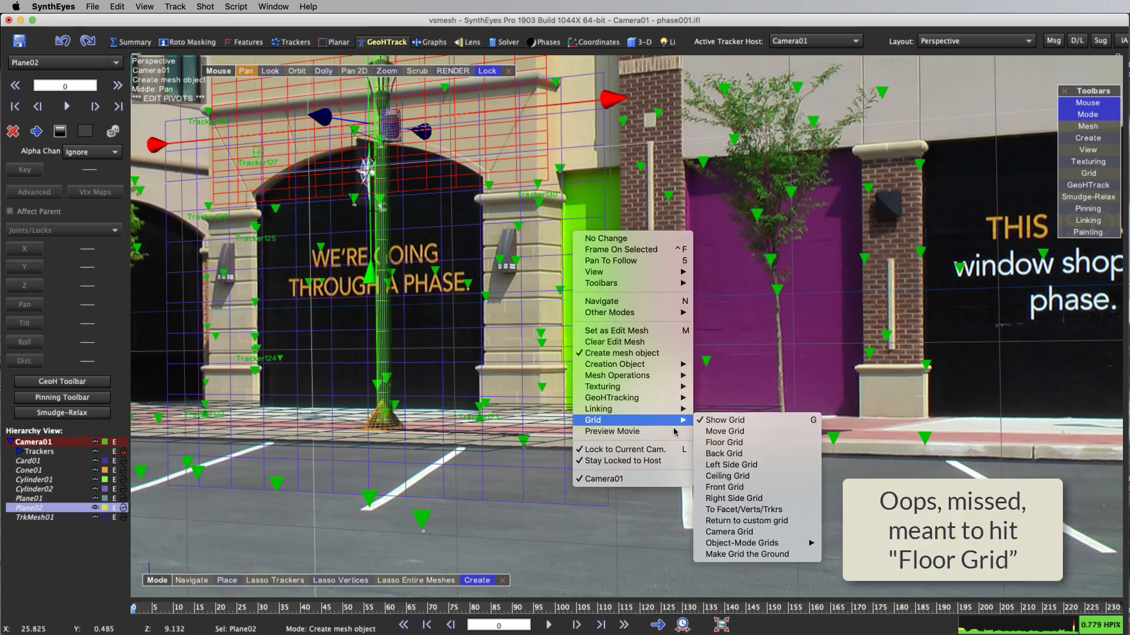
{"action": "left_click", "coordinate": [706, 434]}
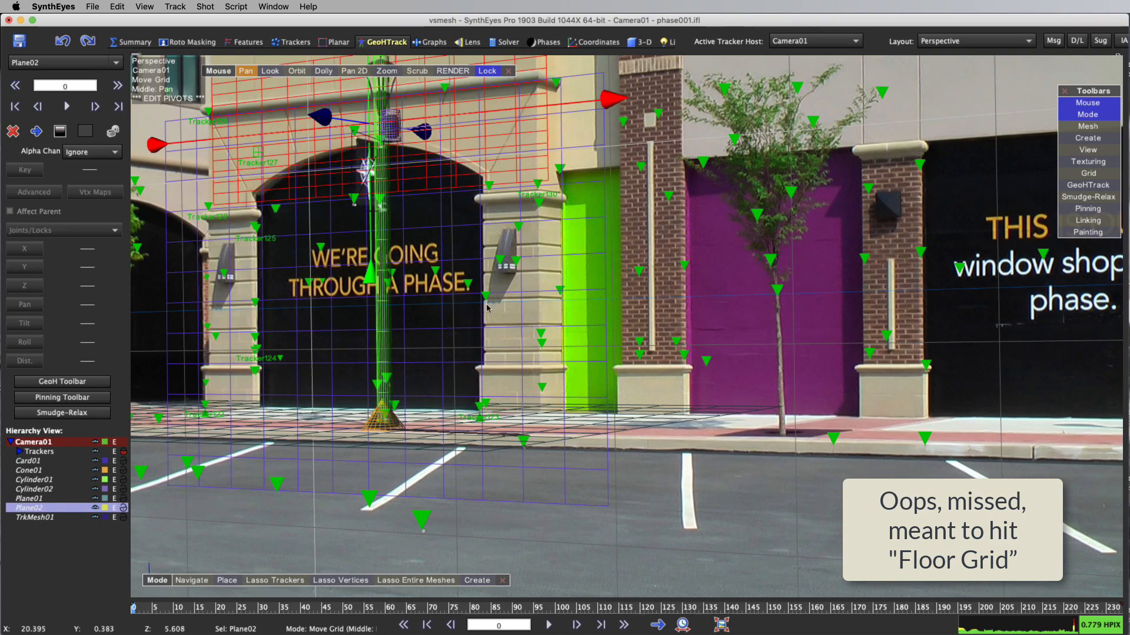
Examine the plane, wall, sidewalk and lamp post meshes as solids from orbited angles, and restore the camera-locked wireframe view
{"action": "mouse_move", "coordinate": [299, 71]}
{"action": "left_mouse_down"}
{"action": "mouse_move", "coordinate": [365, 82]}
{"action": "mouse_move", "coordinate": [423, 130]}
{"action": "mouse_move", "coordinate": [494, 138]}
{"action": "mouse_move", "coordinate": [298, 72]}
{"action": "left_mouse_up"}
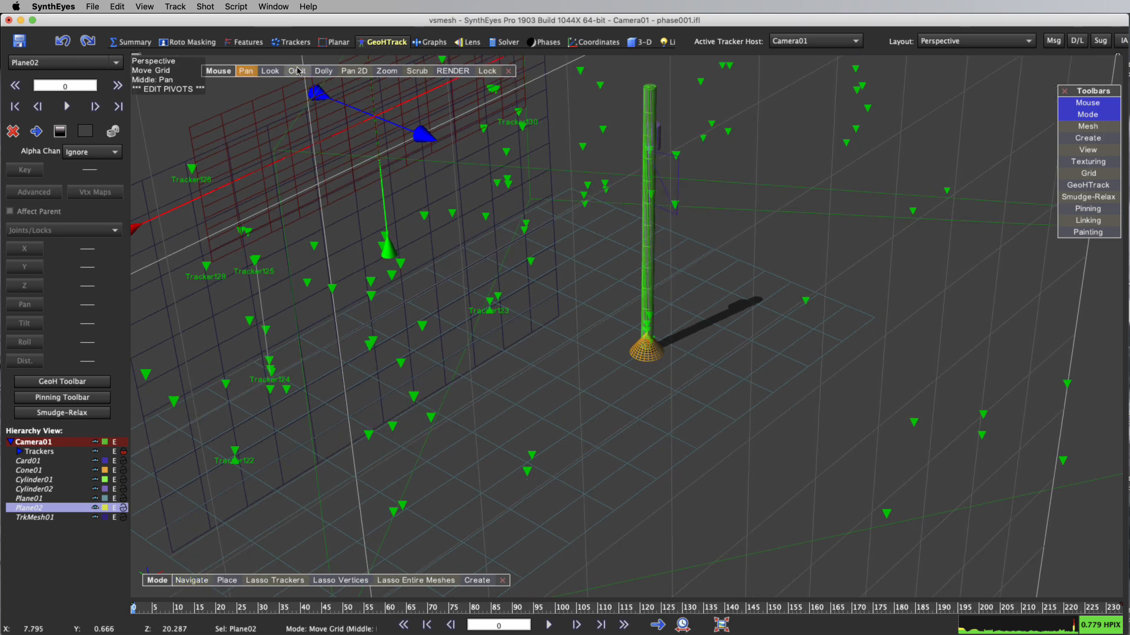
{"action": "key", "text": "m"}
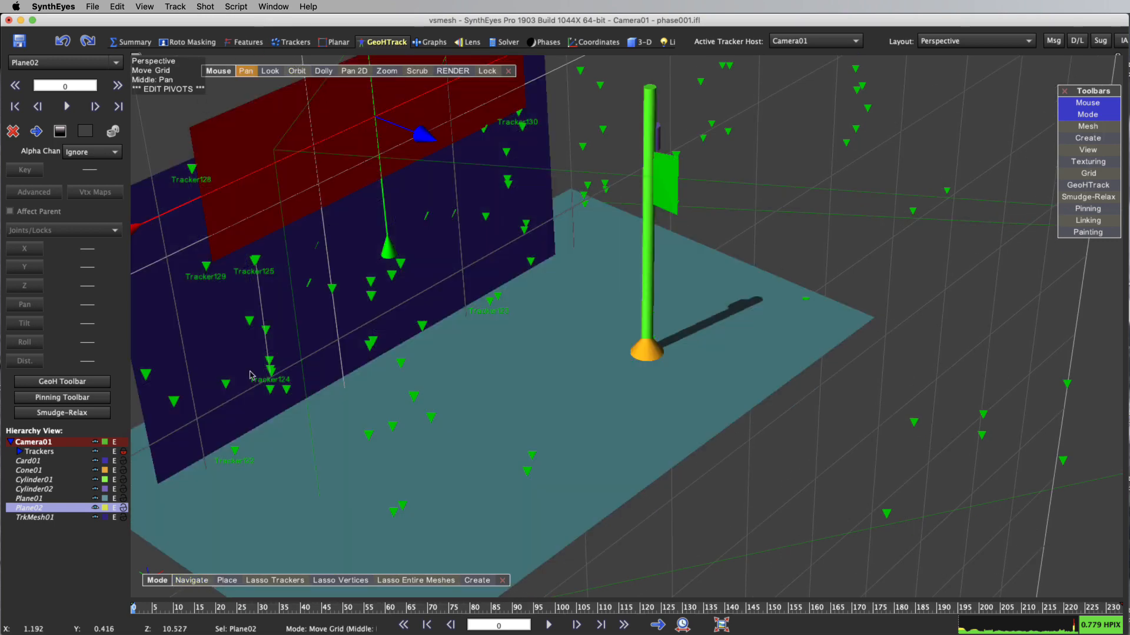
{"action": "left_click_drag", "start_coordinate": [297, 71], "coordinate": [312, 100]}
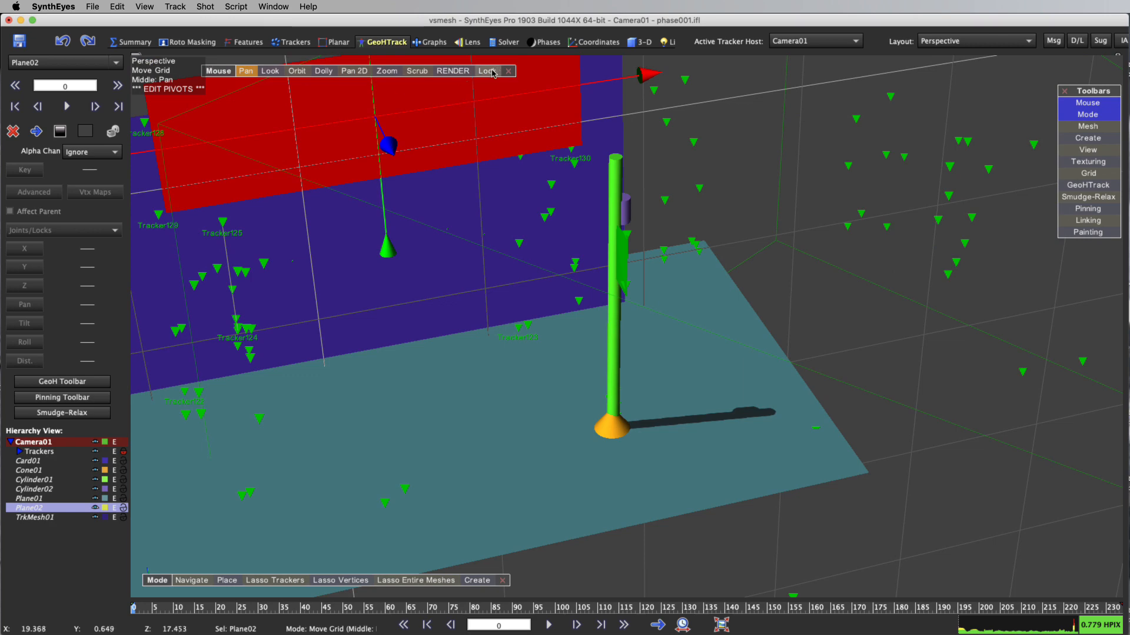
{"action": "left_click", "coordinate": [487, 71]}
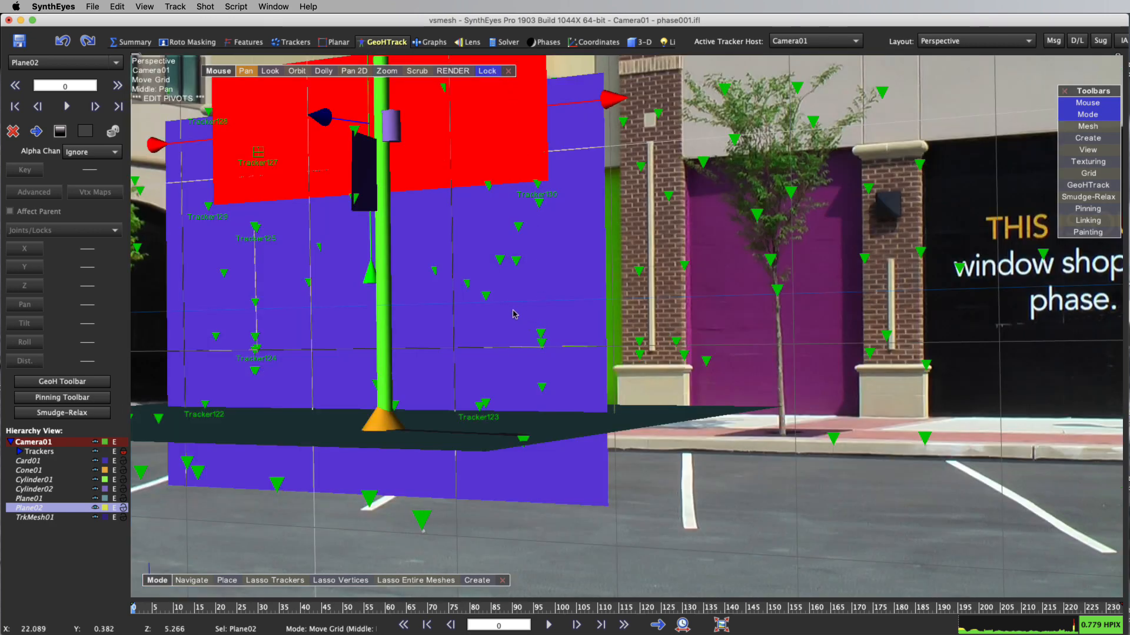
{"action": "key", "text": "w"}
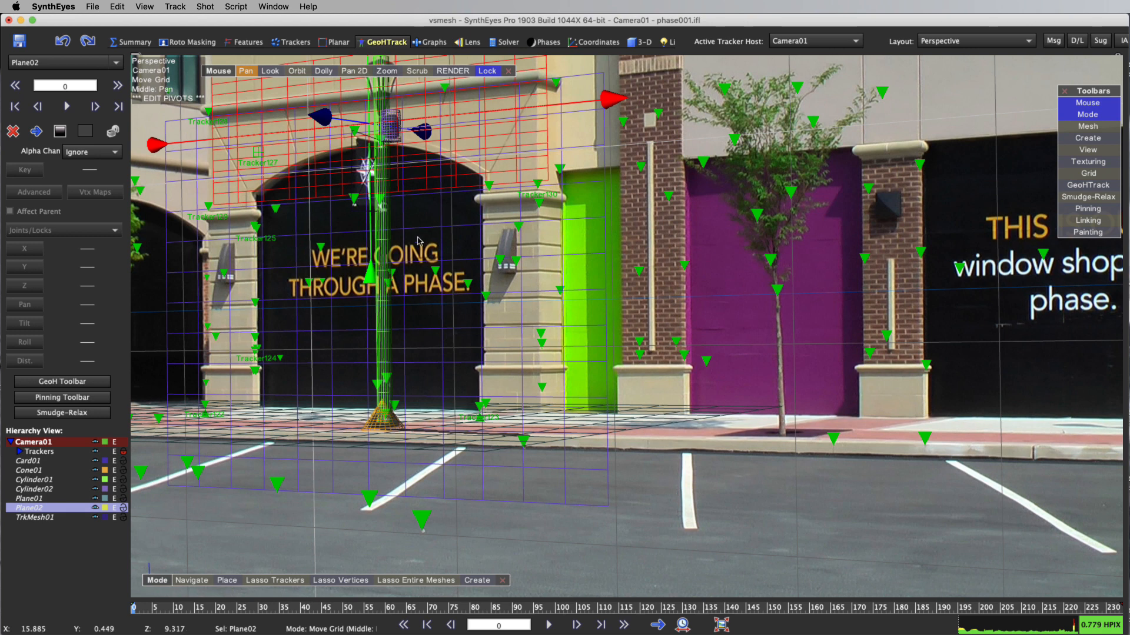
Reopen the ViewShift settings and render the lamp post removal again with the added upper-wall plane
{"action": "left_click", "coordinate": [205, 6]}
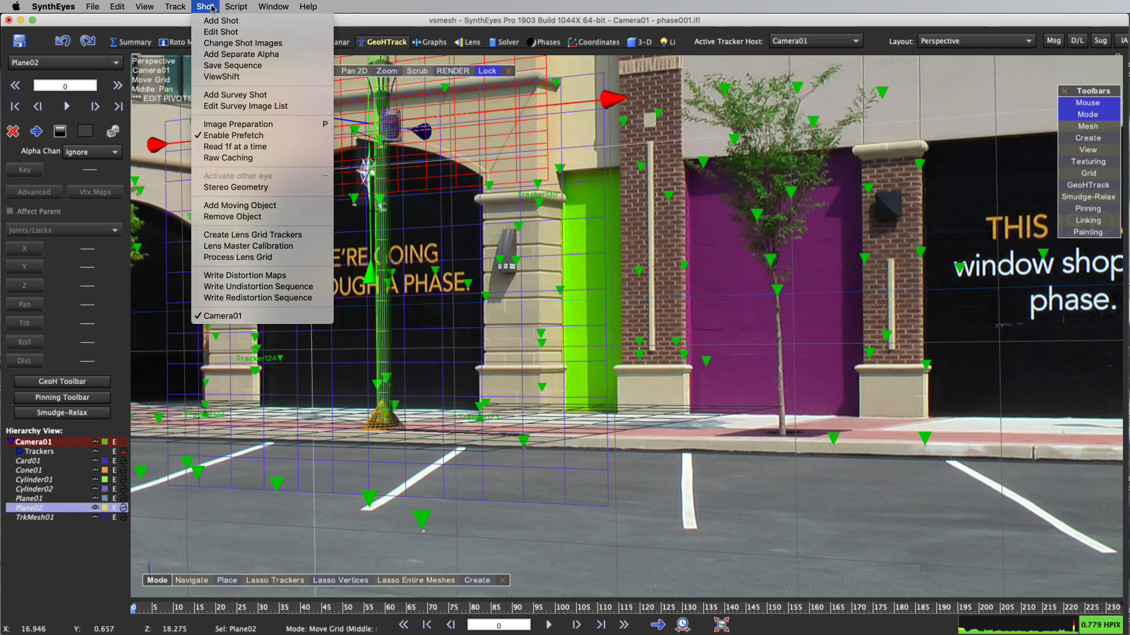
{"action": "left_click", "coordinate": [233, 77]}
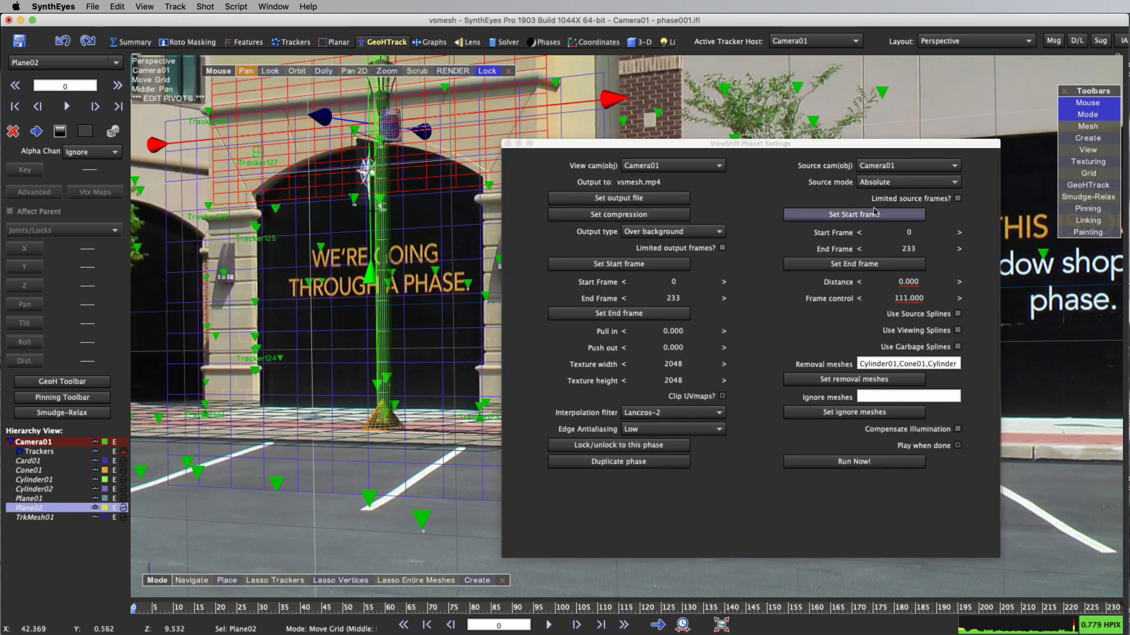
{"action": "left_click", "coordinate": [869, 462]}
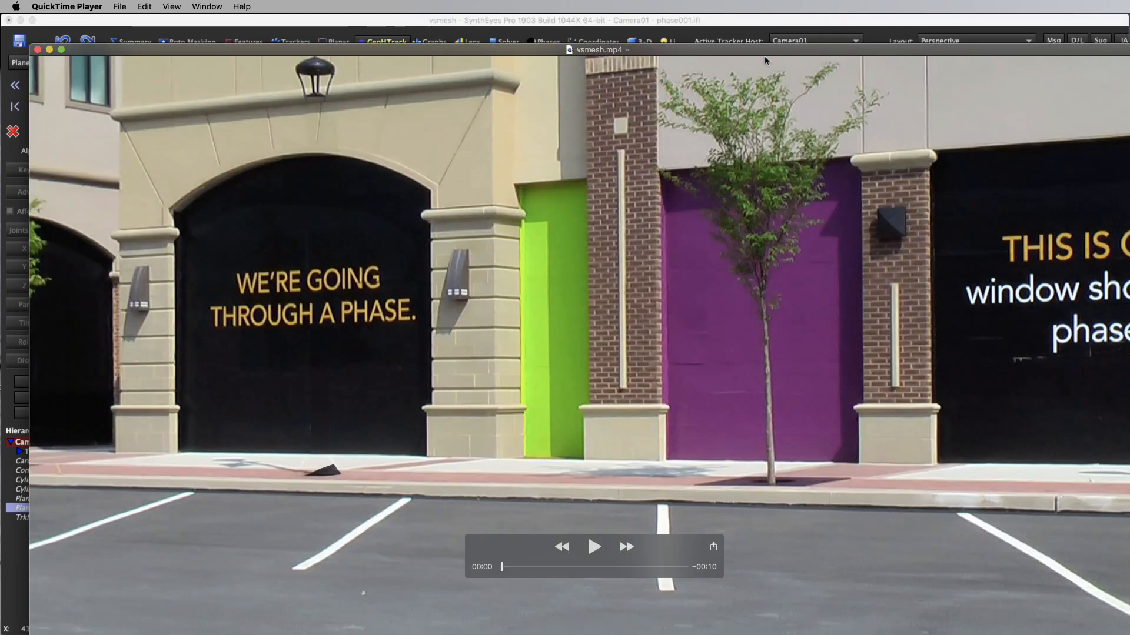
Reposition the rendered vsmesh.mp4 window, scrub through the full ten seconds to inspect the removal, and close the movie
{"action": "left_click_drag", "start_coordinate": [765, 61], "coordinate": [751, 4]}
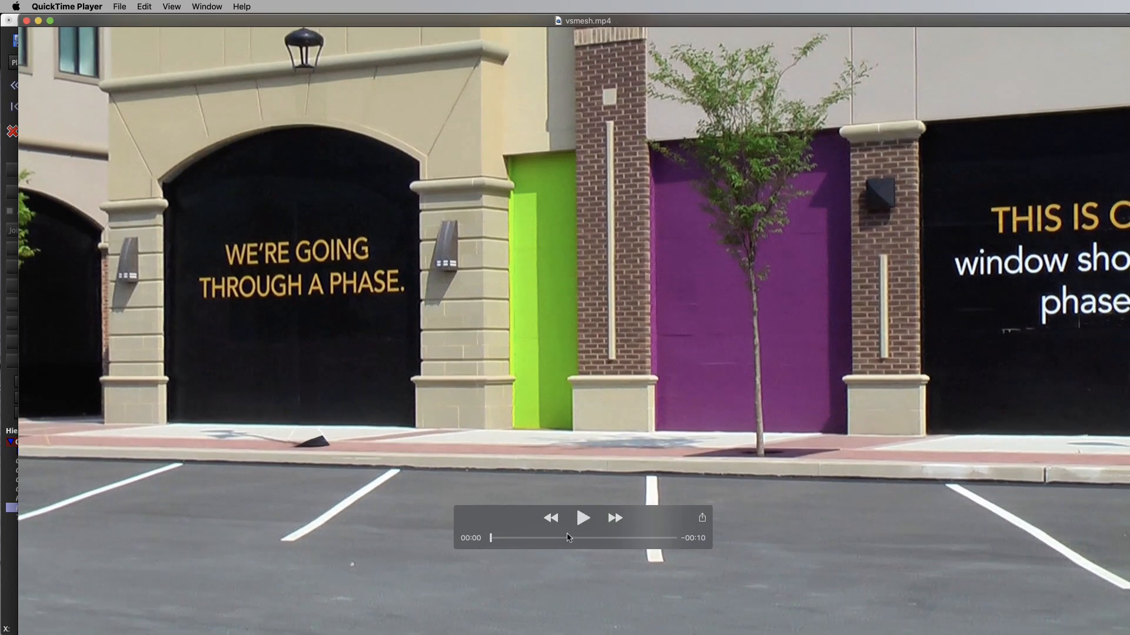
{"action": "left_click_drag", "start_coordinate": [493, 539], "coordinate": [627, 553]}
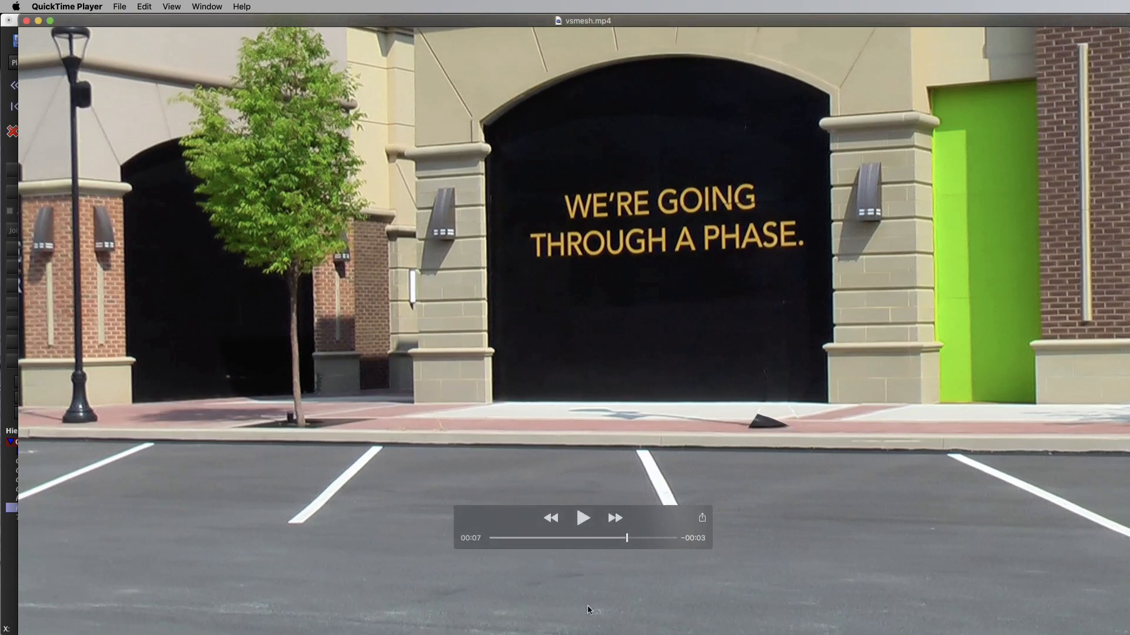
{"action": "left_click_drag", "start_coordinate": [627, 542], "coordinate": [681, 576]}
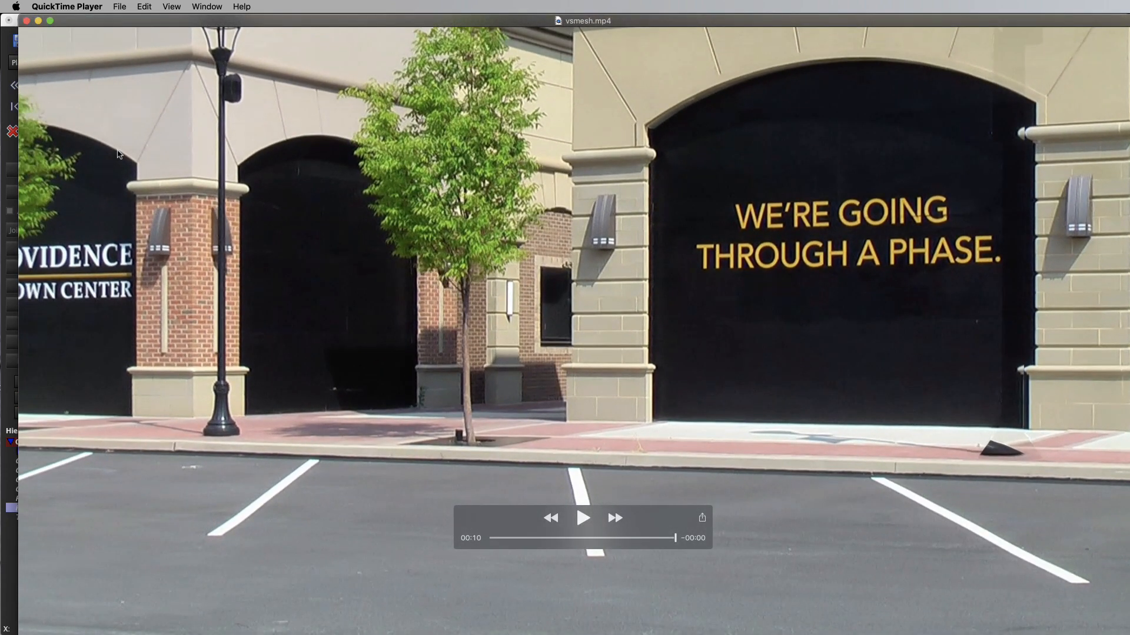
{"action": "left_click", "coordinate": [27, 21]}
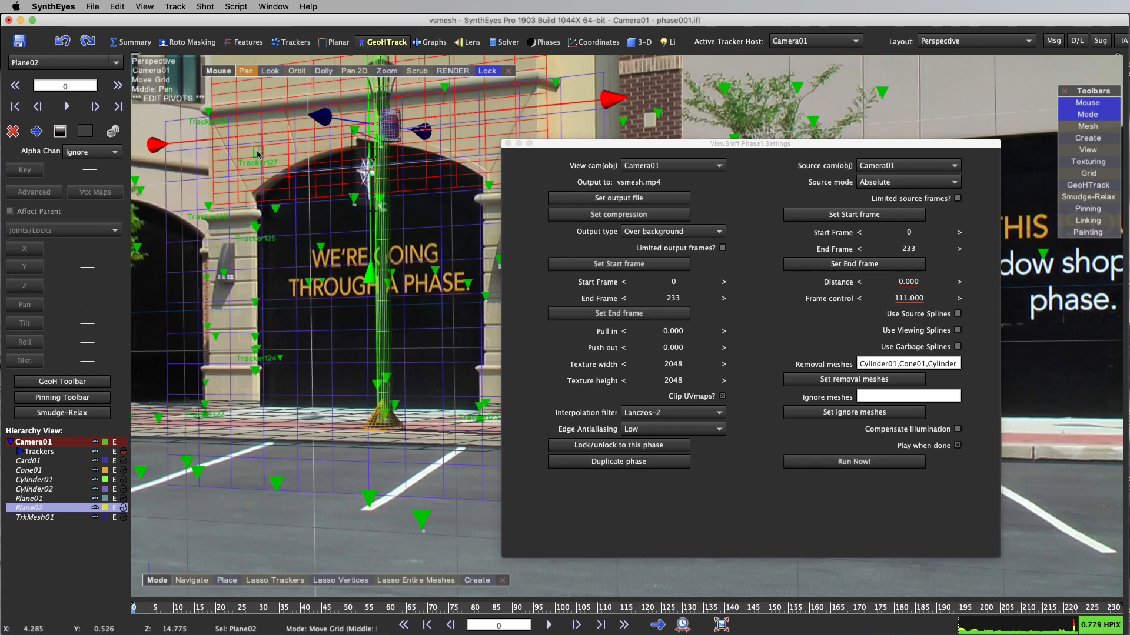
Unlock Tracker127 above the arch to inspect its offset tracking, and undo the unlocking
{"action": "left_click", "coordinate": [256, 151]}
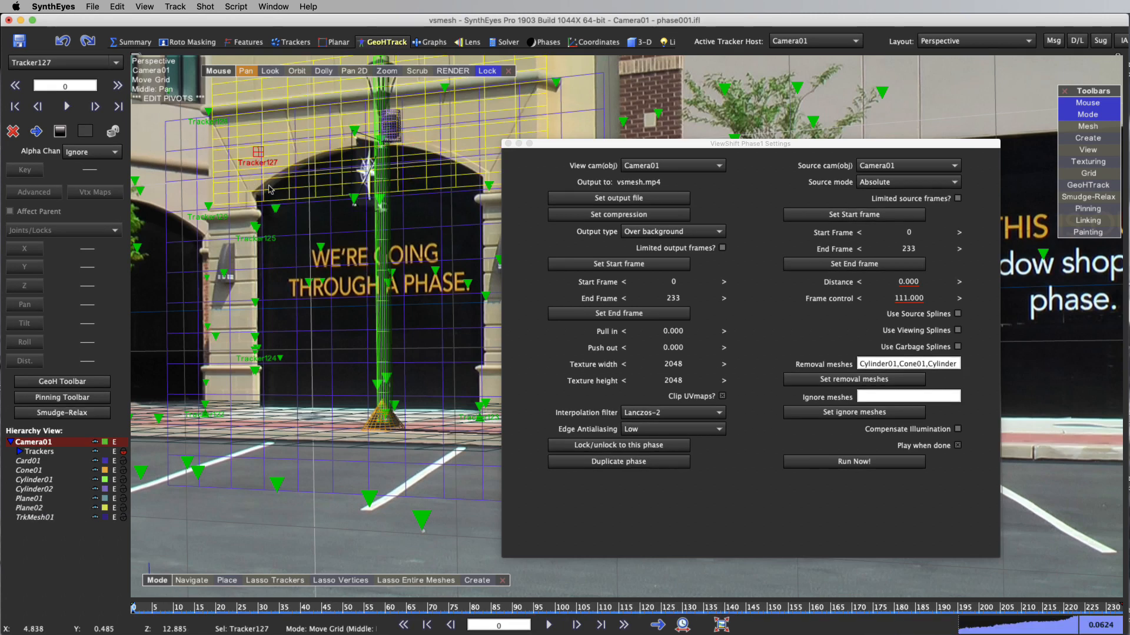
{"action": "left_click", "coordinate": [294, 42]}
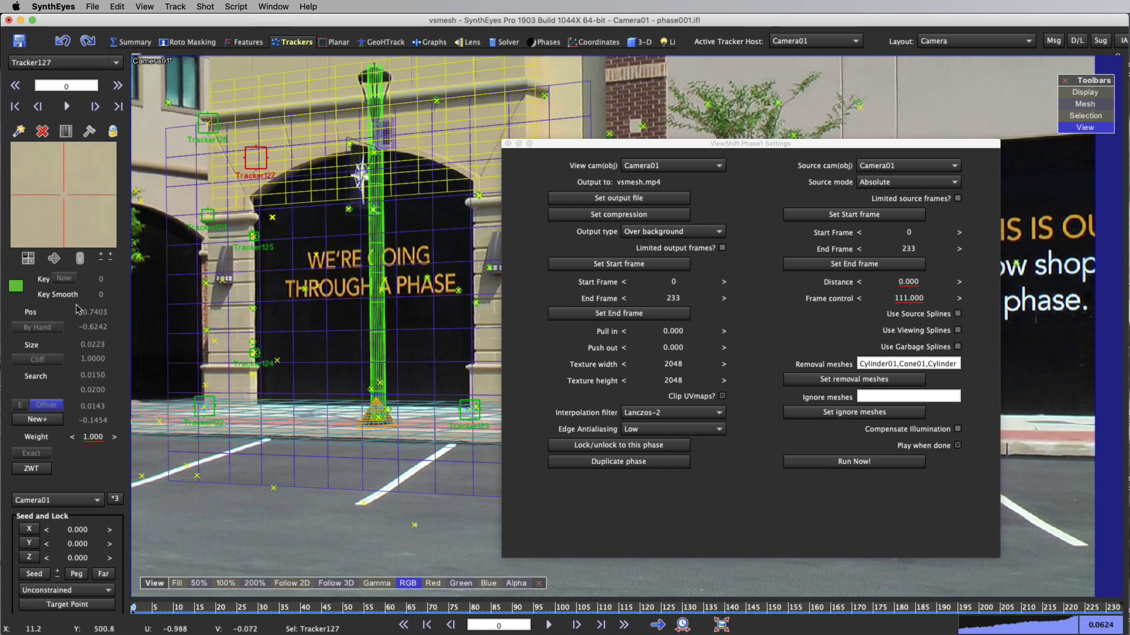
{"action": "left_click", "coordinate": [108, 135]}
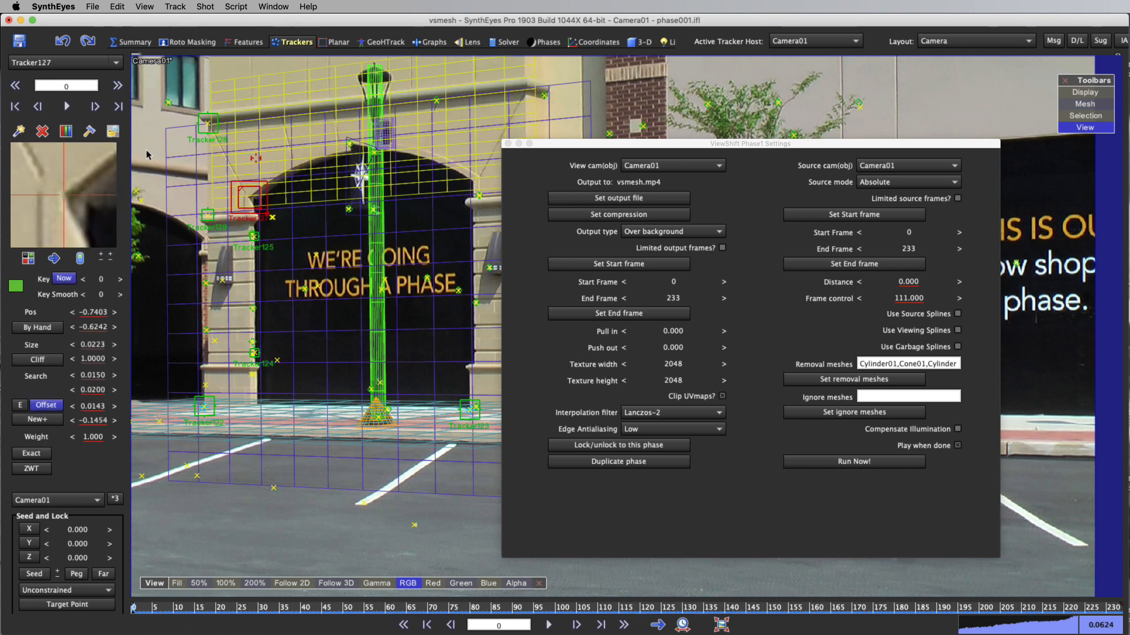
{"action": "left_click", "coordinate": [64, 41]}
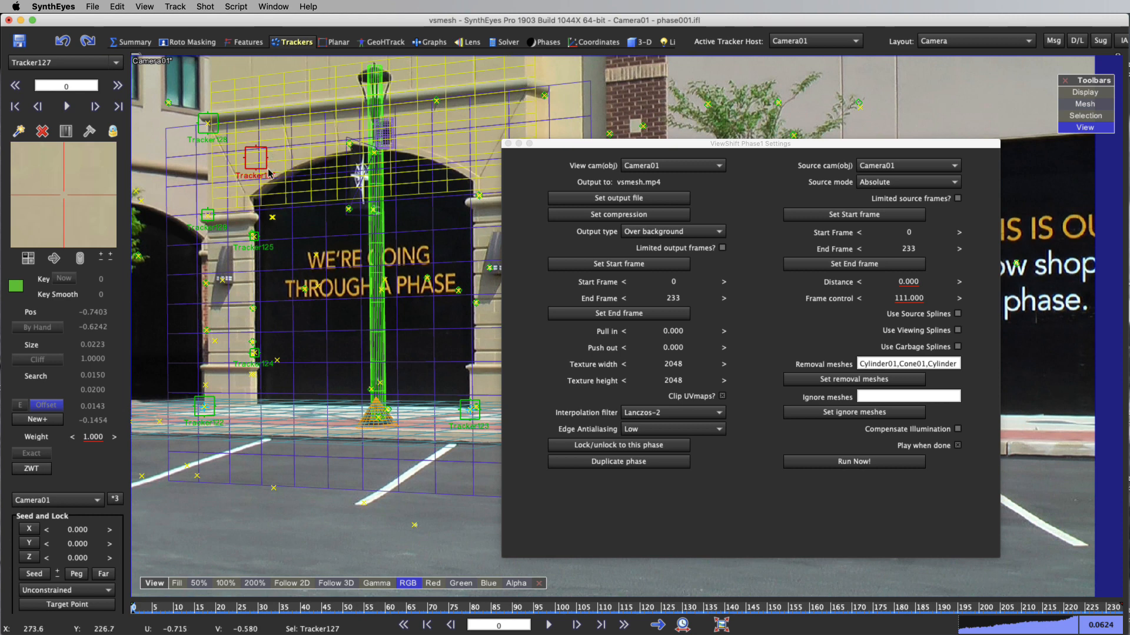
Close the ViewShift settings and add a new light to the scene
{"action": "left_click", "coordinate": [508, 144]}
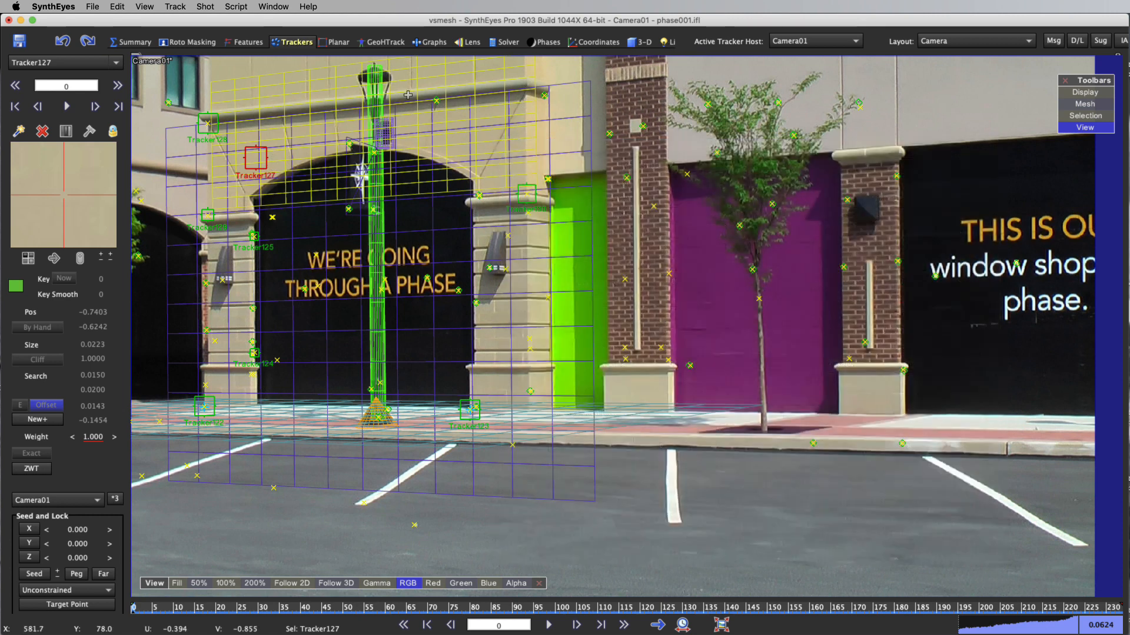
{"action": "left_click", "coordinate": [670, 44]}
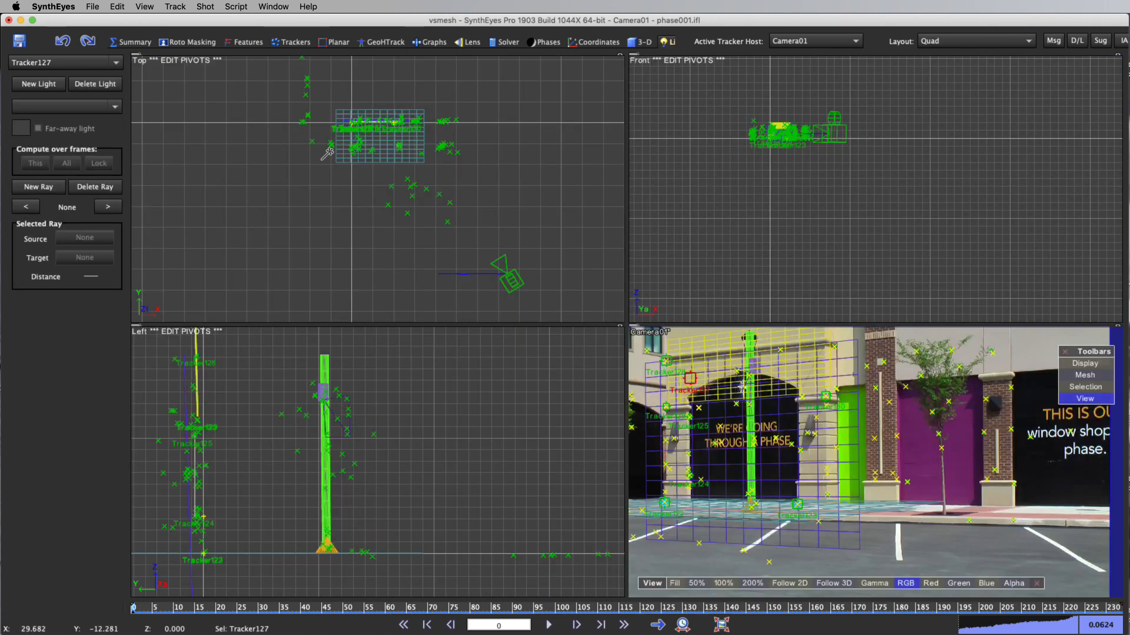
{"action": "left_click", "coordinate": [33, 85]}
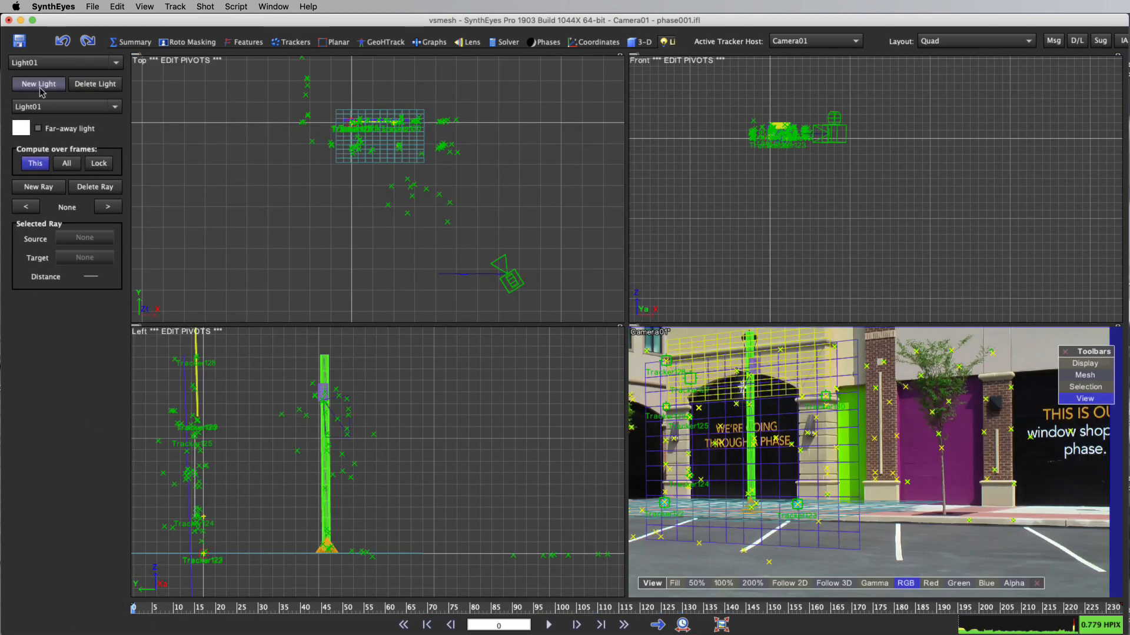
Move Light01 off the origin to a point between the building wall and the camera, at a height of about 45
{"action": "left_click", "coordinate": [638, 42]}
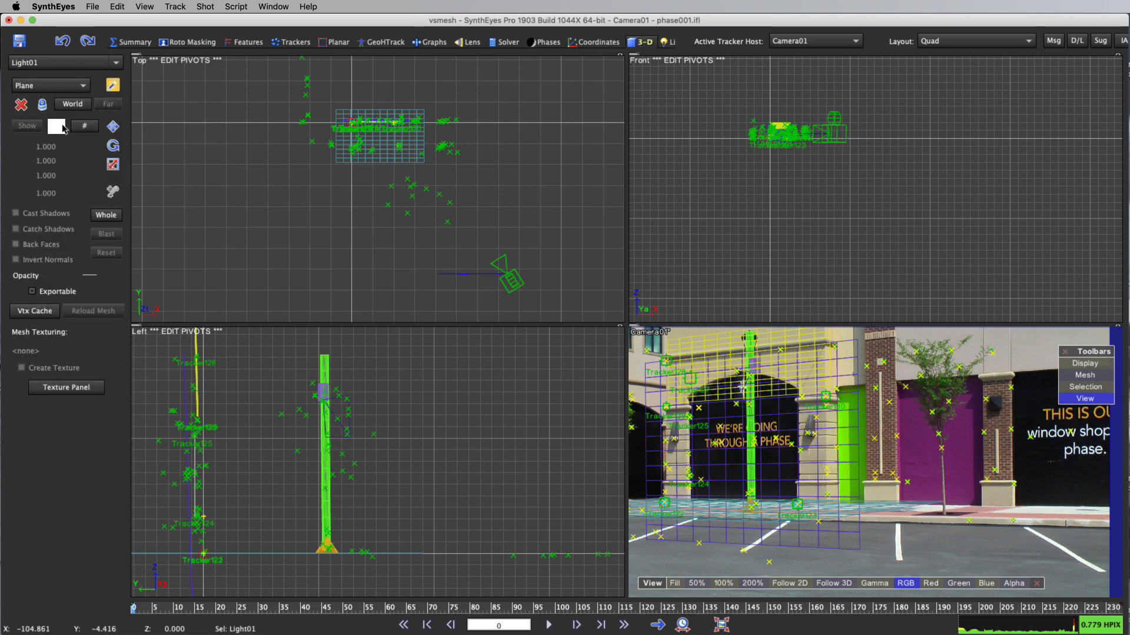
{"action": "left_click", "coordinate": [112, 128]}
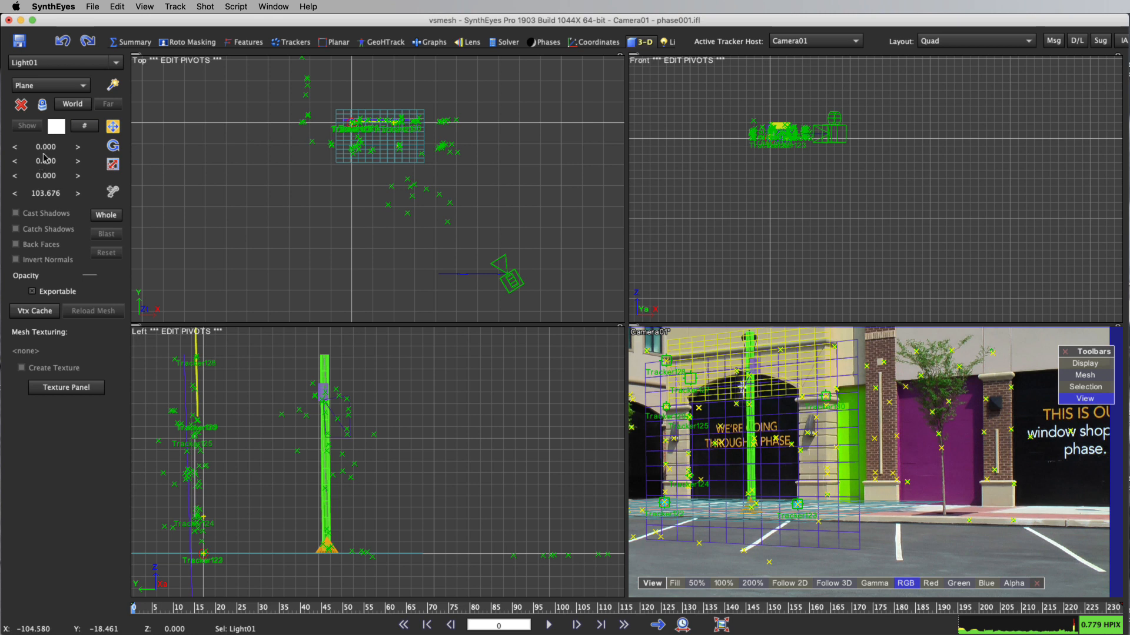
{"action": "left_click_drag", "start_coordinate": [40, 180], "coordinate": [42, 177]}
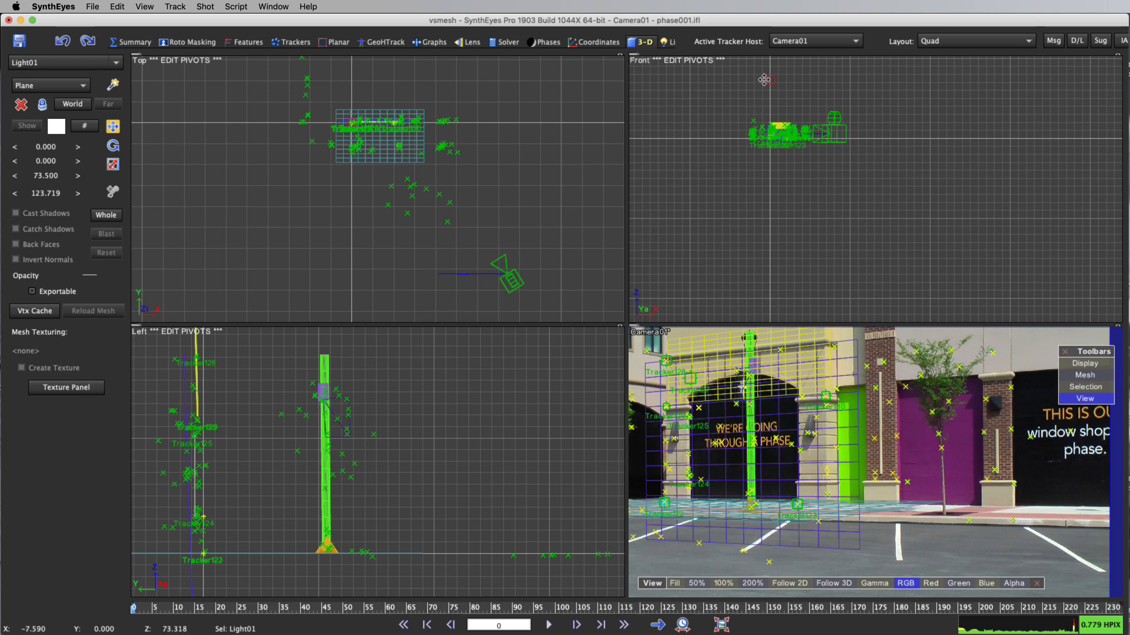
{"action": "left_click_drag", "start_coordinate": [764, 80], "coordinate": [831, 105]}
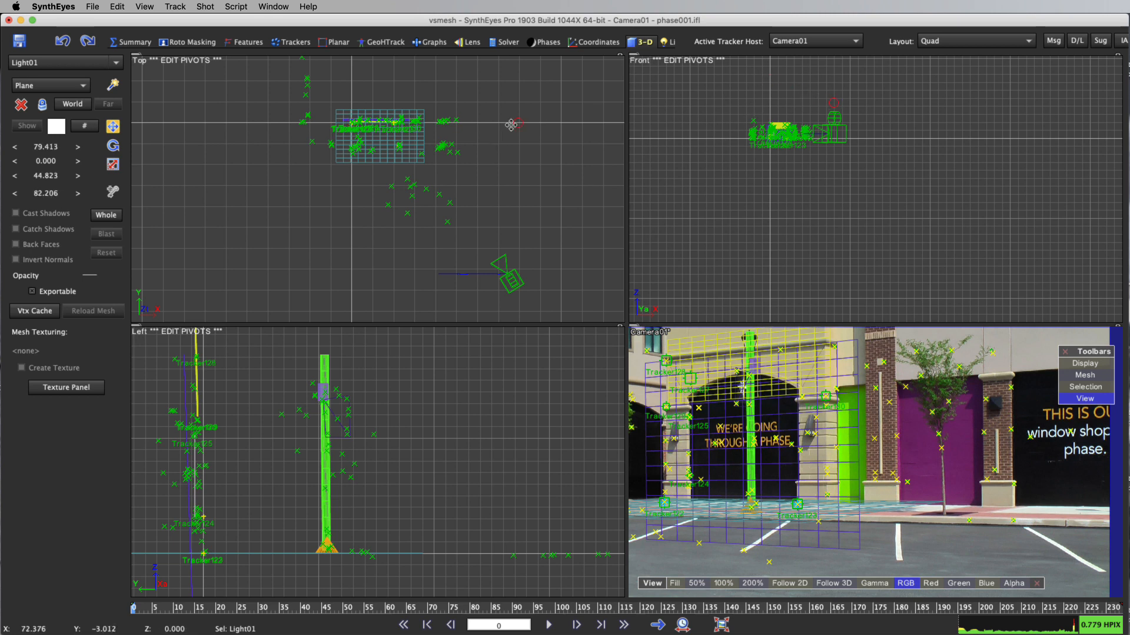
{"action": "left_click_drag", "start_coordinate": [514, 124], "coordinate": [441, 163]}
Run Set Illumination from Trackers on Tracker127 with Light01 as the target over the whole shot, and view the light's colour curves
{"action": "left_click", "coordinate": [667, 42]}
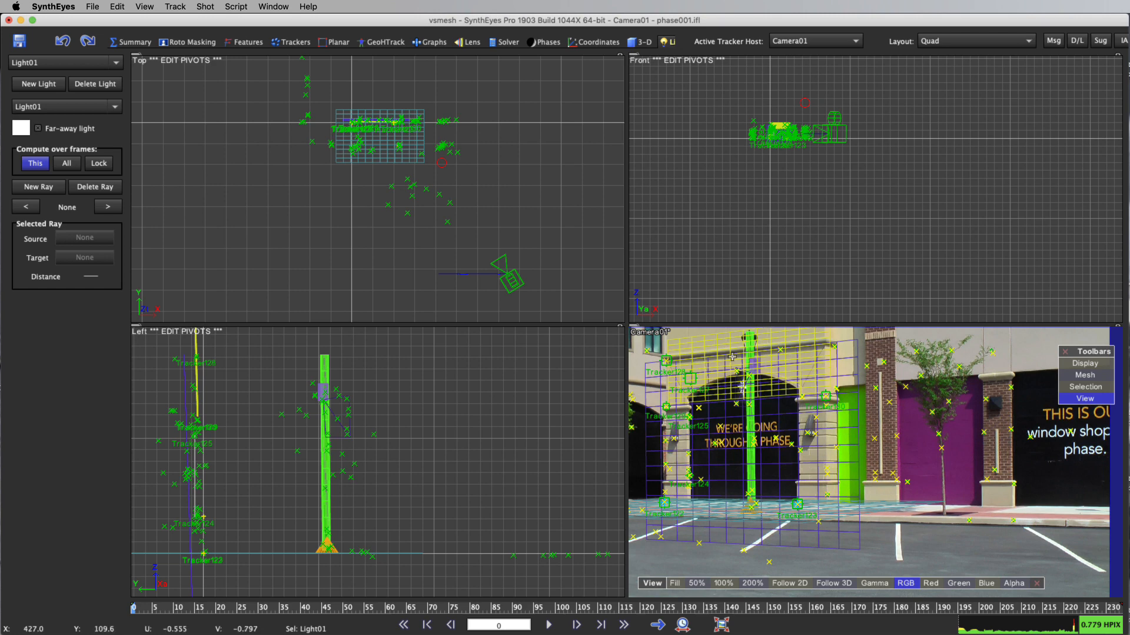
{"action": "left_click", "coordinate": [698, 378]}
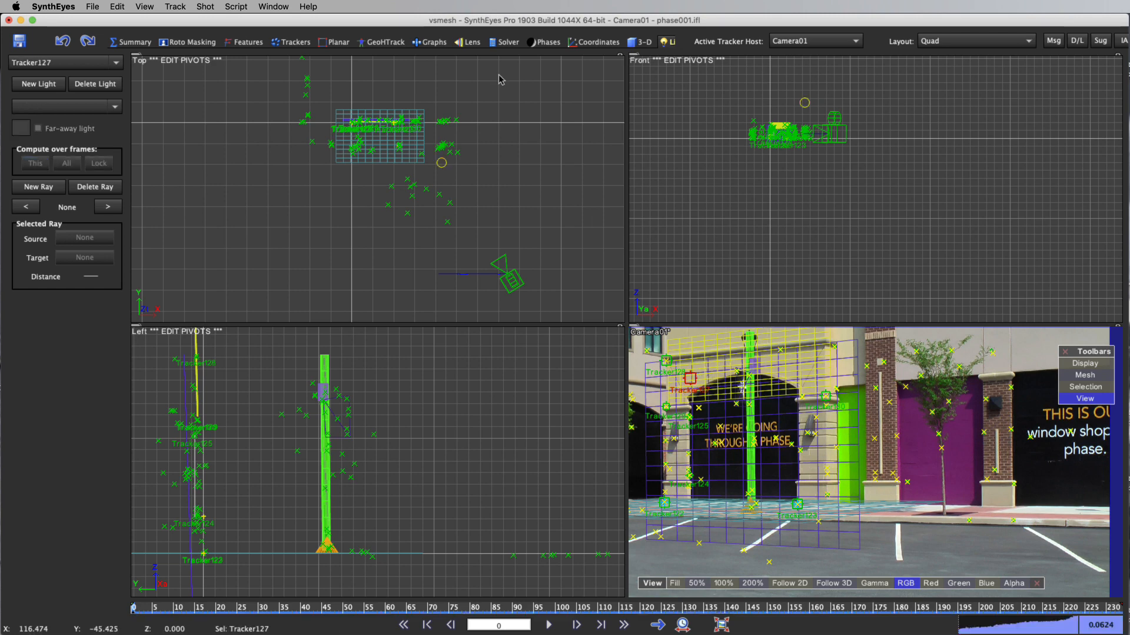
{"action": "left_click", "coordinate": [235, 7]}
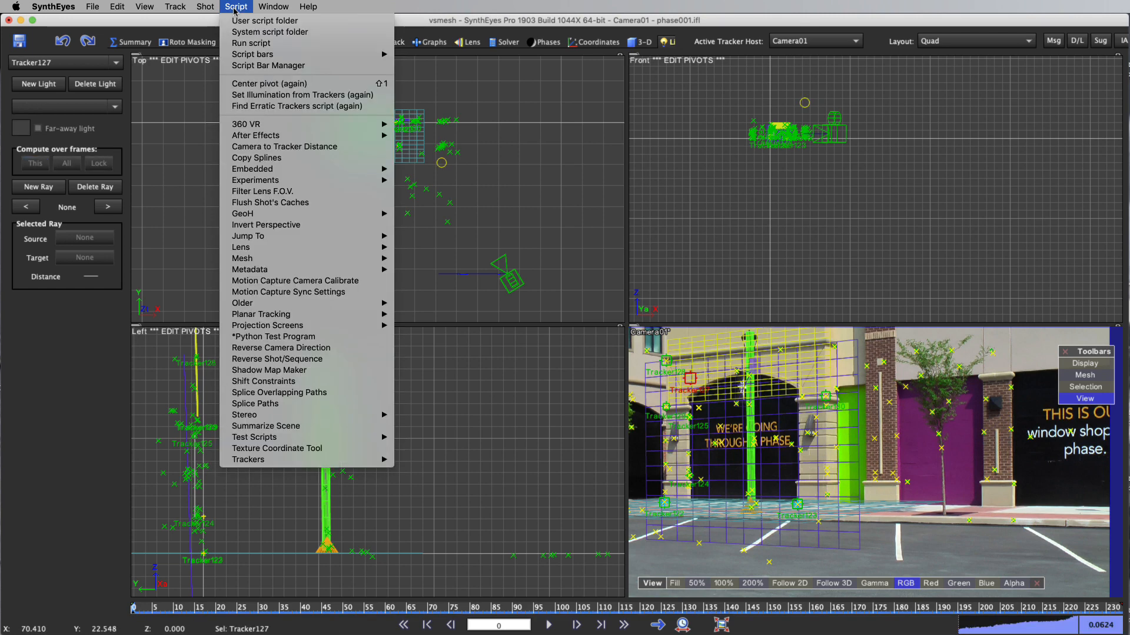
{"action": "left_click", "coordinate": [272, 97]}
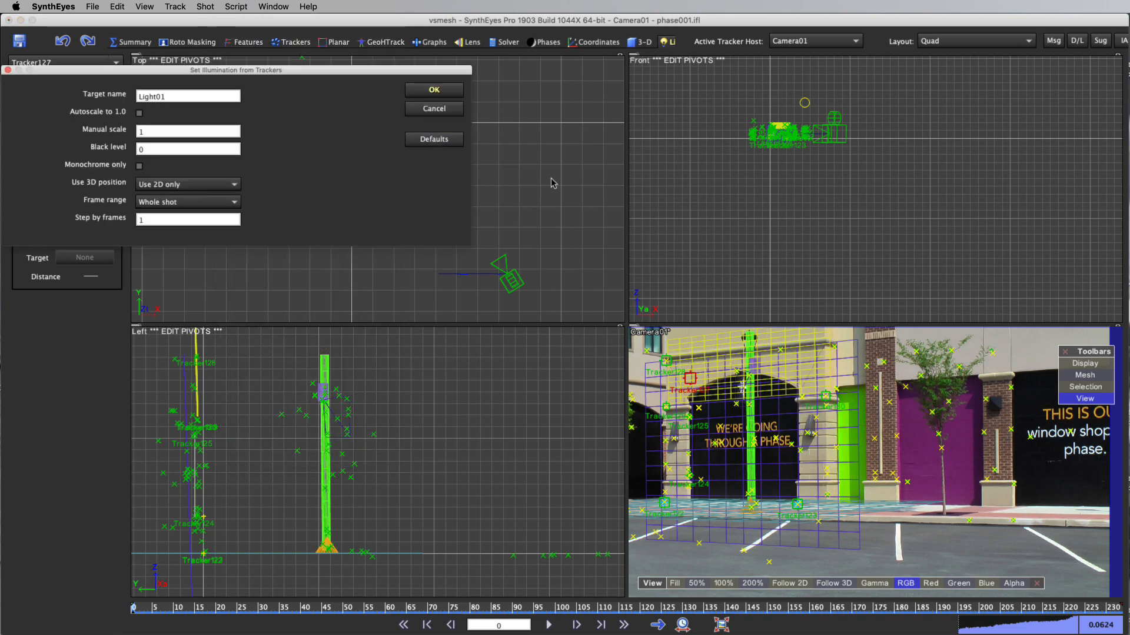
{"action": "left_click", "coordinate": [433, 90]}
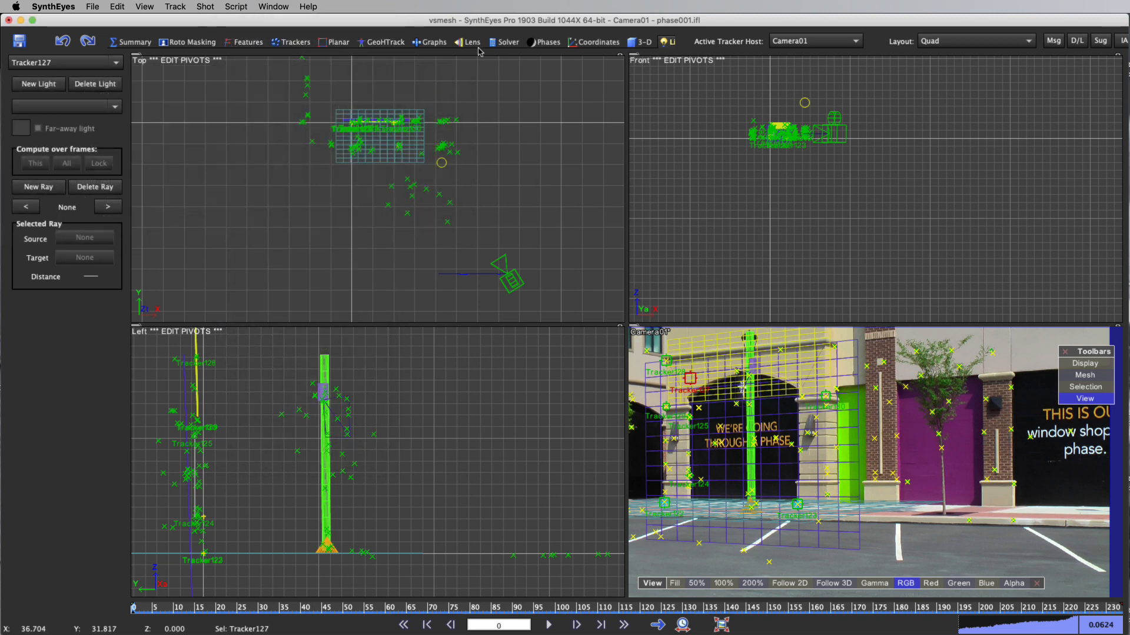
{"action": "left_click", "coordinate": [430, 42]}
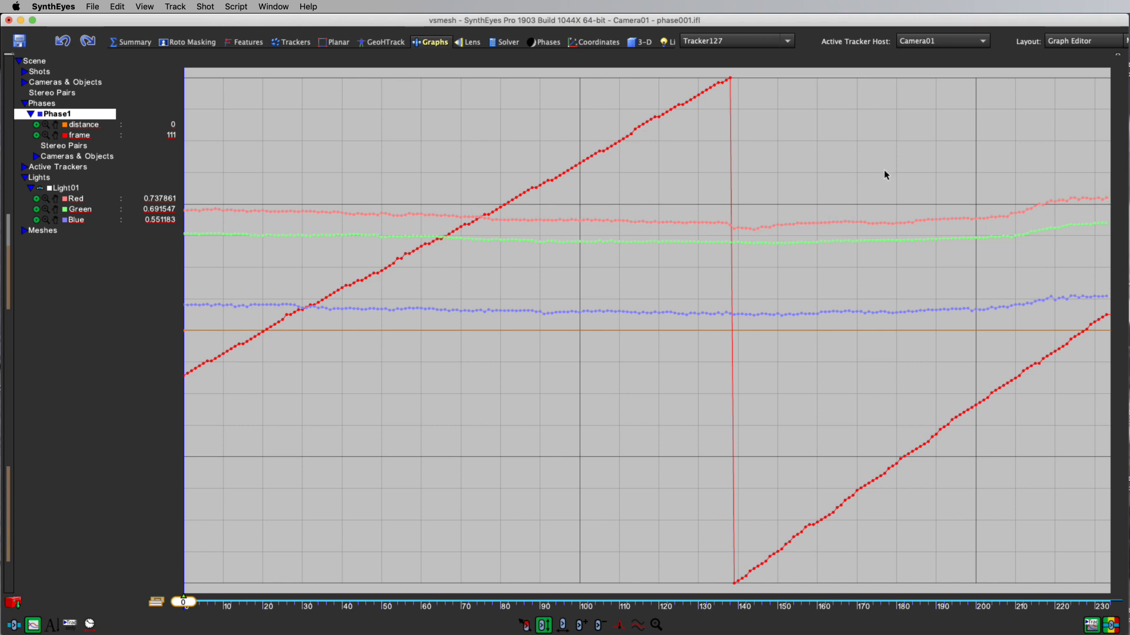
Reopen the ViewShift settings from the perspective view, enable Compensate Illumination, and render the lamp post removal again
{"action": "left_click", "coordinate": [379, 42]}
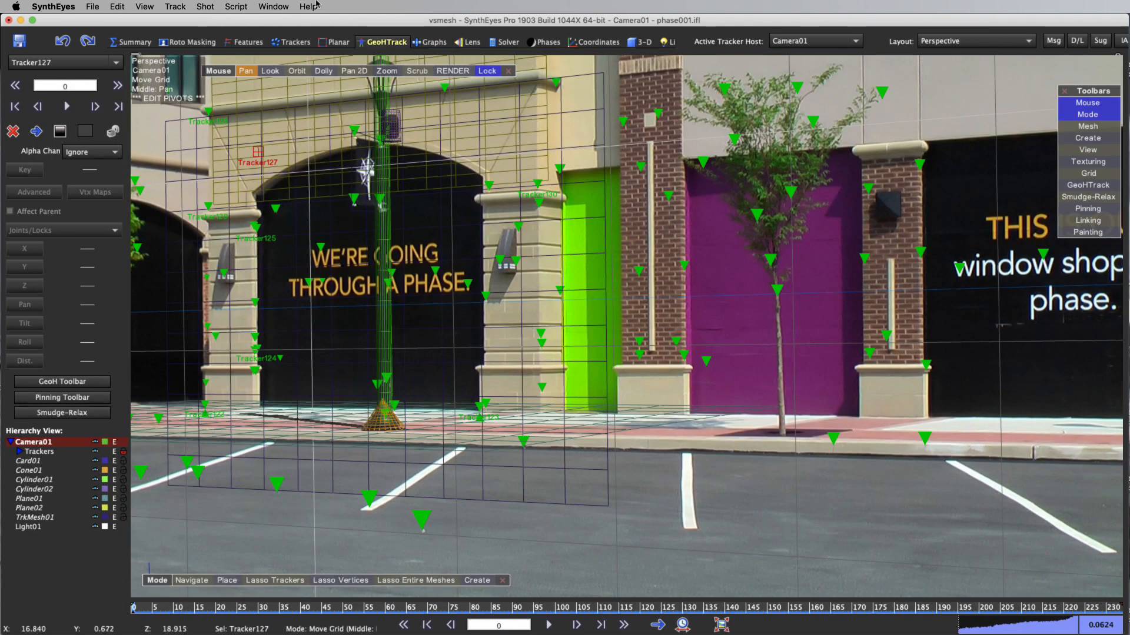
{"action": "left_click", "coordinate": [206, 11]}
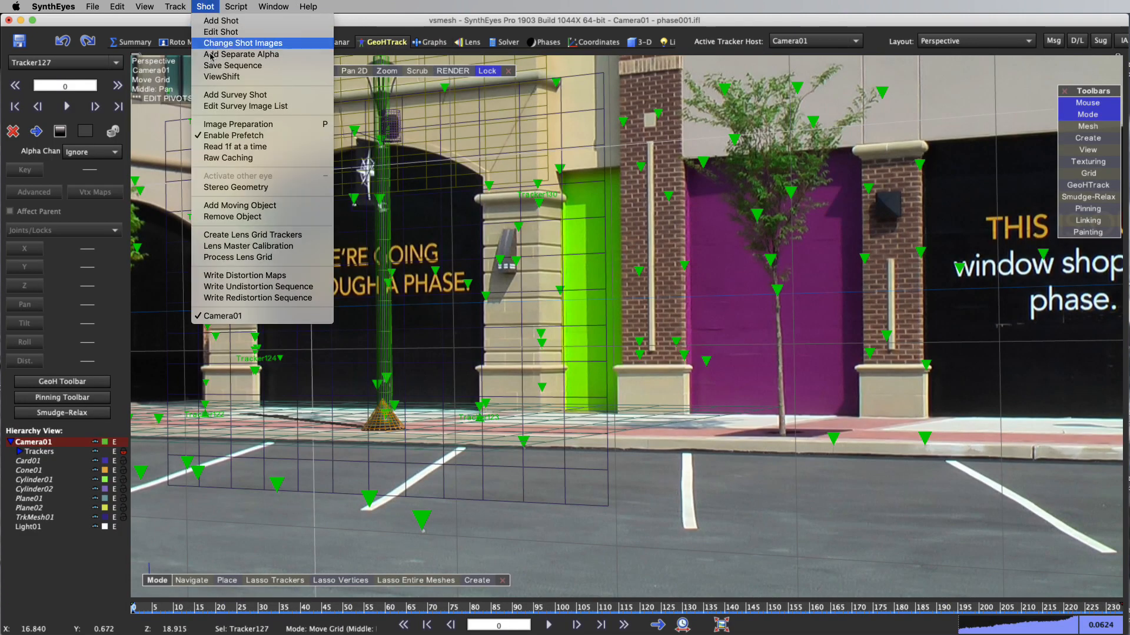
{"action": "left_click", "coordinate": [247, 76]}
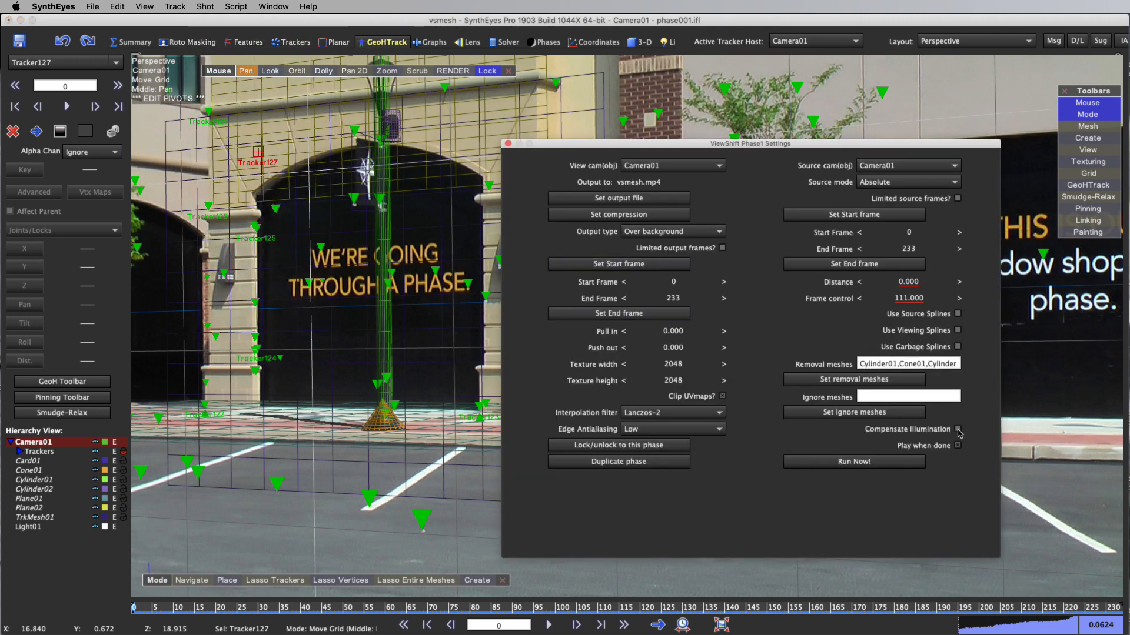
{"action": "left_click", "coordinate": [863, 463]}
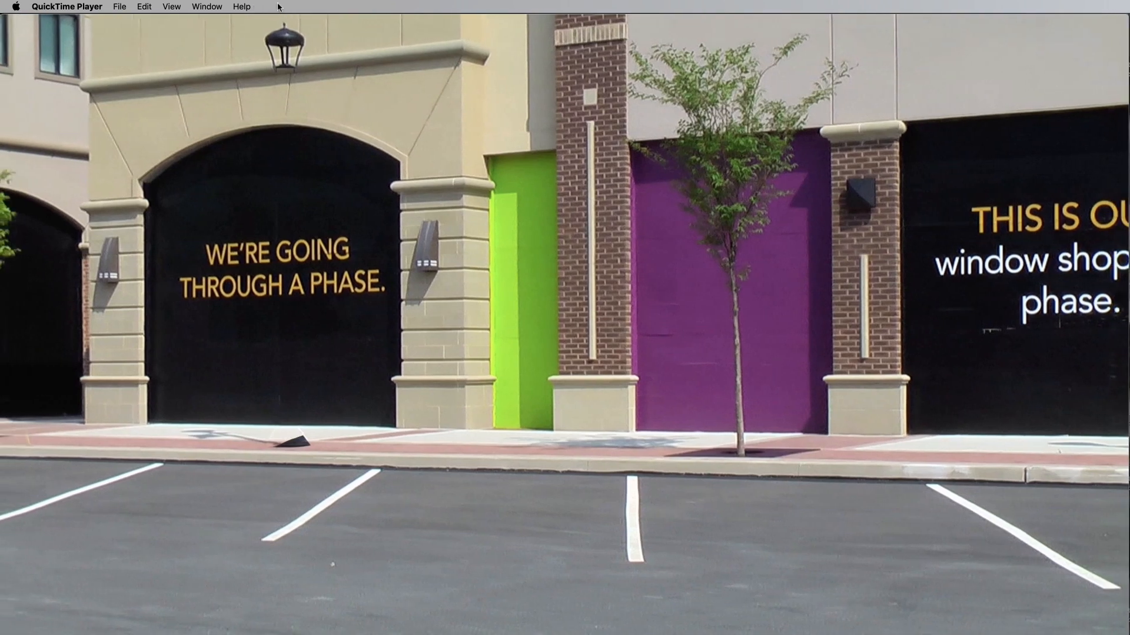
Play the new vsmesh.mp4 render through and replay it to inspect the illumination-compensated removal
{"action": "mouse_move", "coordinate": [461, 354]}
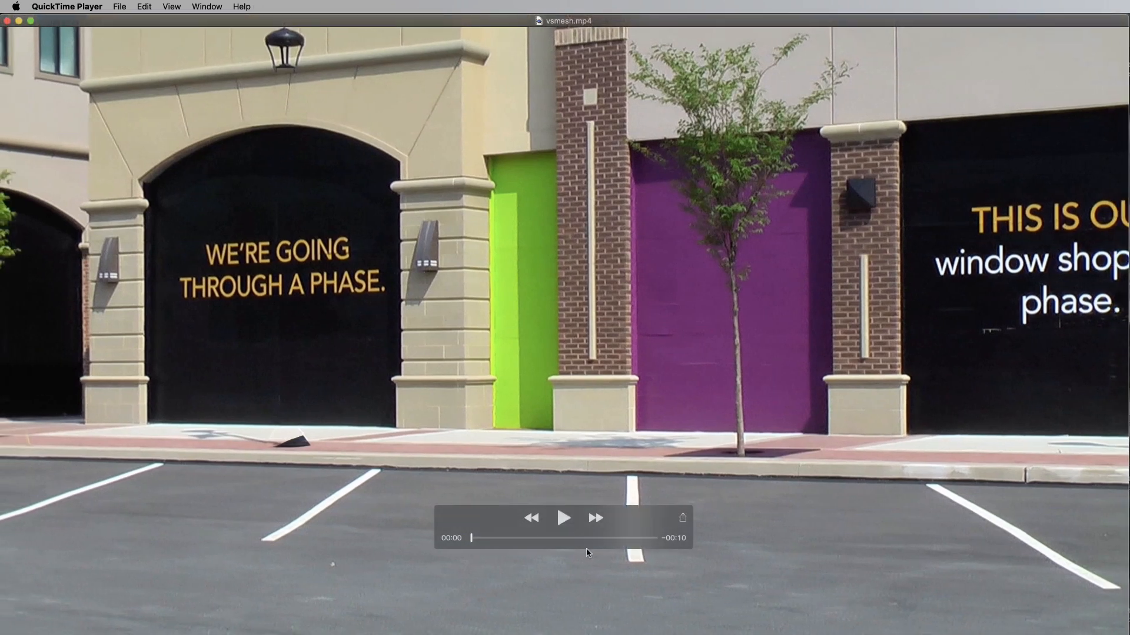
{"action": "left_click", "coordinate": [567, 519]}
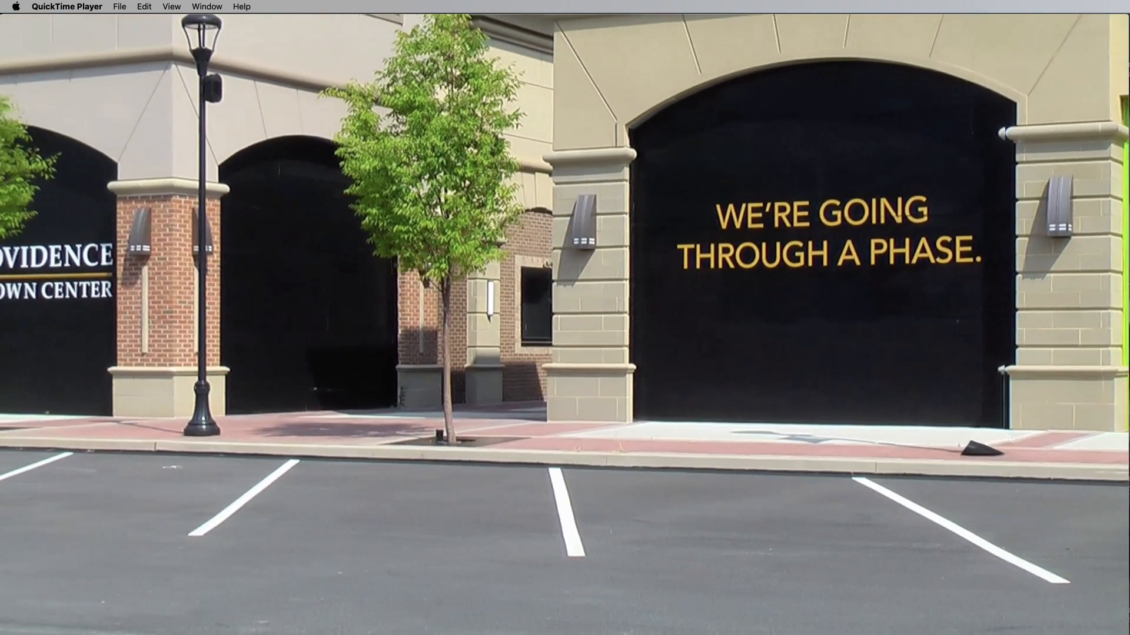
{"action": "mouse_move", "coordinate": [547, 542]}
{"action": "left_click", "coordinate": [563, 518]}
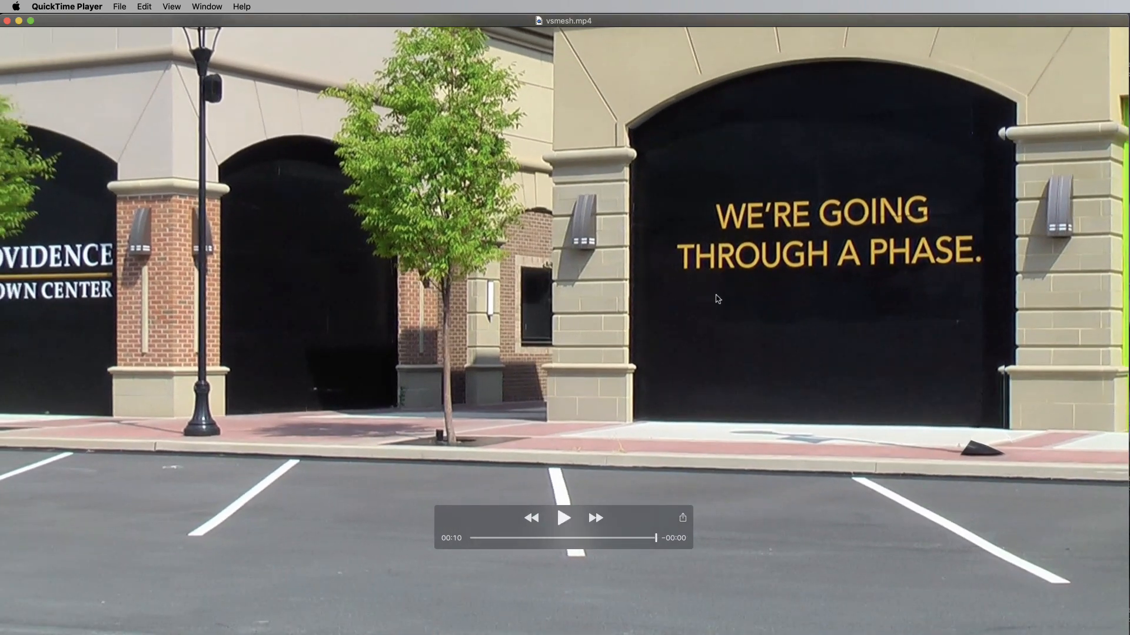
{"action": "left_click", "coordinate": [562, 523]}
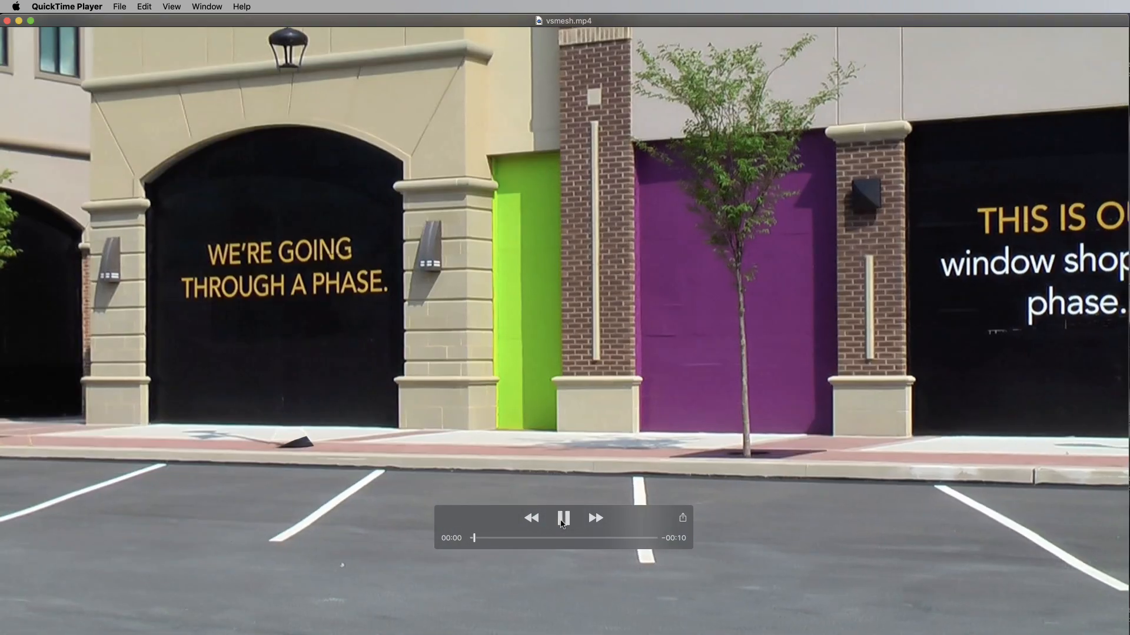